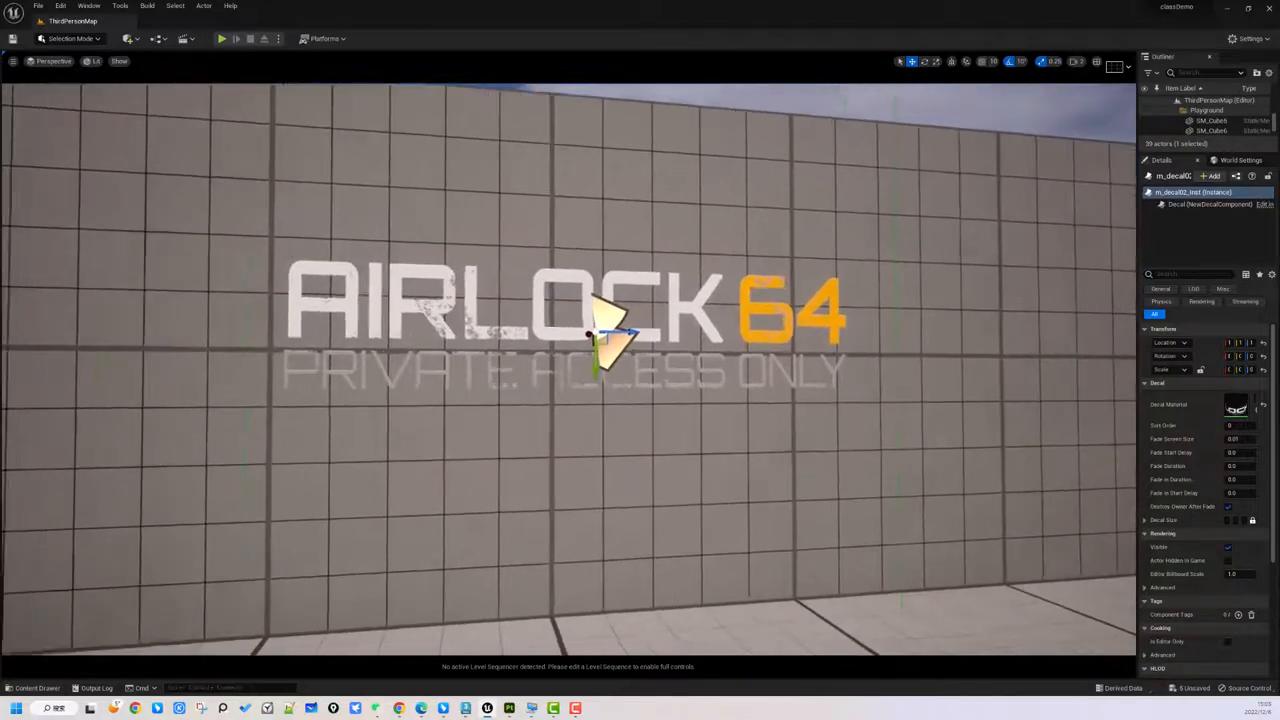
pyautogui.press('w')
pyautogui.press('s')
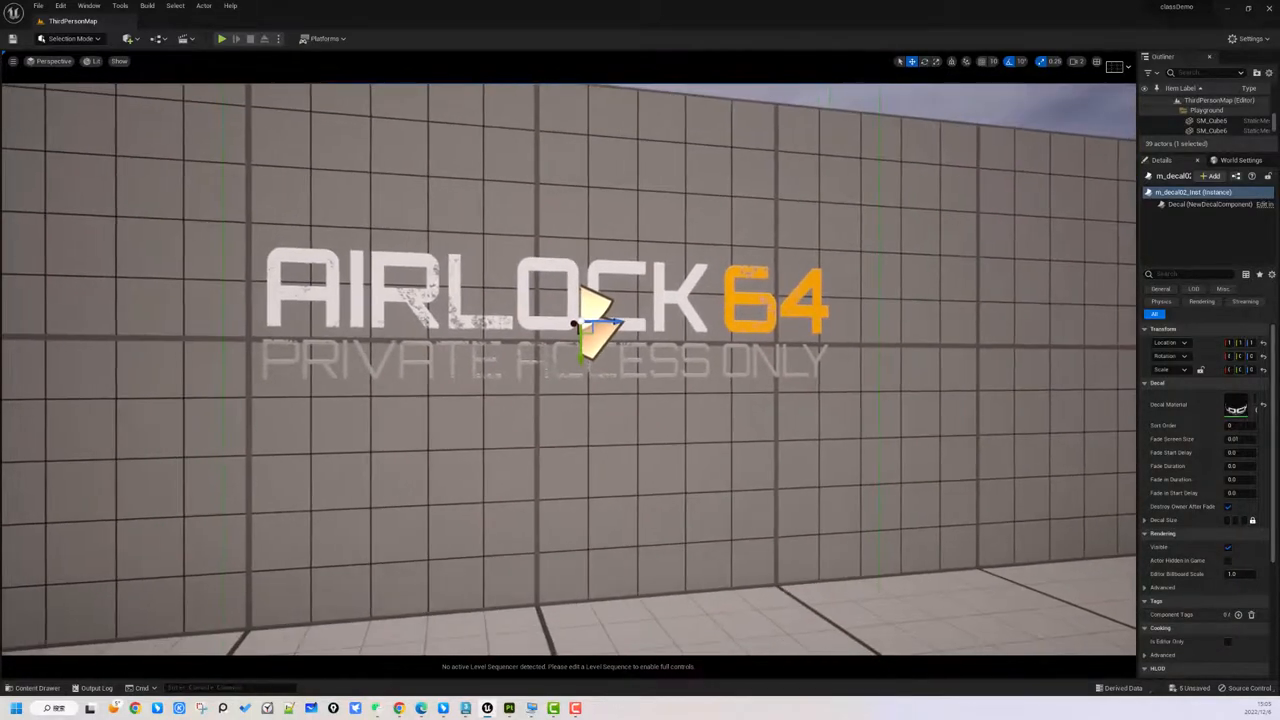
pyautogui.moveTo(709, 521); pyautogui.dragTo(728, 519, button='right')
pyautogui.press('s')
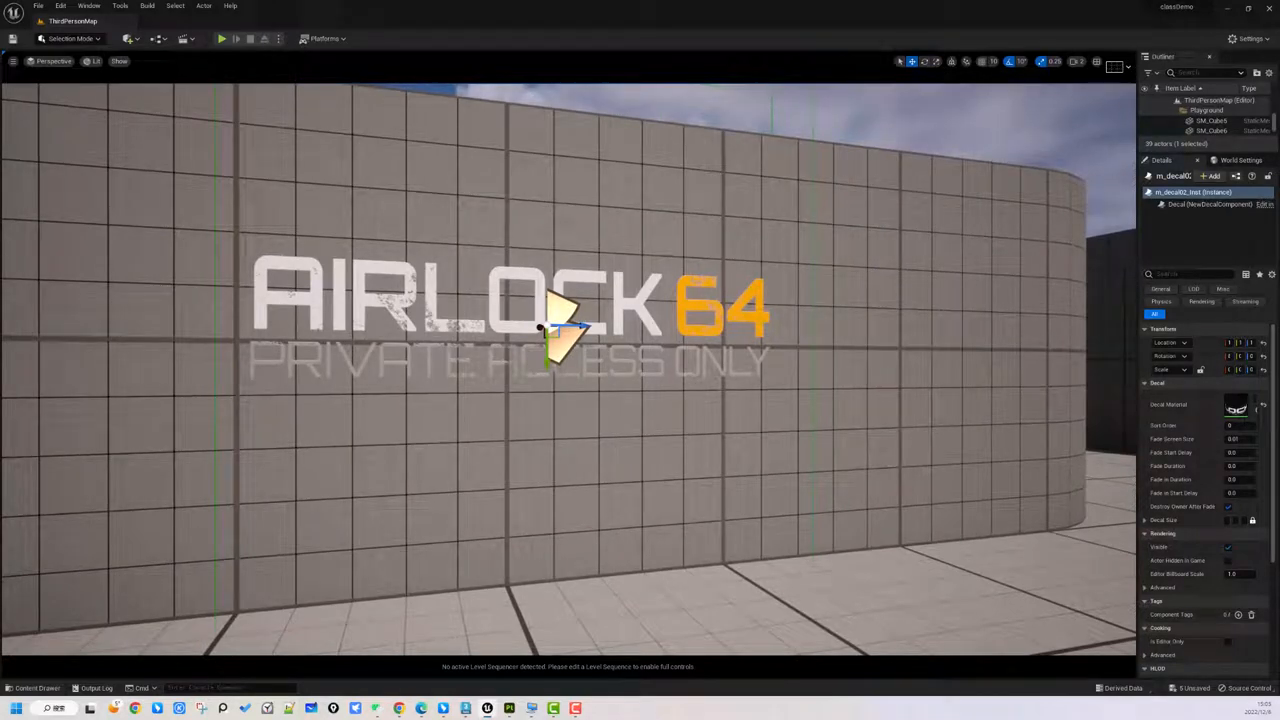
# Switch to 3ds Max and create a 250 mm by 250 mm plane at the origin using keyboard entry values
pyautogui.click(465, 708)
pyautogui.rightClick(786, 502)
pyautogui.click(689, 468)
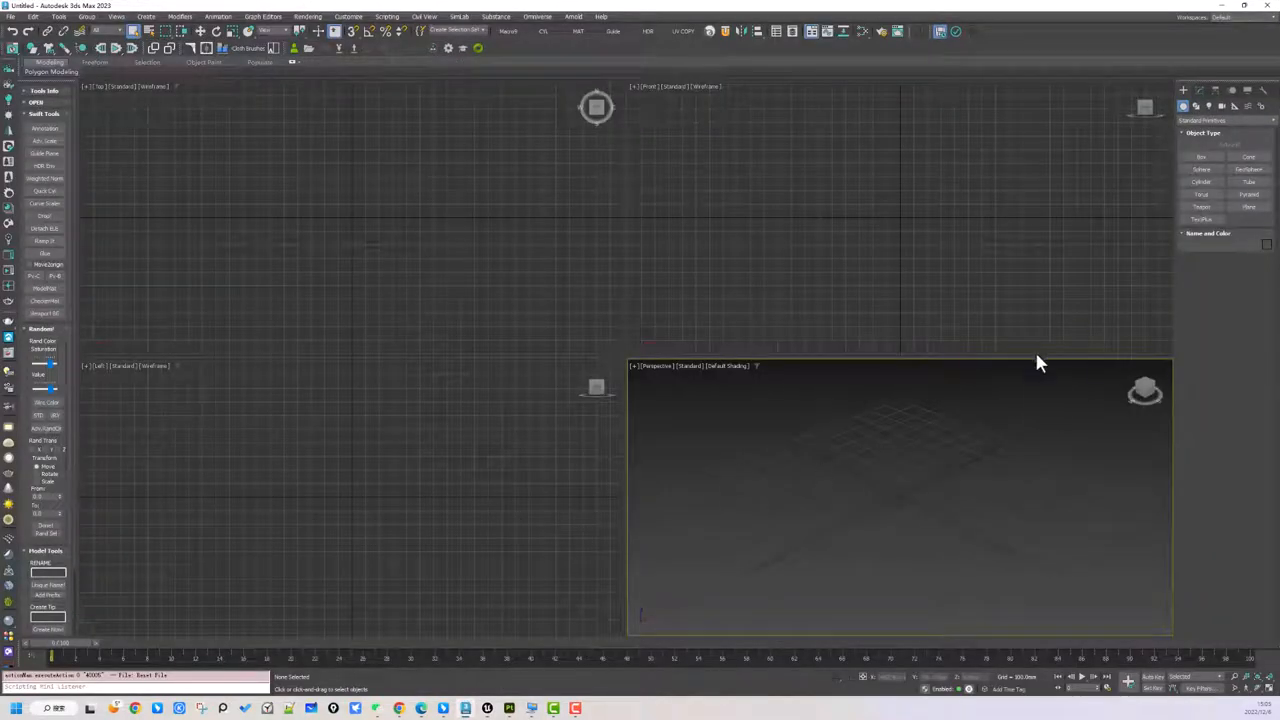
pyautogui.click(1250, 207)
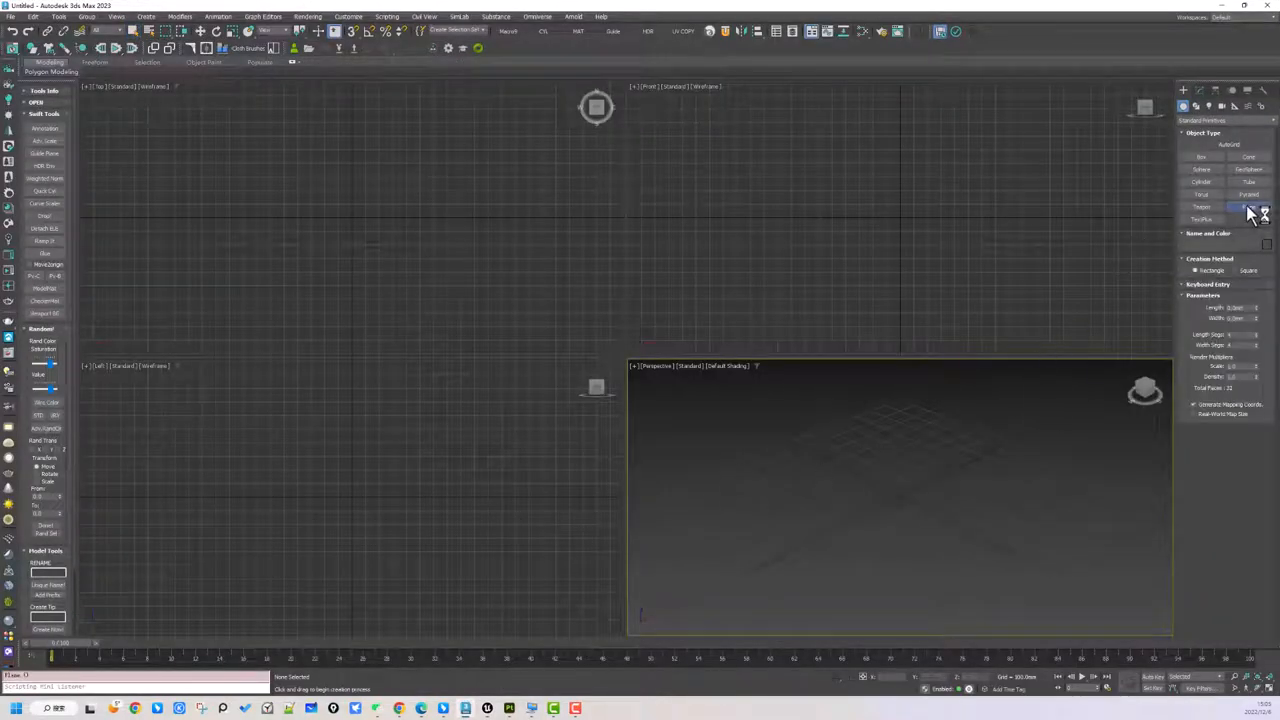
pyautogui.click(1208, 284)
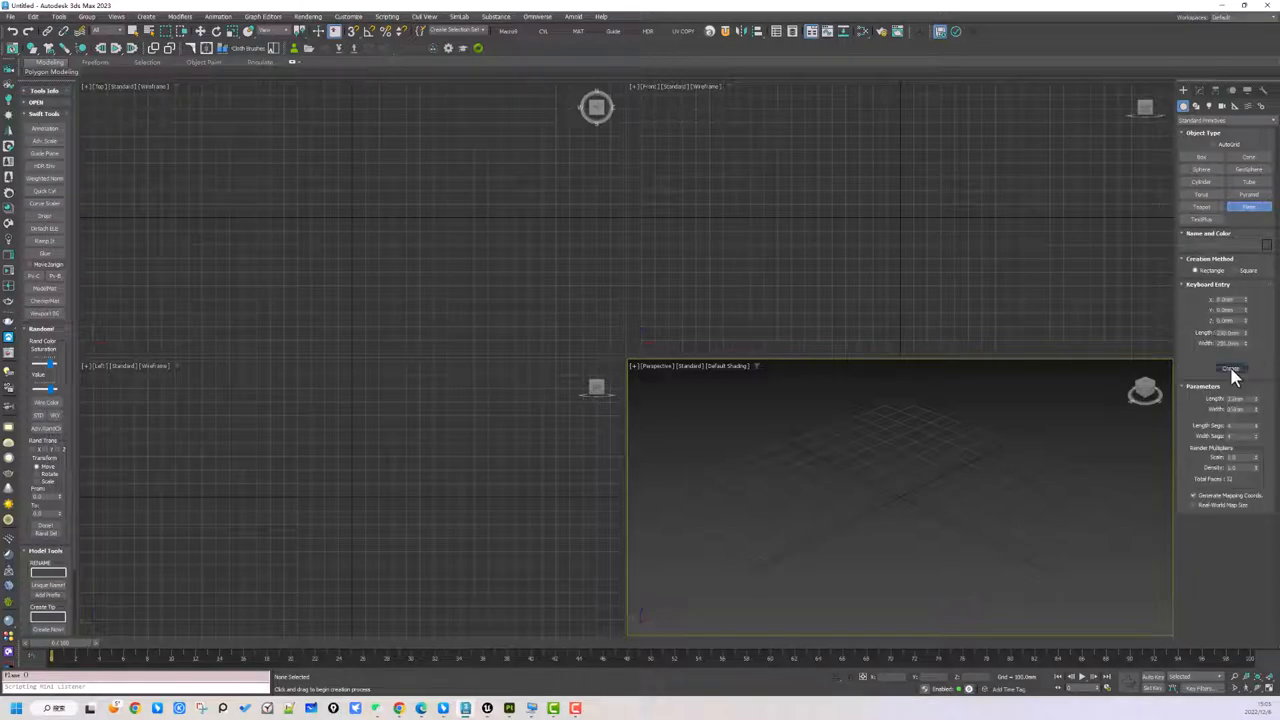
pyautogui.click(1230, 368)
pyautogui.scroll(4, 995, 476)
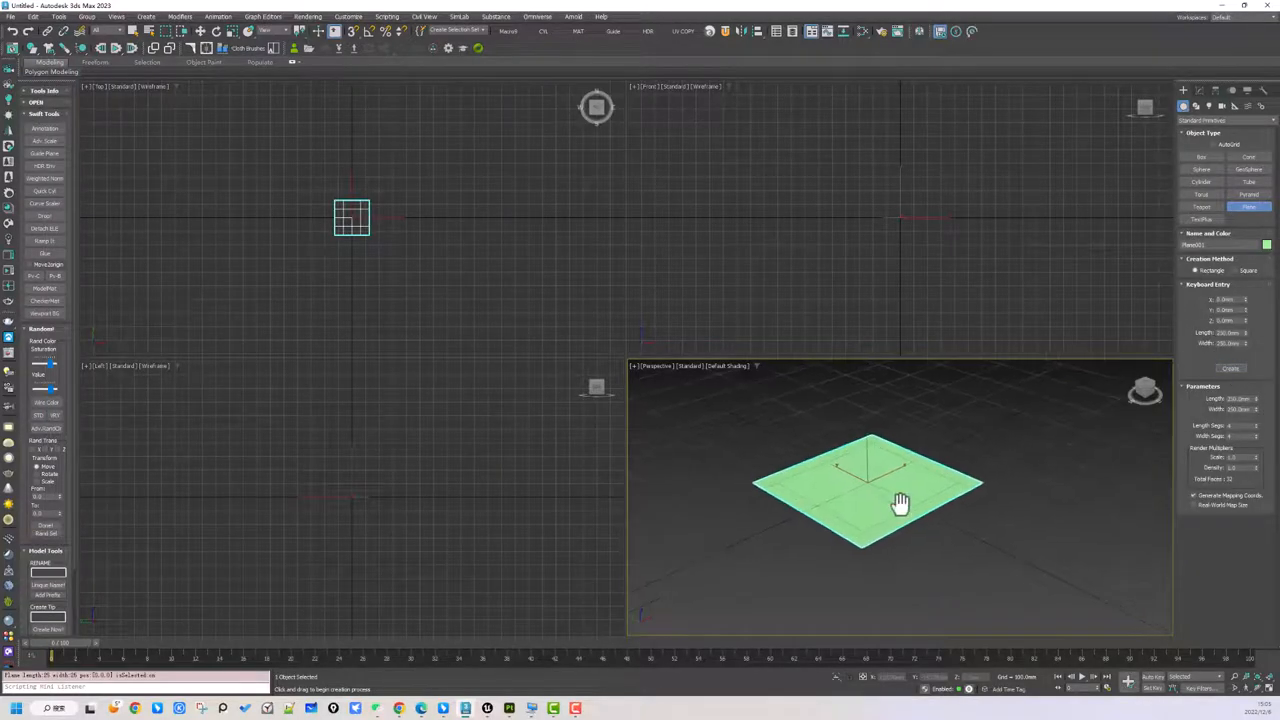
pyautogui.keyDown('alt'); pyautogui.moveTo(931, 489); pyautogui.dragTo(863, 551, button='middle'); pyautogui.keyUp('alt')
pyautogui.hotkey('alt', 'w')
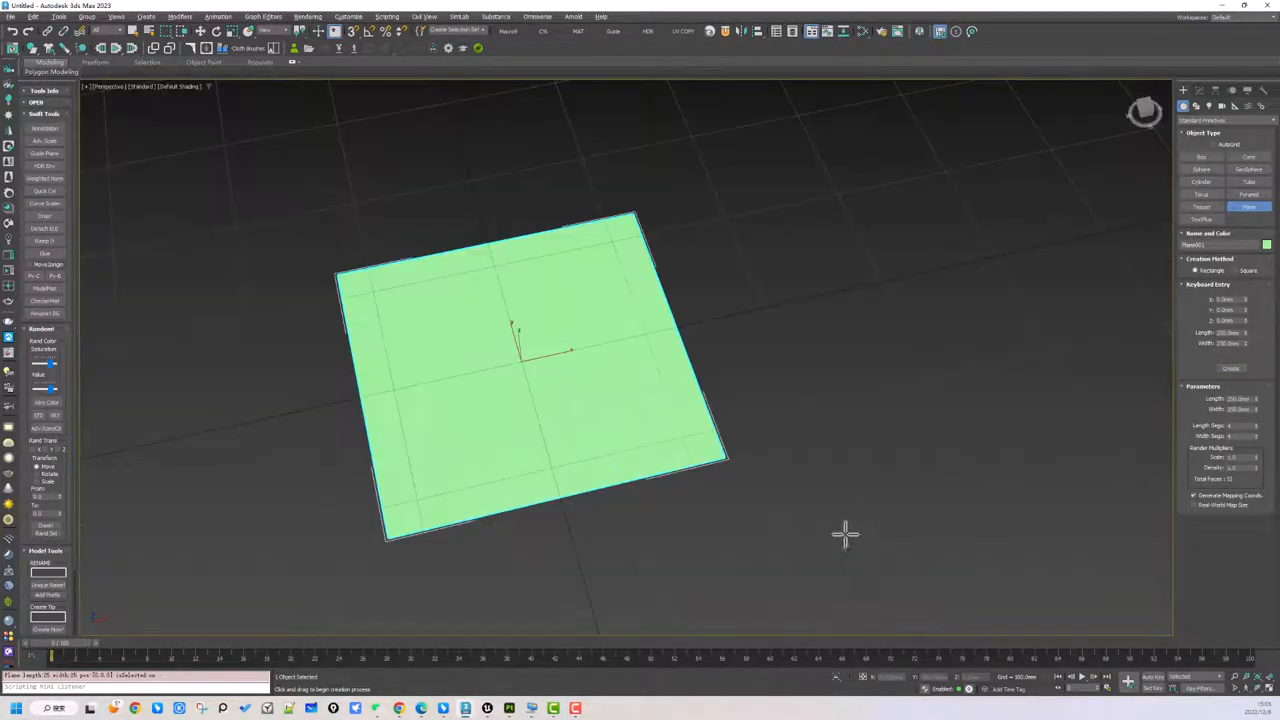
pyautogui.keyDown('alt'); pyautogui.moveTo(611, 420); pyautogui.dragTo(631, 429, button='middle'); pyautogui.keyUp('alt')
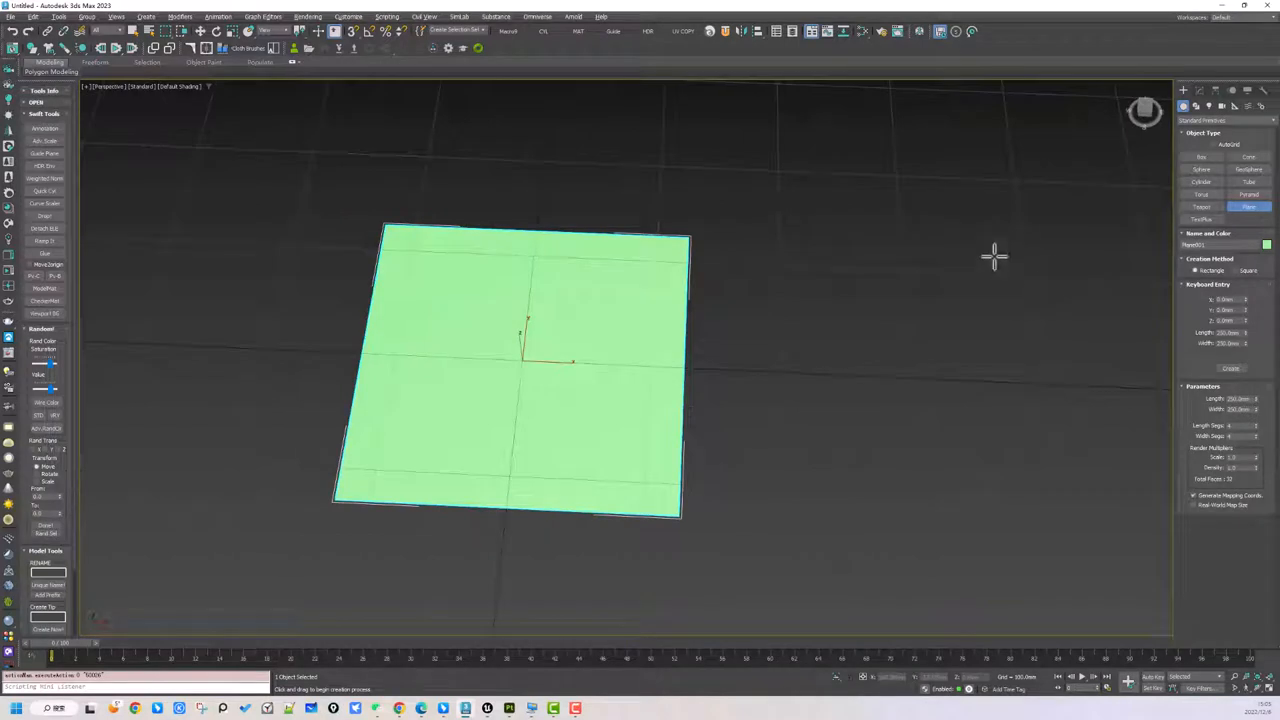
# Reduce the plane's length and width segments to 1 each
pyautogui.click(1200, 91)
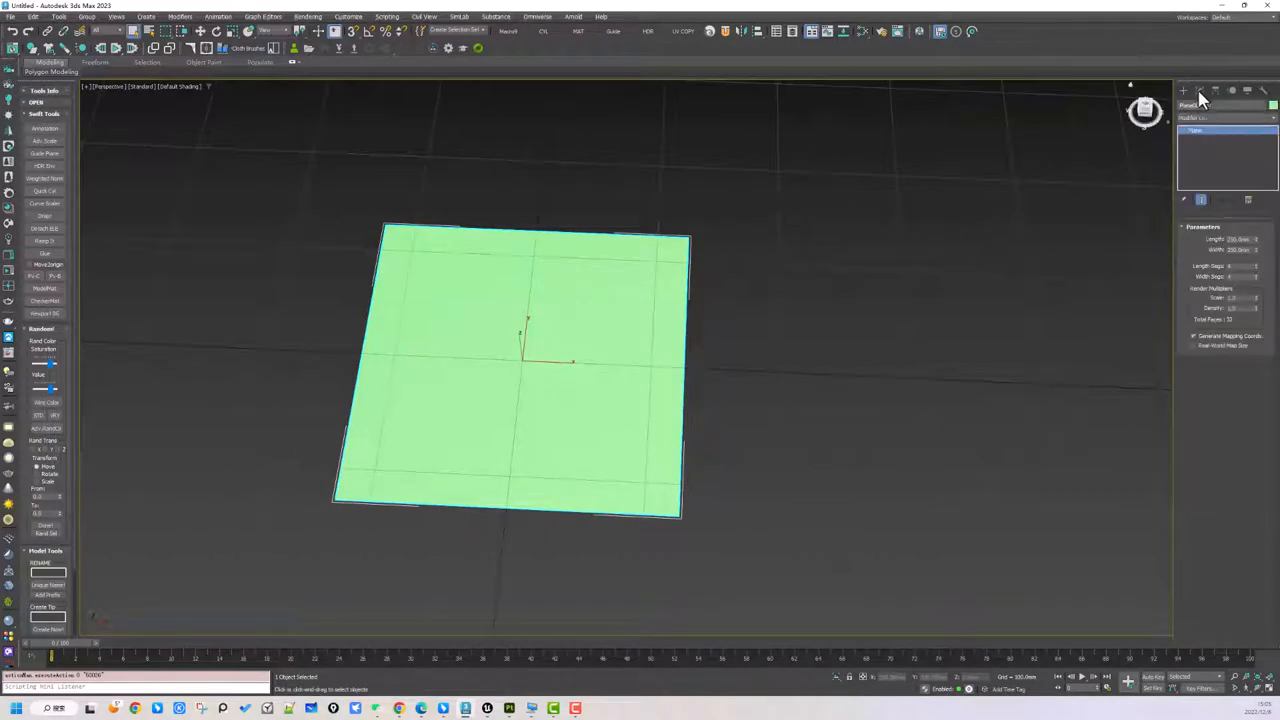
pyautogui.rightClick(1256, 268)
pyautogui.rightClick(1256, 277)
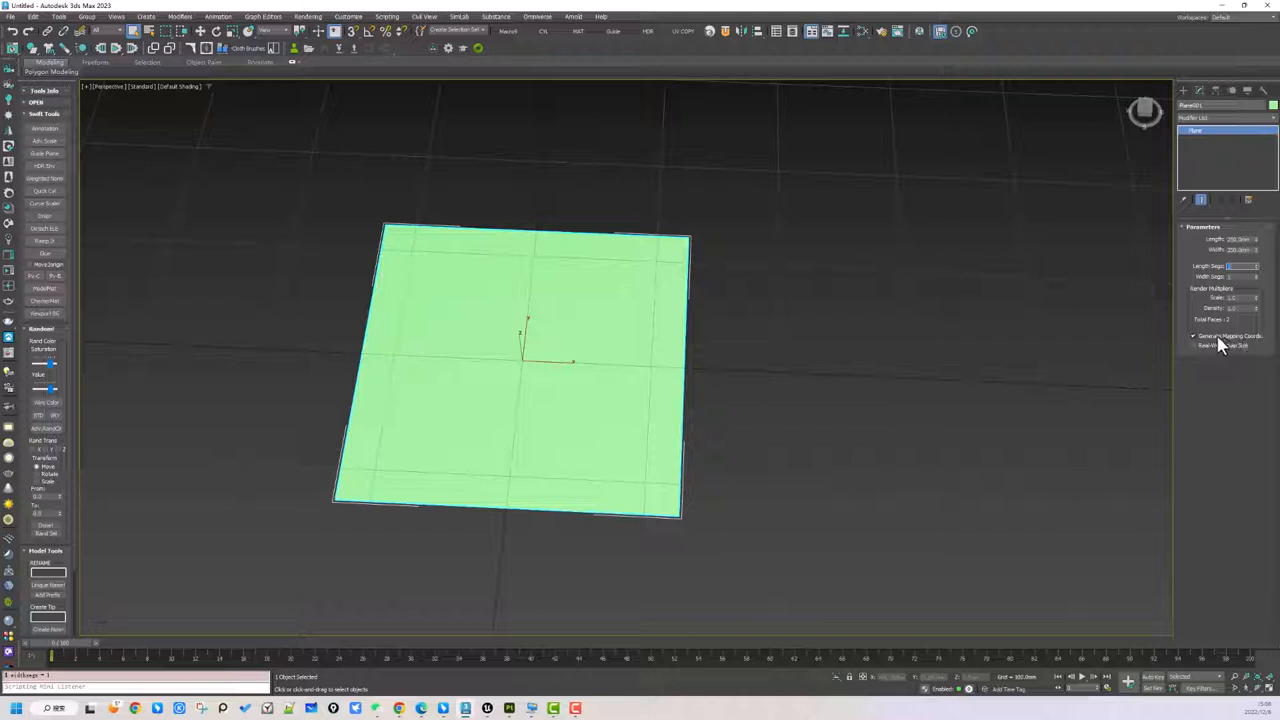
pyautogui.keyDown('alt'); pyautogui.moveTo(766, 412); pyautogui.dragTo(829, 391, button='middle'); pyautogui.keyUp('alt')
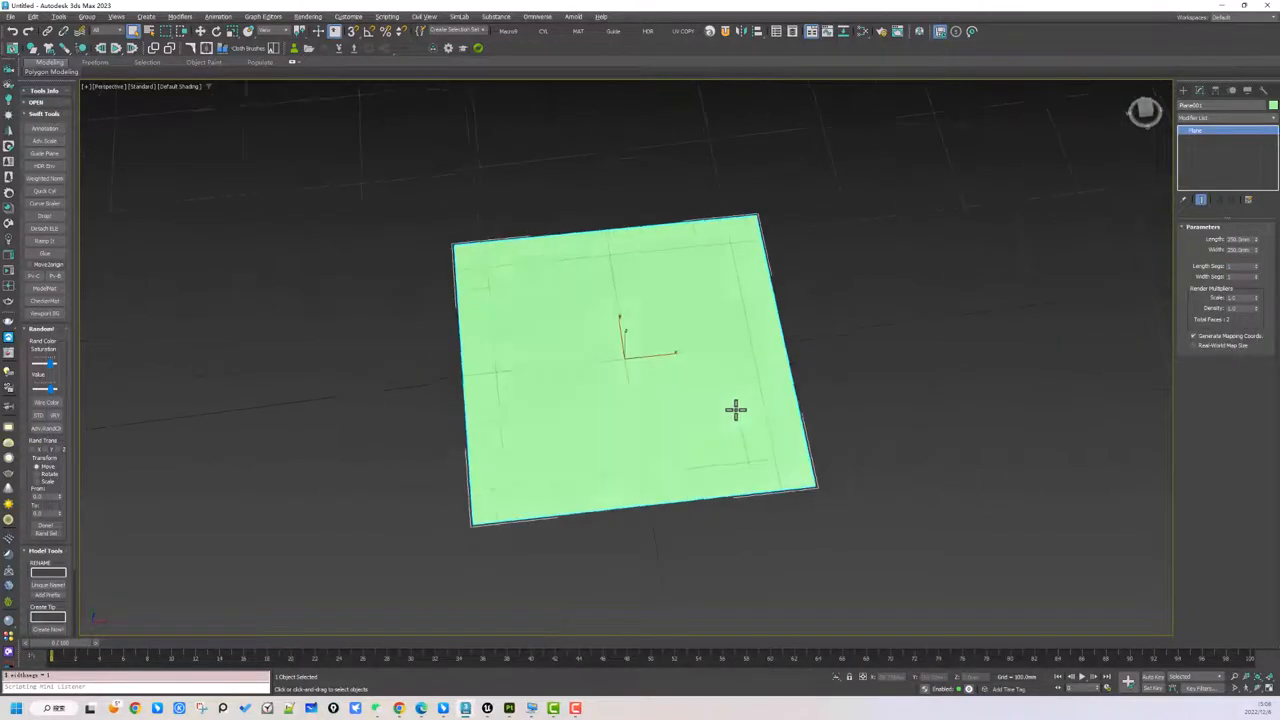
pyautogui.keyDown('alt'); pyautogui.moveTo(634, 385); pyautogui.dragTo(674, 389, button='middle'); pyautogui.keyUp('alt')
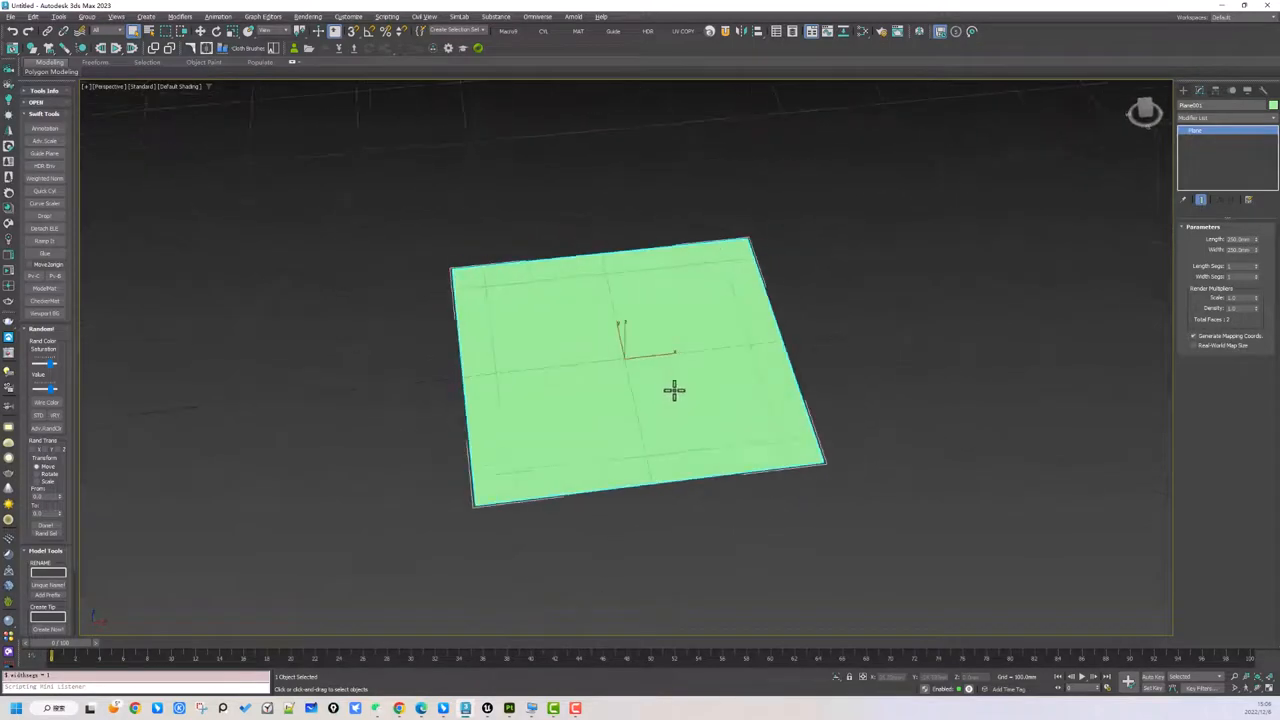
# Start exporting the selected plane, and create and open a new folder named DECAL on the E: drive as the destination
pyautogui.click(10, 16)
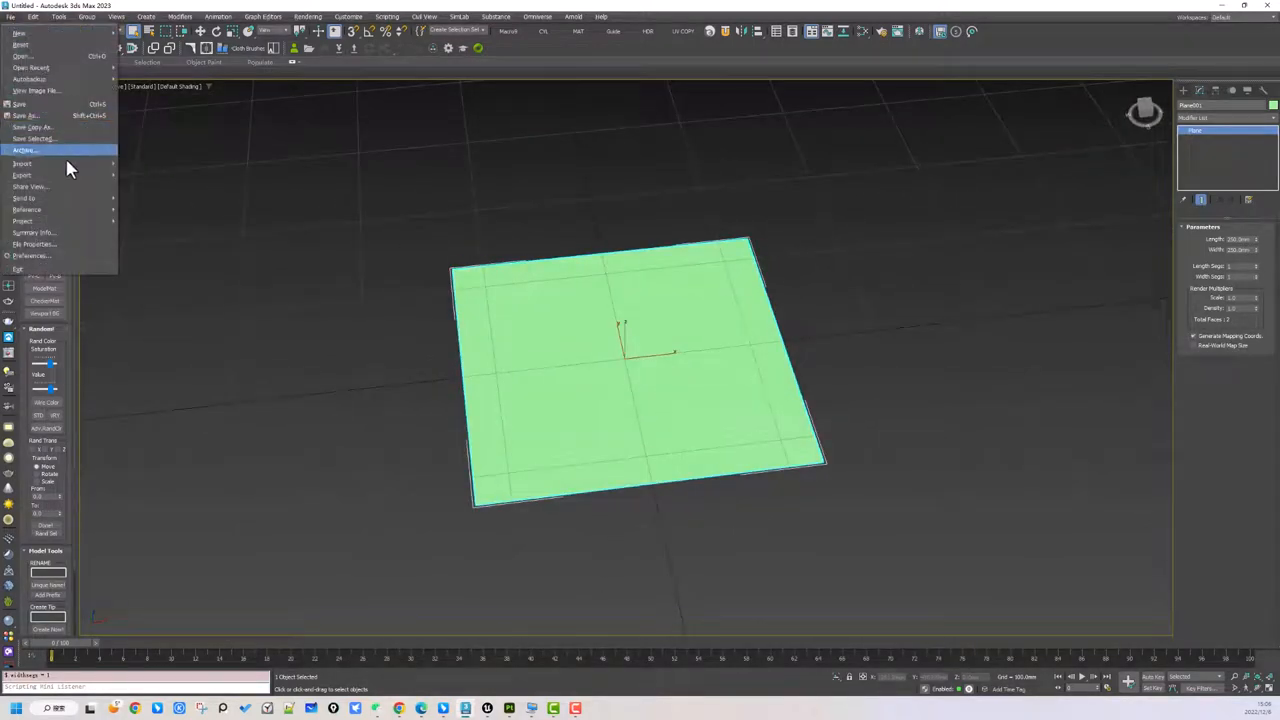
pyautogui.moveTo(60, 178)
pyautogui.click(180, 188)
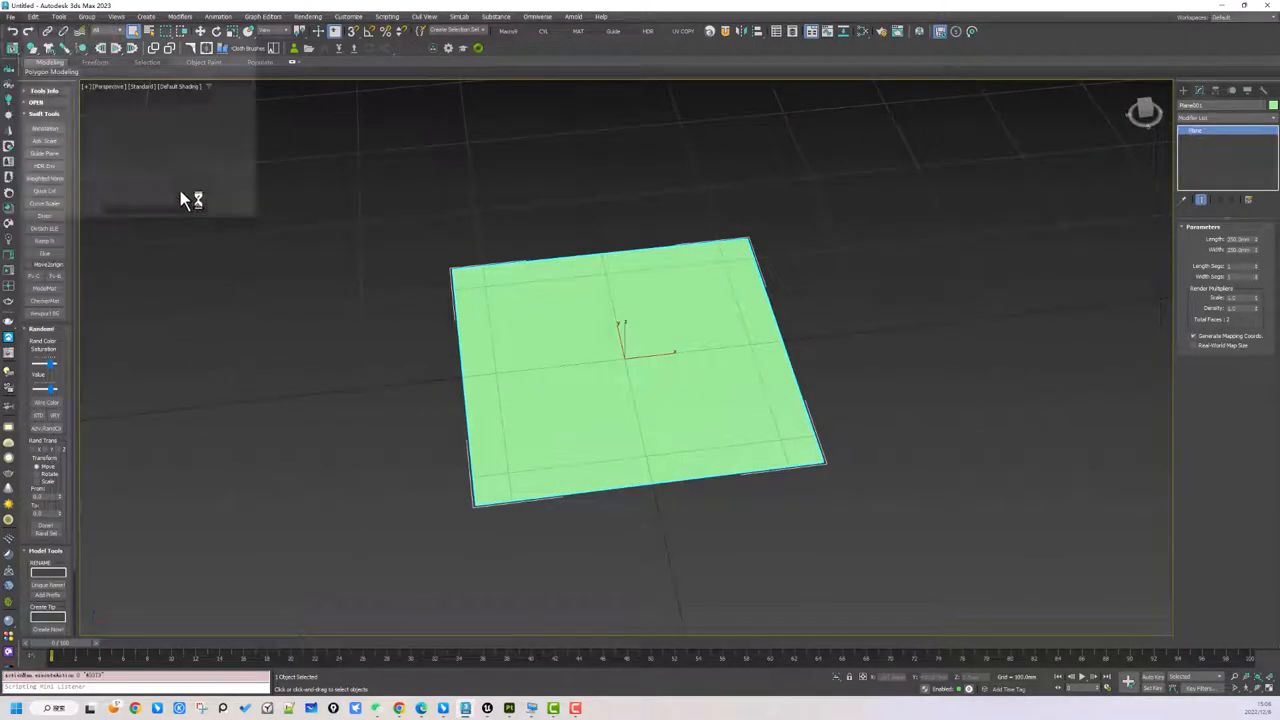
pyautogui.click(464, 117)
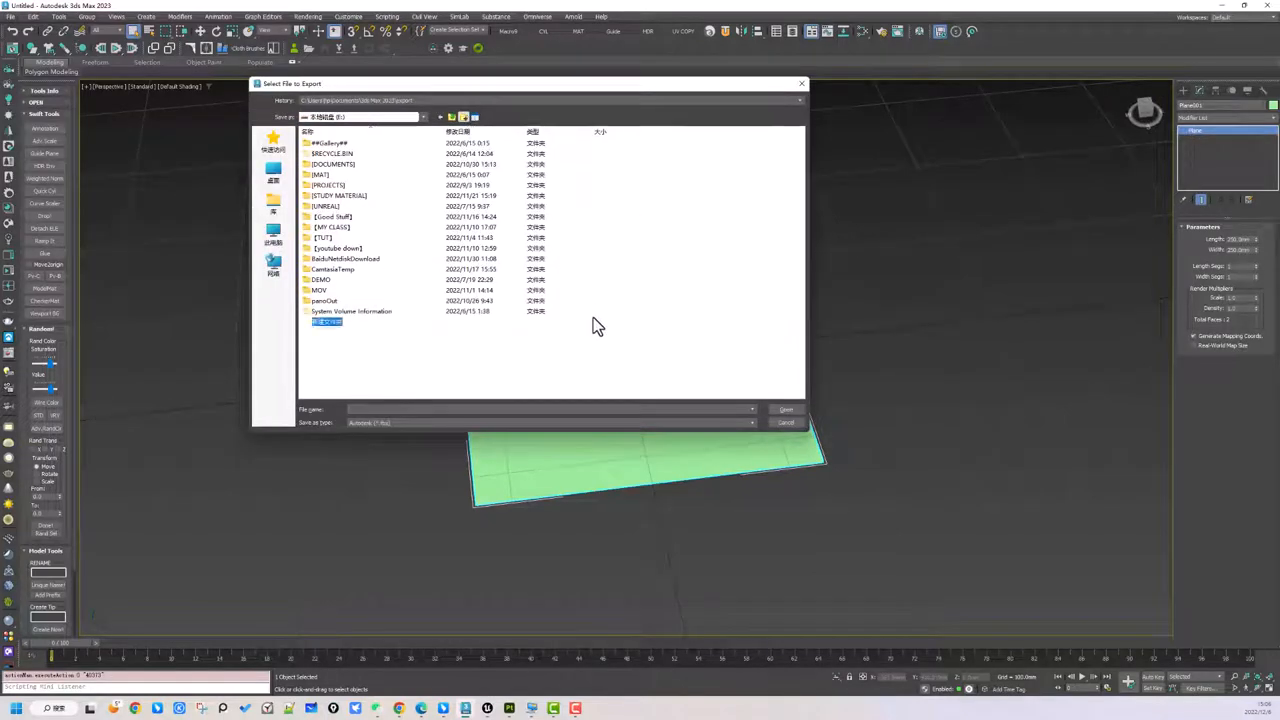
pyautogui.write('DECAL')
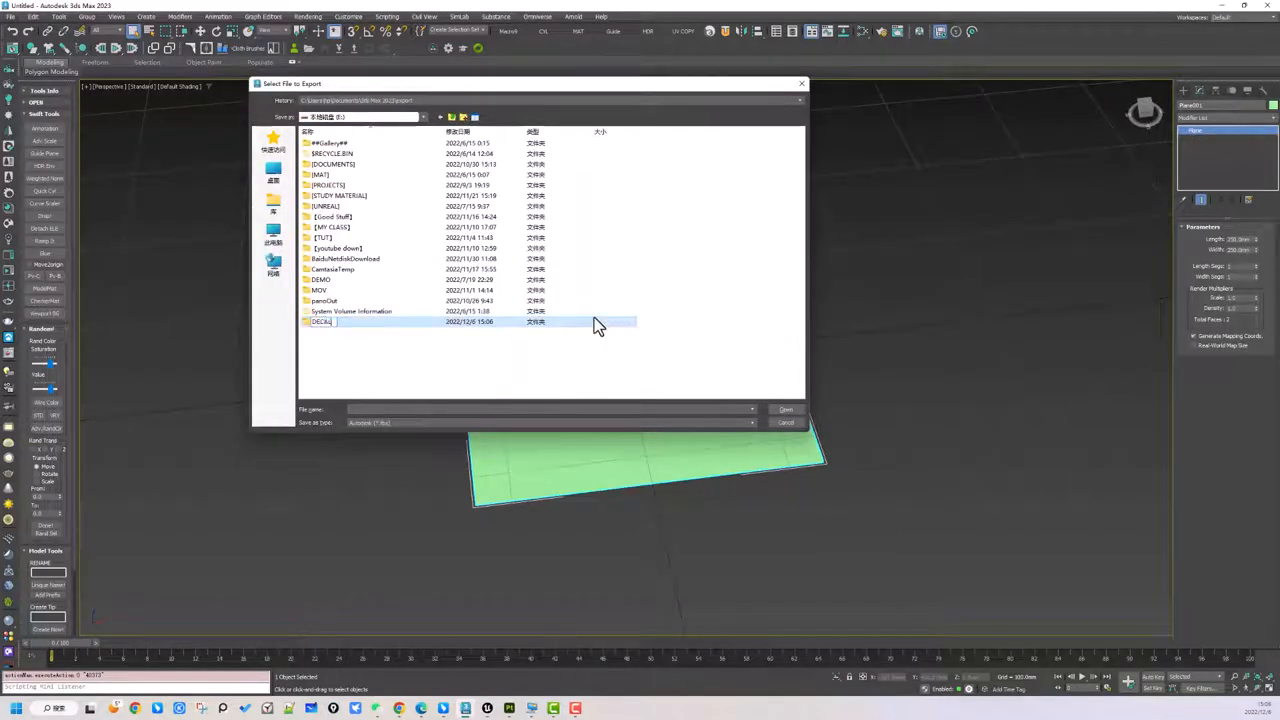
pyautogui.press('Return')
pyautogui.doubleClick(335, 322)
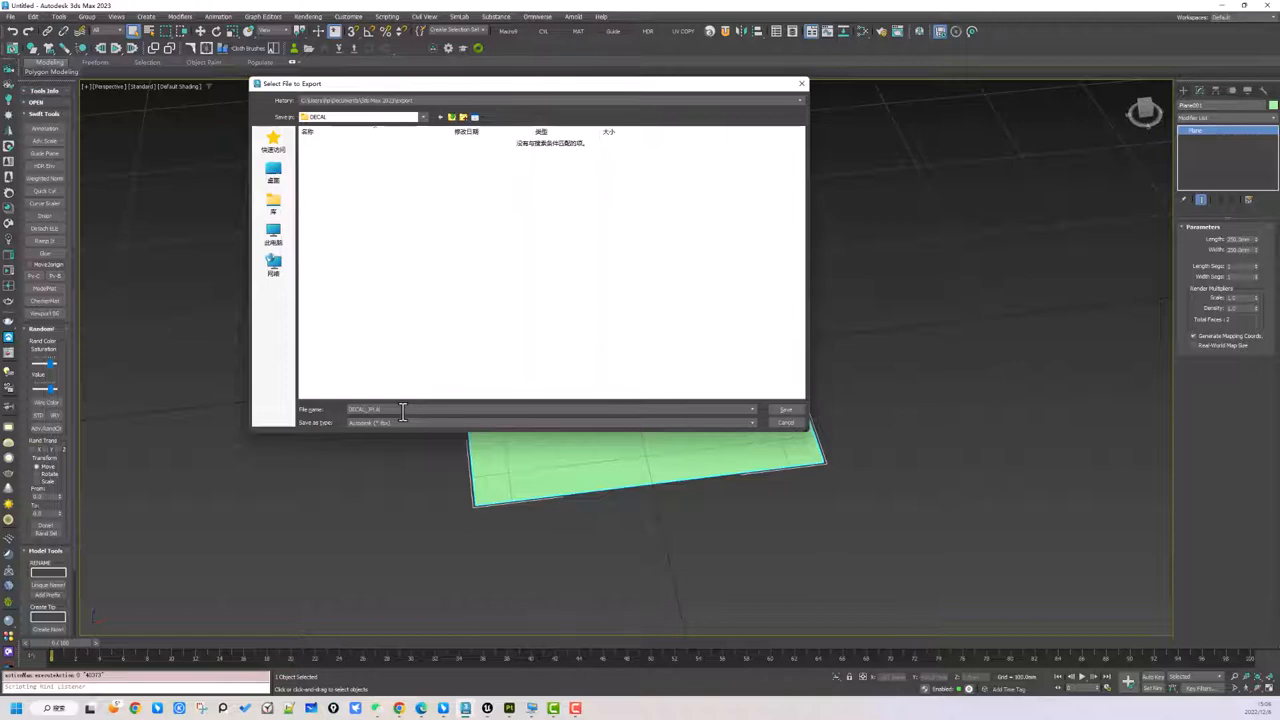
# Save the plane as DECAL_PLANE.fbx in the DECAL folder and complete the FBX export
pyautogui.press('Return')
pyautogui.click(785, 410)
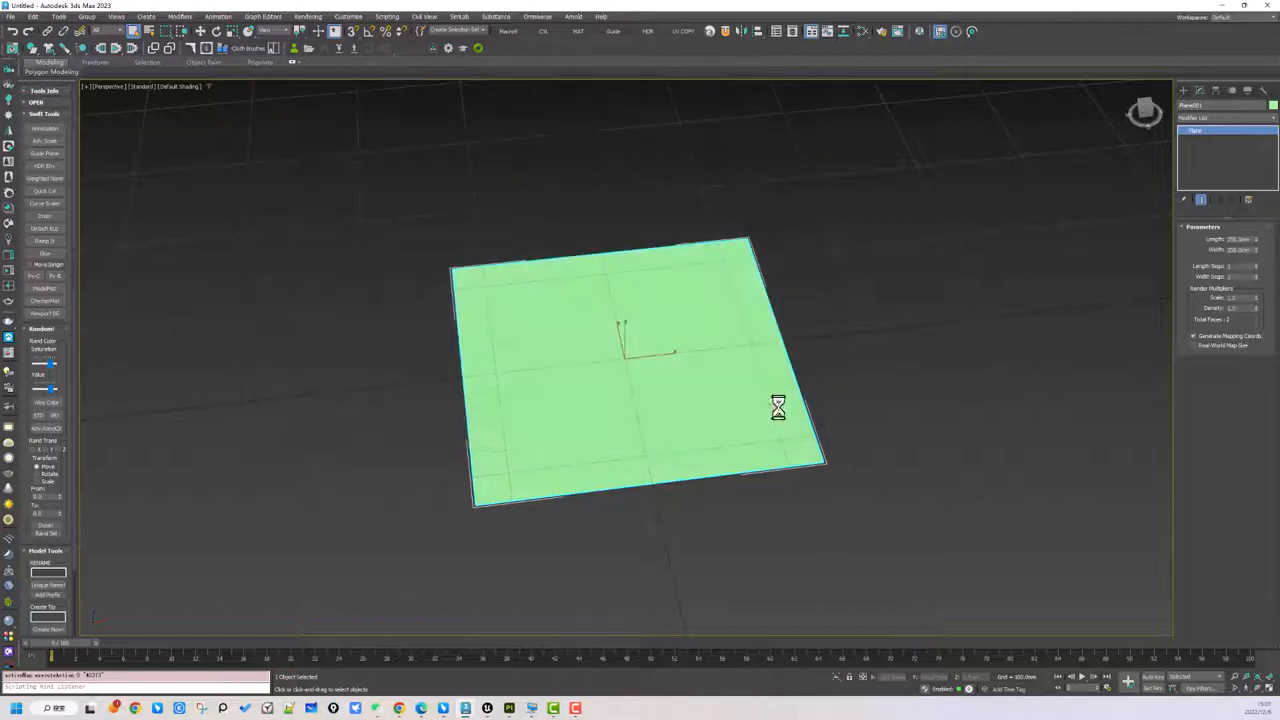
pyautogui.moveTo(694, 293)
pyautogui.mouseDown()
pyautogui.moveTo(700, 414)
pyautogui.moveTo(686, 270)
pyautogui.mouseUp()
pyautogui.click(600, 464)
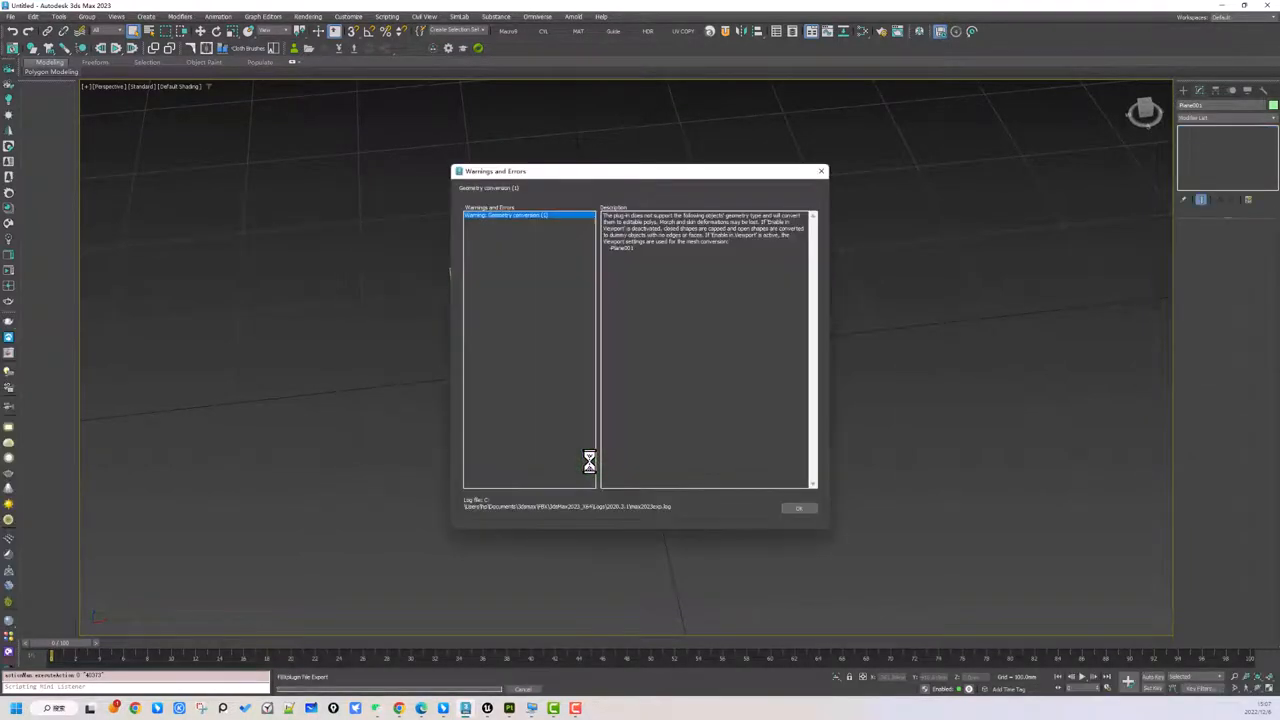
pyautogui.click(797, 508)
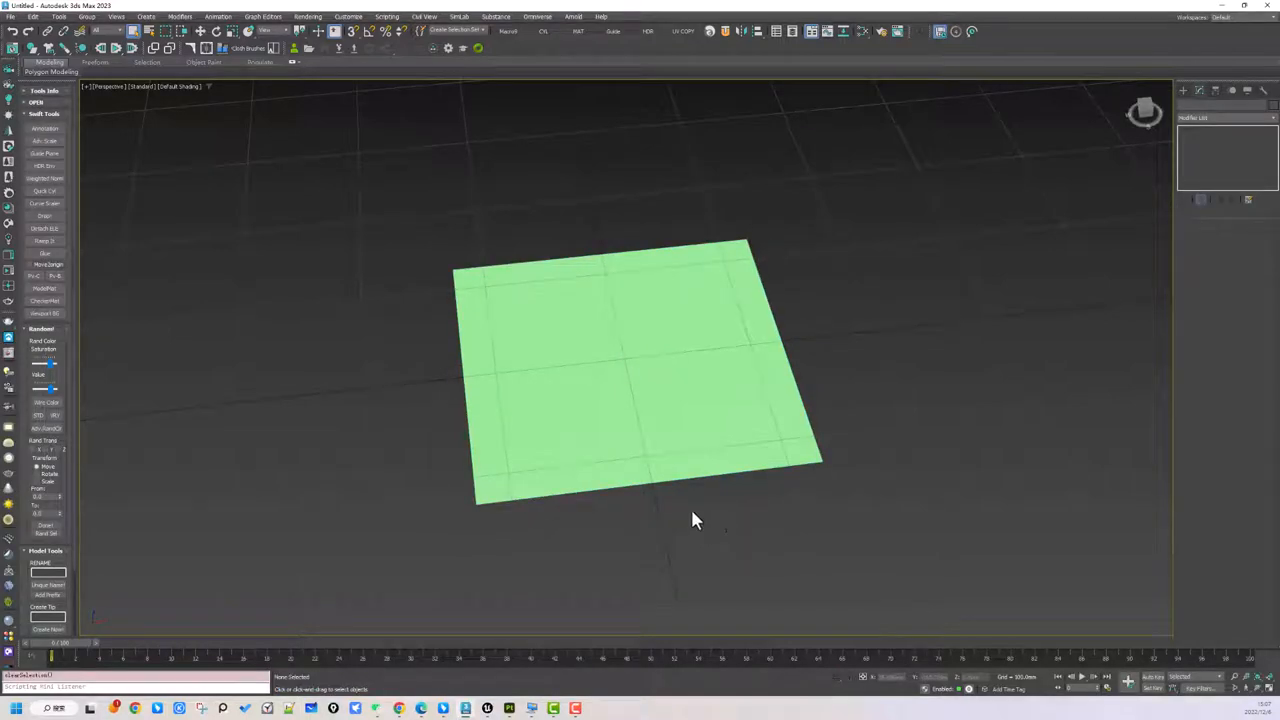
# Switch to Substance 3D Painter and create a project from DECAL_PLANE.fbx with the Unreal Engine 4 template and 2048 document resolution
pyautogui.click(509, 708)
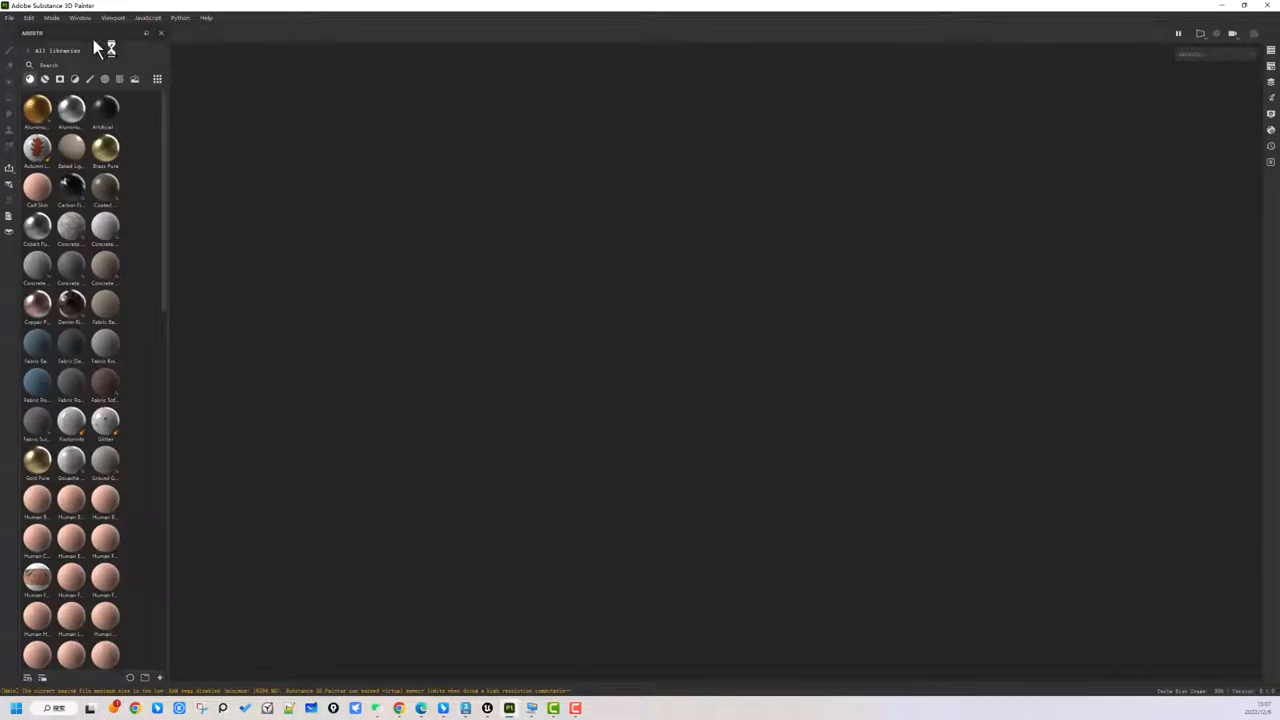
pyautogui.click(28, 17)
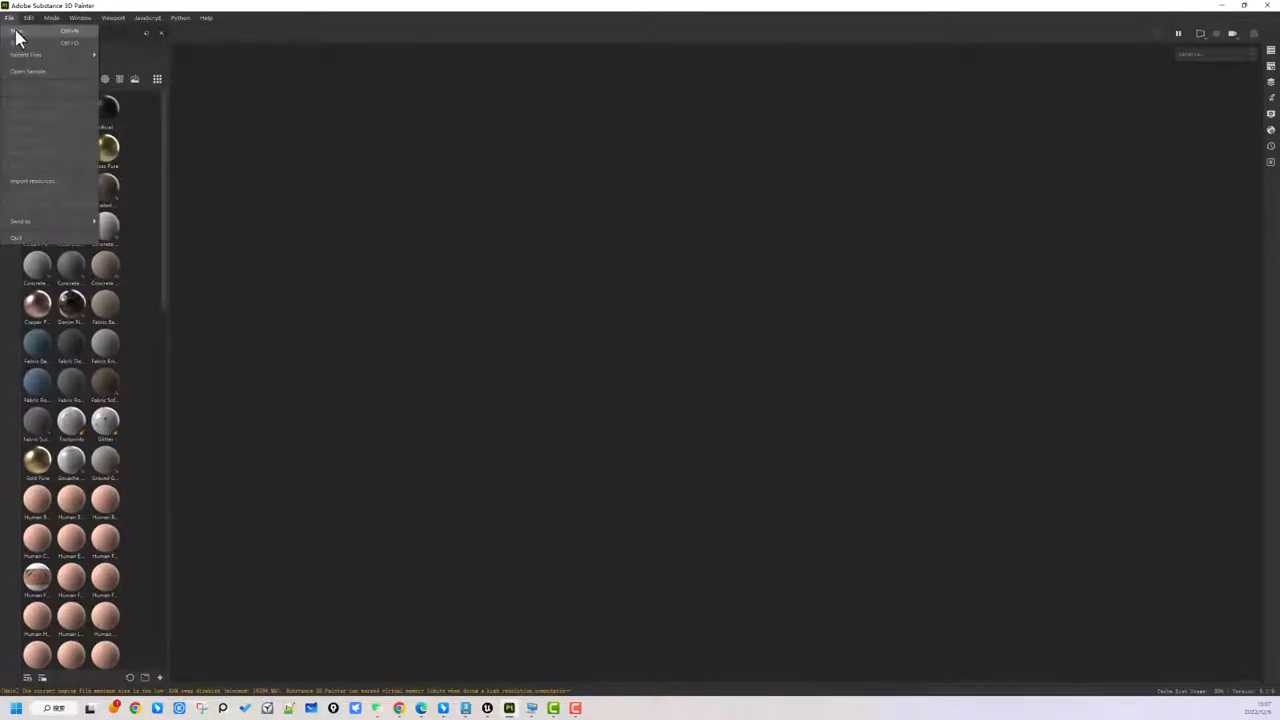
pyautogui.click(32, 32)
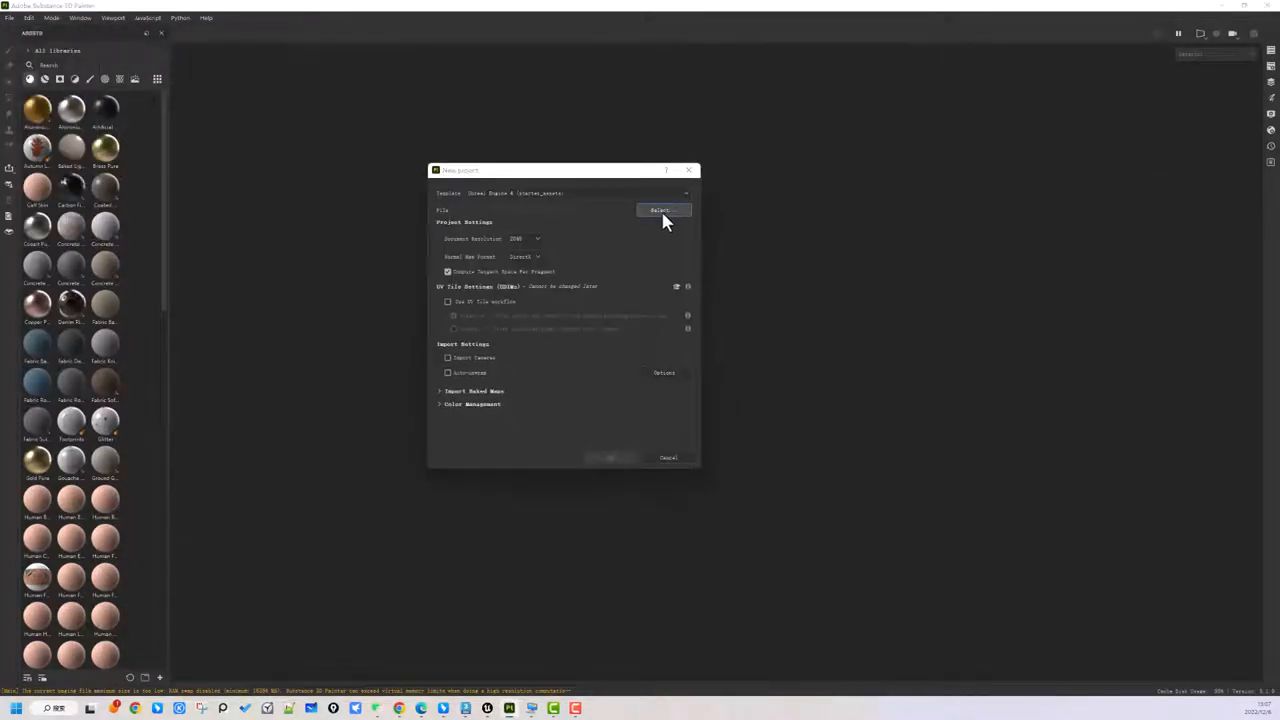
pyautogui.click(660, 212)
pyautogui.doubleClick(638, 260)
pyautogui.click(596, 263)
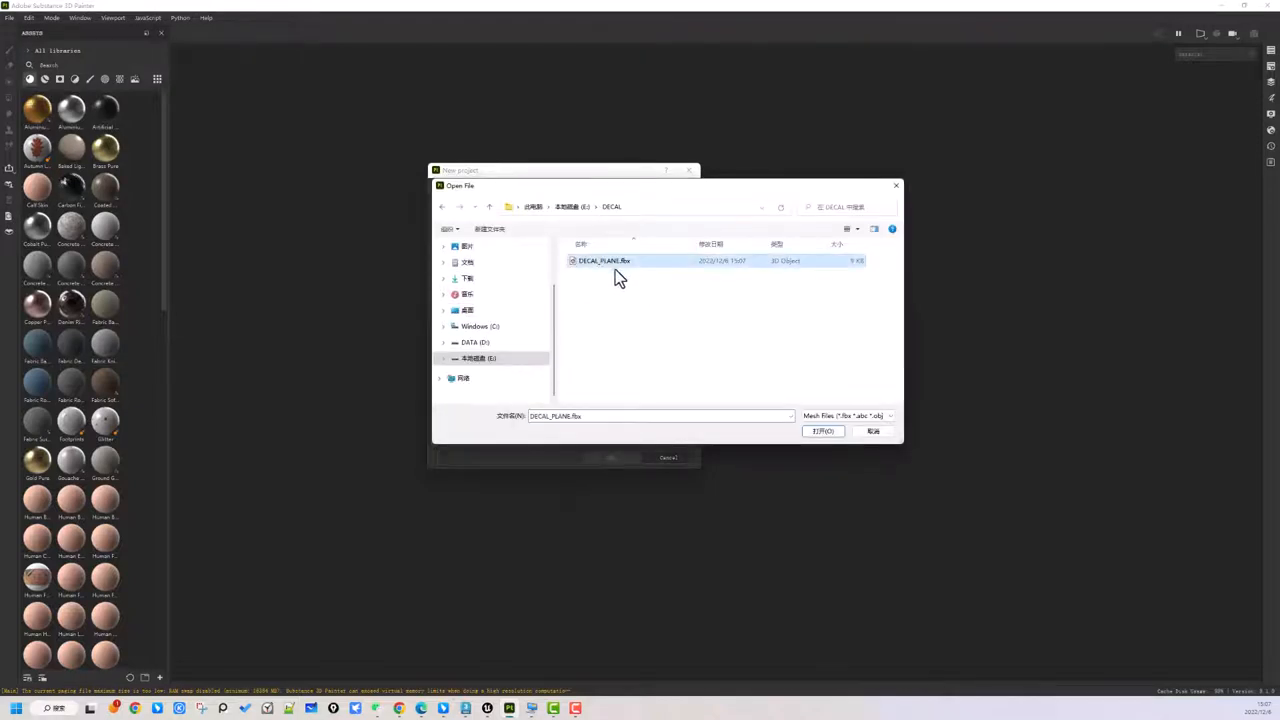
pyautogui.doubleClick(613, 264)
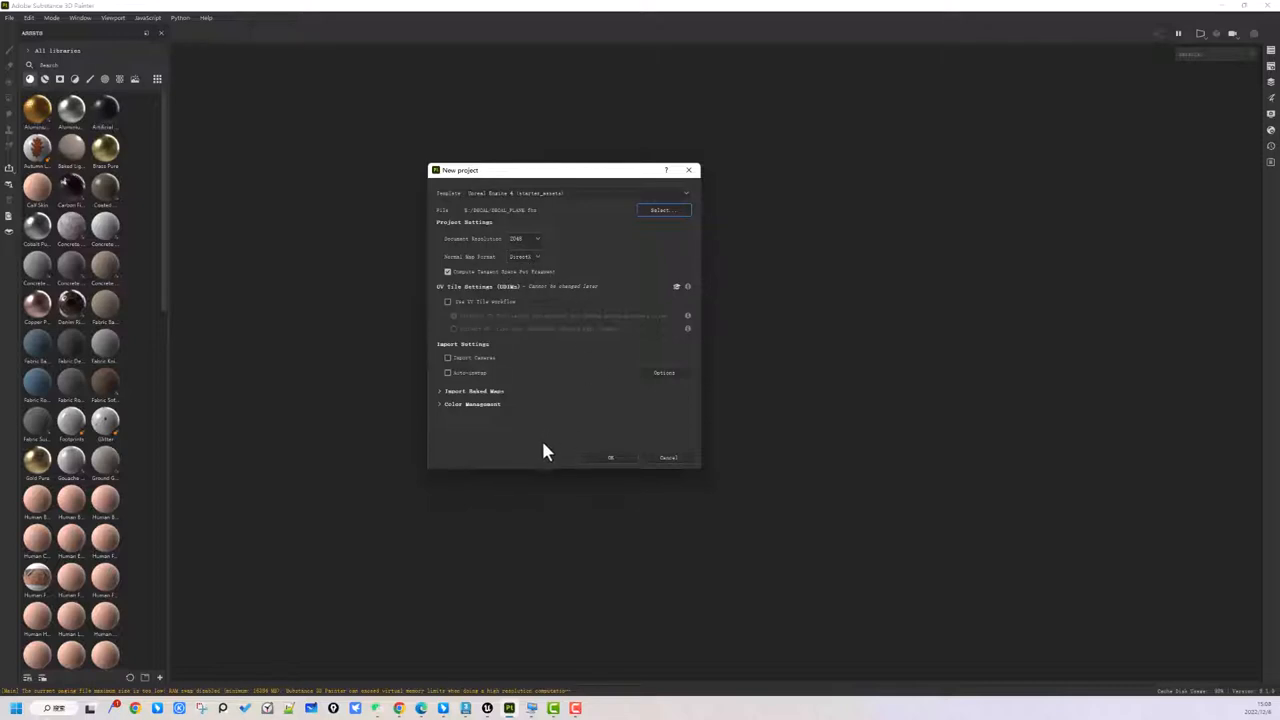
pyautogui.click(610, 458)
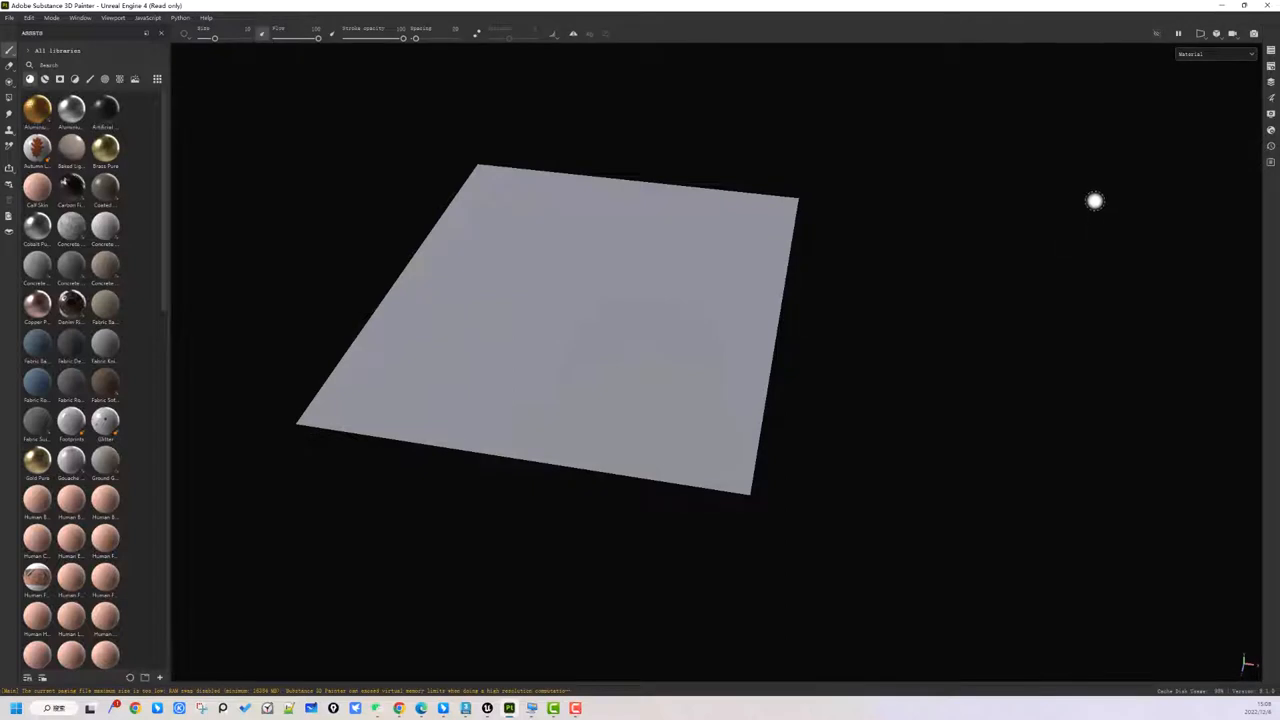
# Change the main shader to pbr-metal-rough-with-alpha-blending
pyautogui.click(1270, 132)
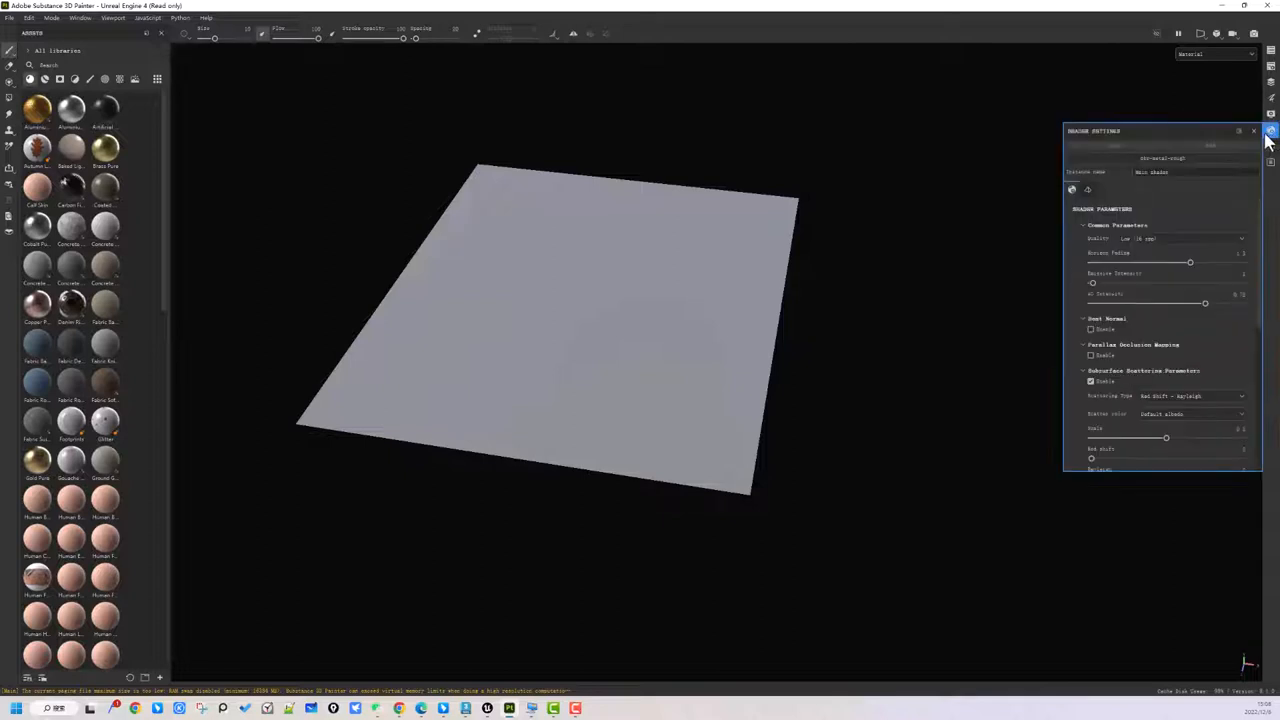
pyautogui.click(1140, 160)
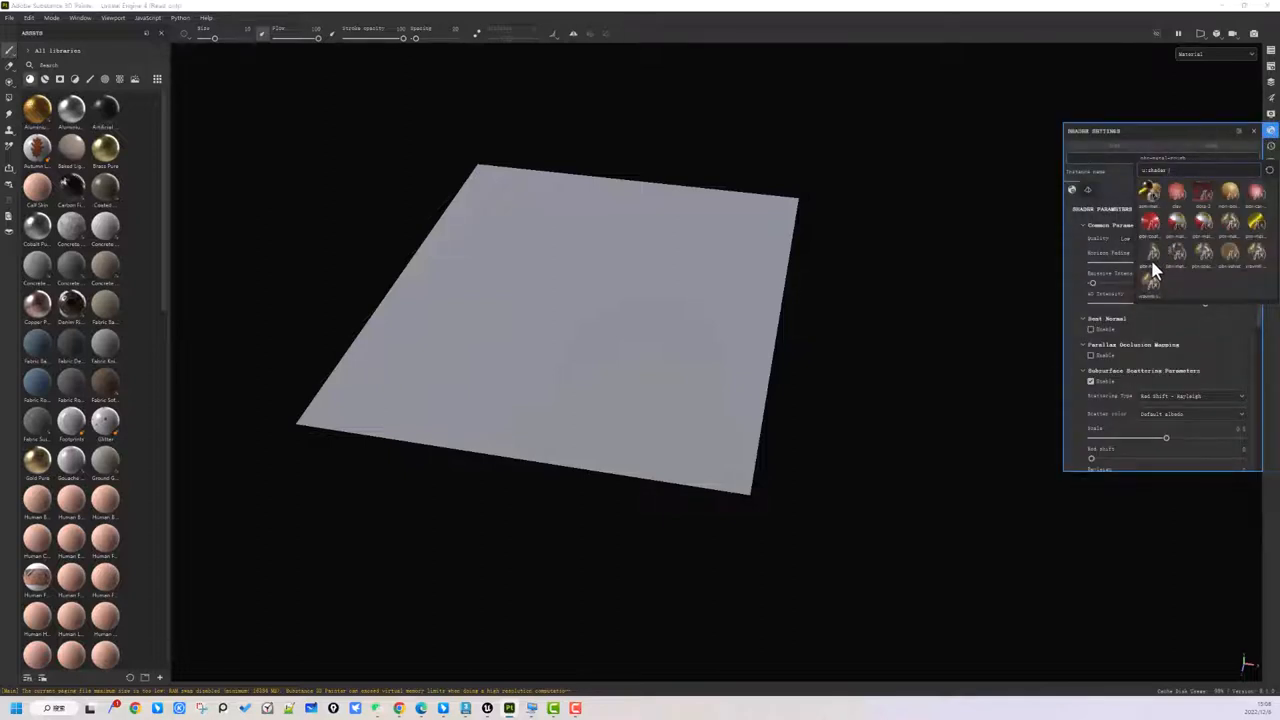
pyautogui.moveTo(1154, 270)
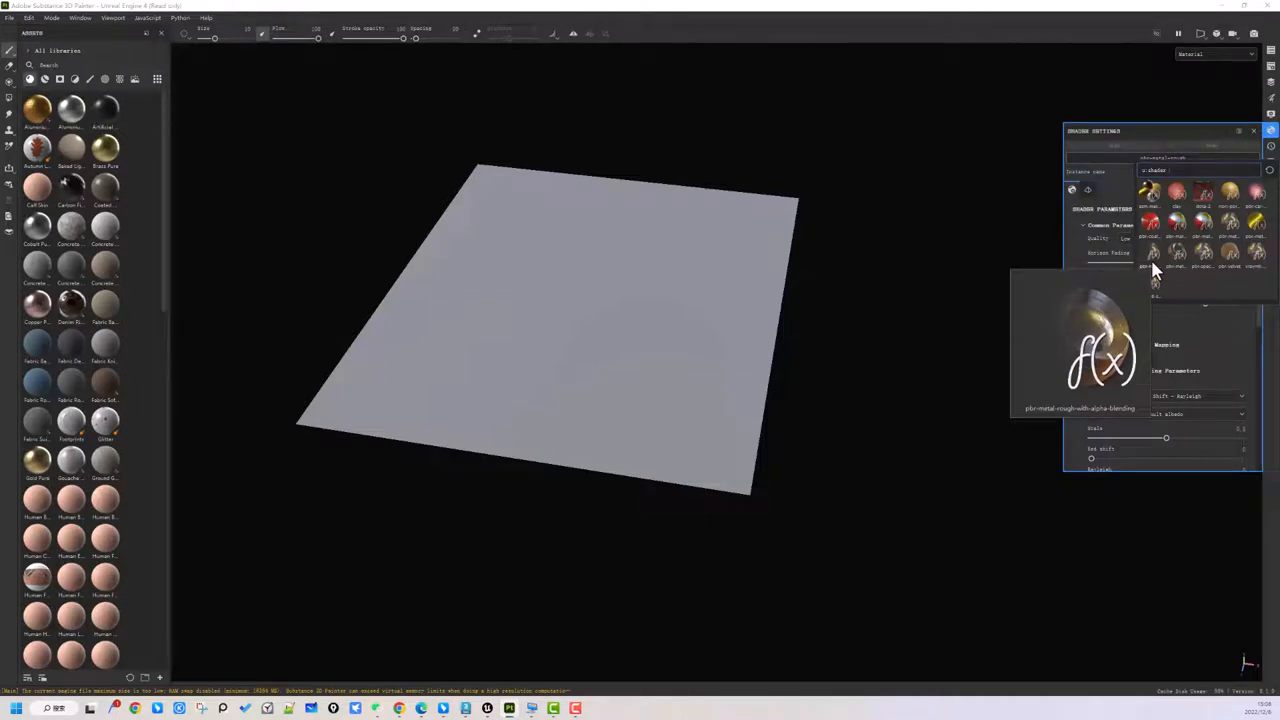
pyautogui.click(1152, 258)
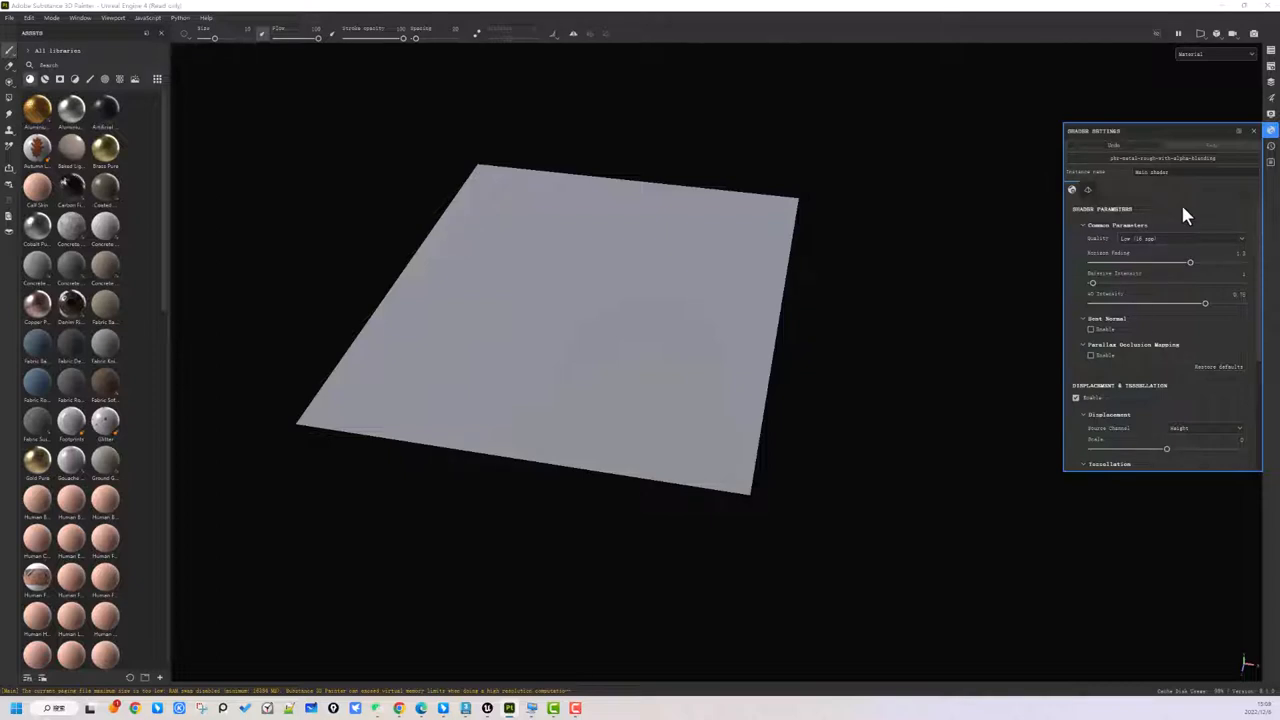
# Add an Opacity channel to the DefaultMaterial texture set
pyautogui.click(1270, 66)
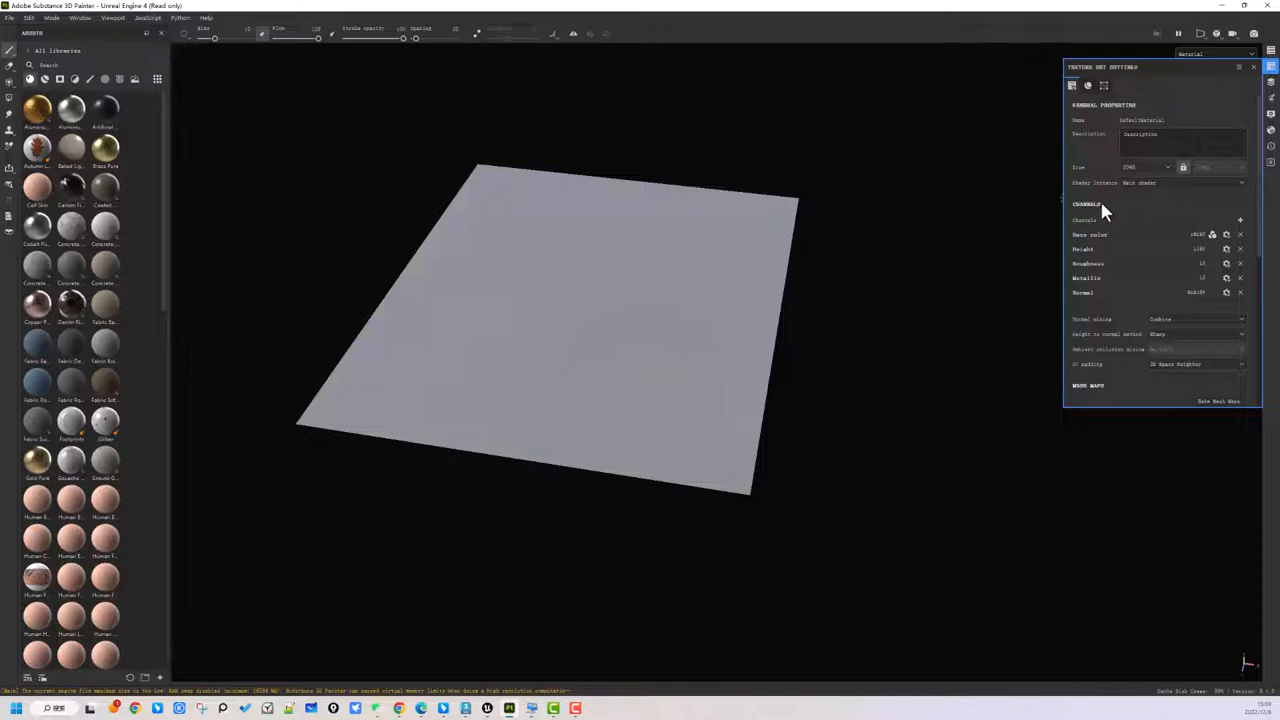
pyautogui.click(1240, 221)
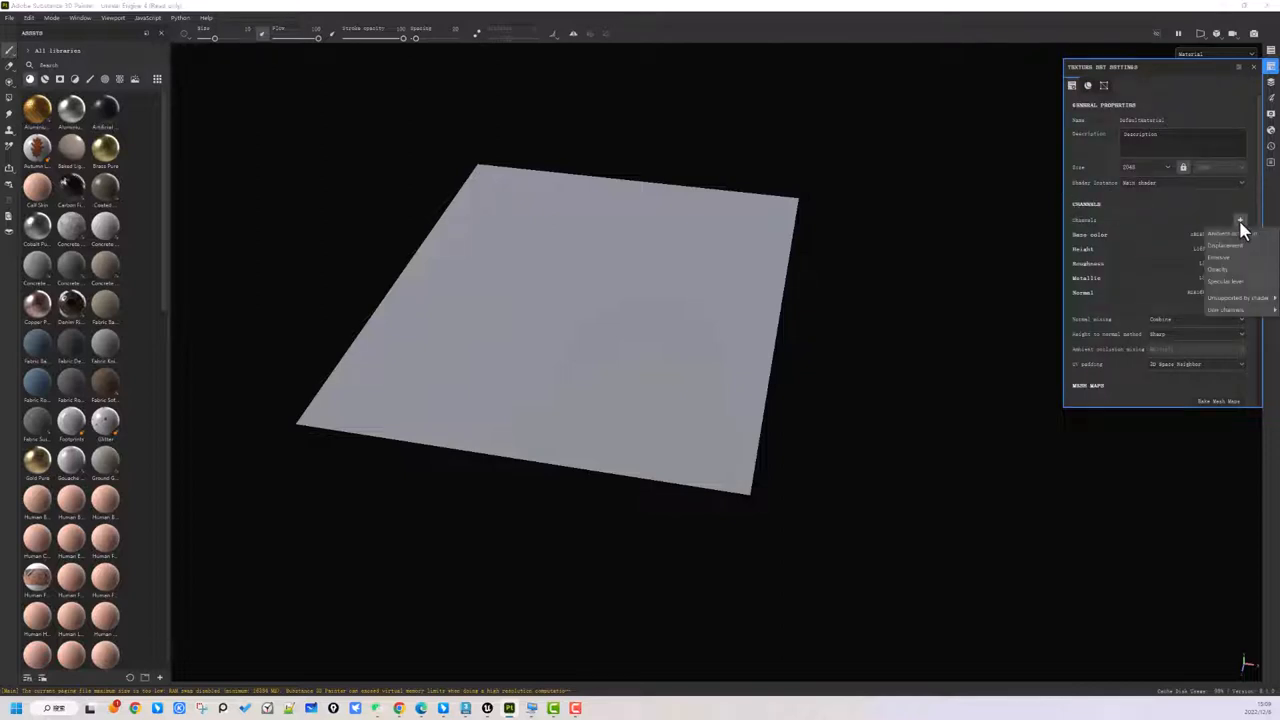
pyautogui.click(1219, 269)
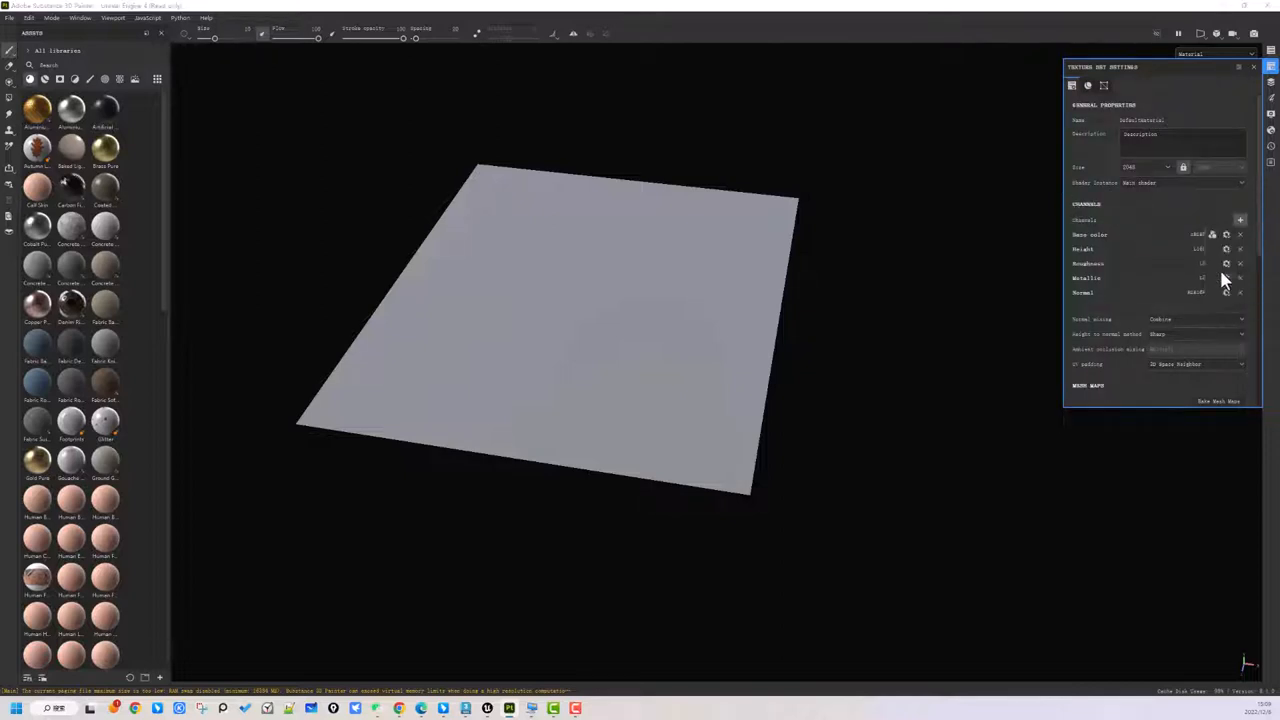
# Replace the environment map in the display settings with Studio Tomoco
pyautogui.click(1270, 114)
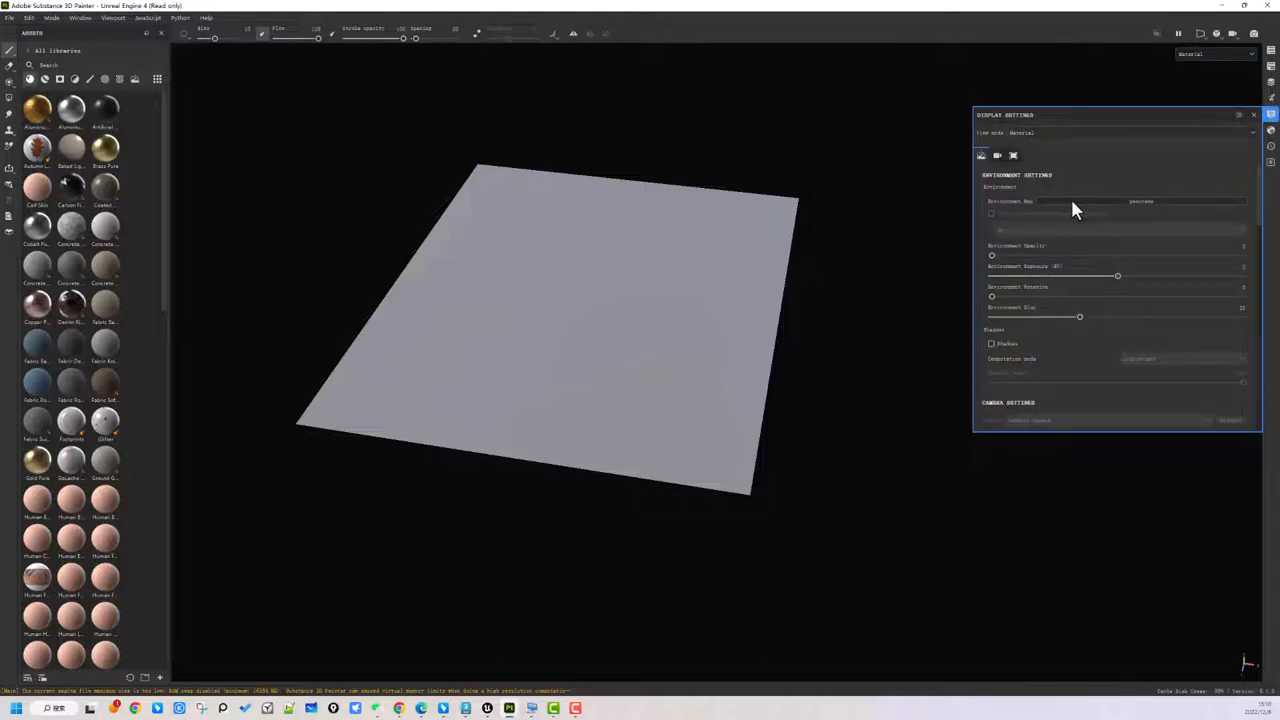
pyautogui.click(1121, 202)
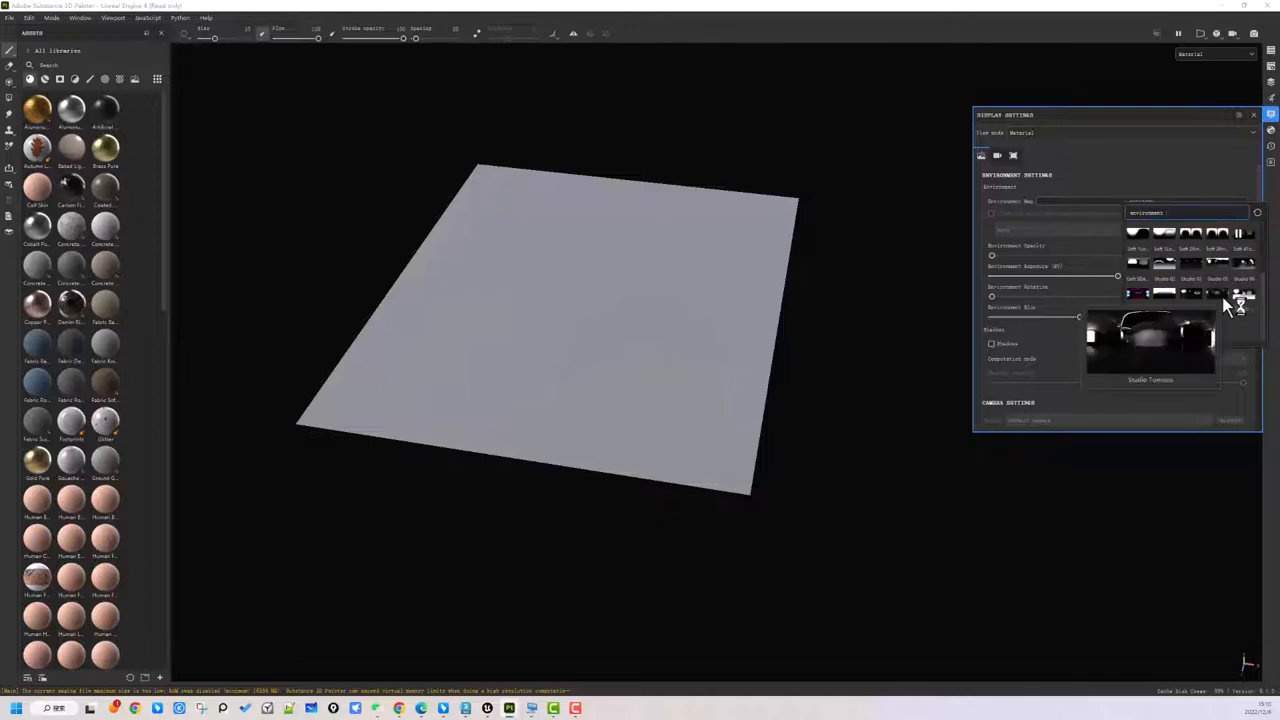
pyautogui.click(1219, 291)
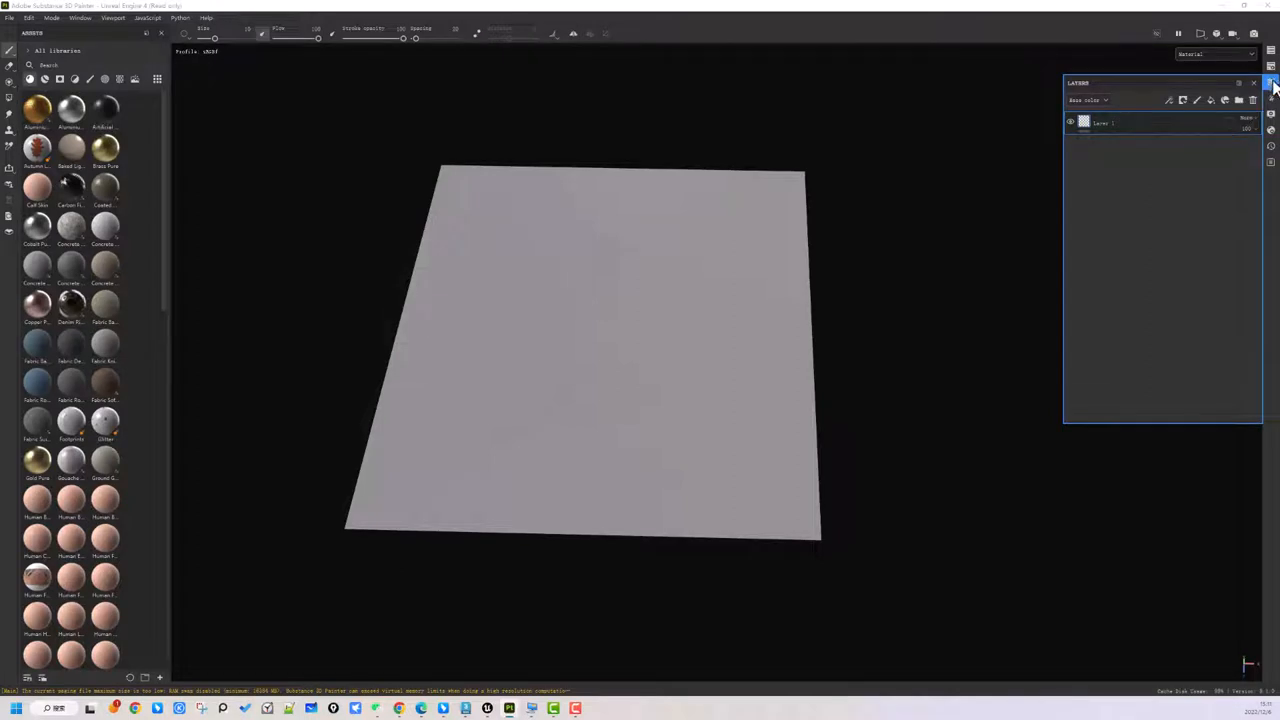
# Delete the default paint layer and add a fill layer named BASE
pyautogui.moveTo(1150, 83); pyautogui.dragTo(1075, 109)
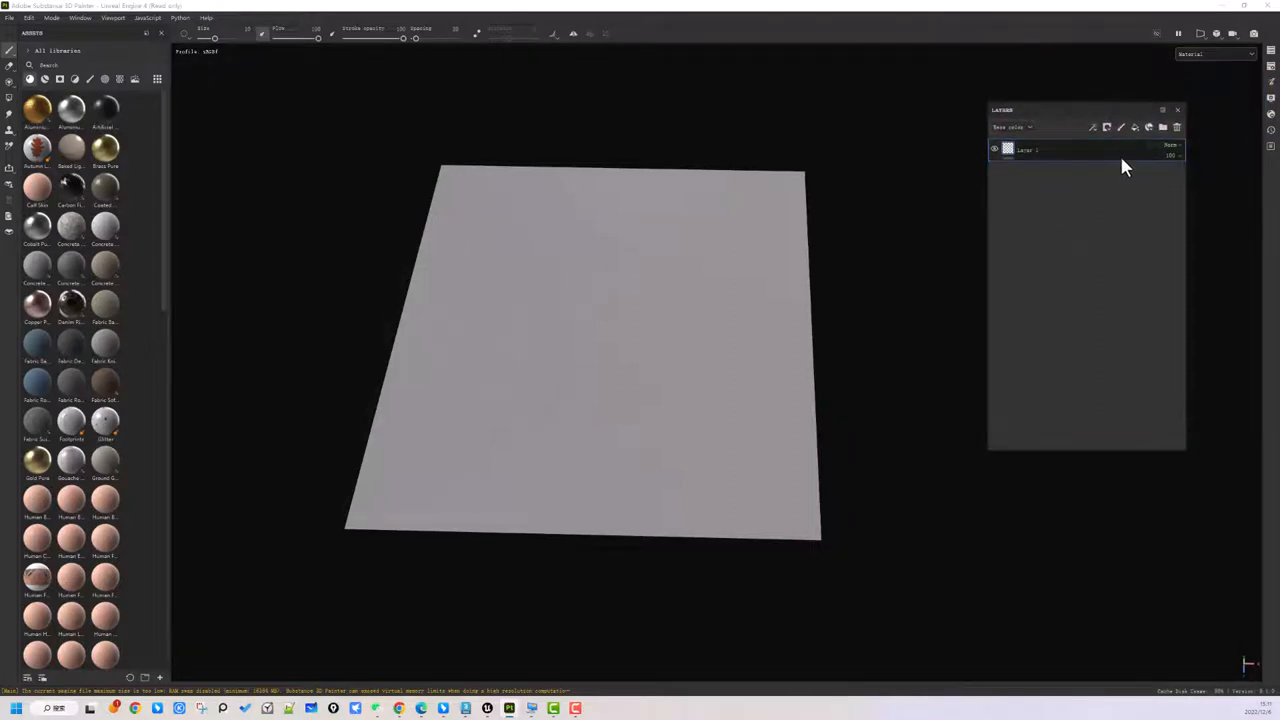
pyautogui.click(1177, 128)
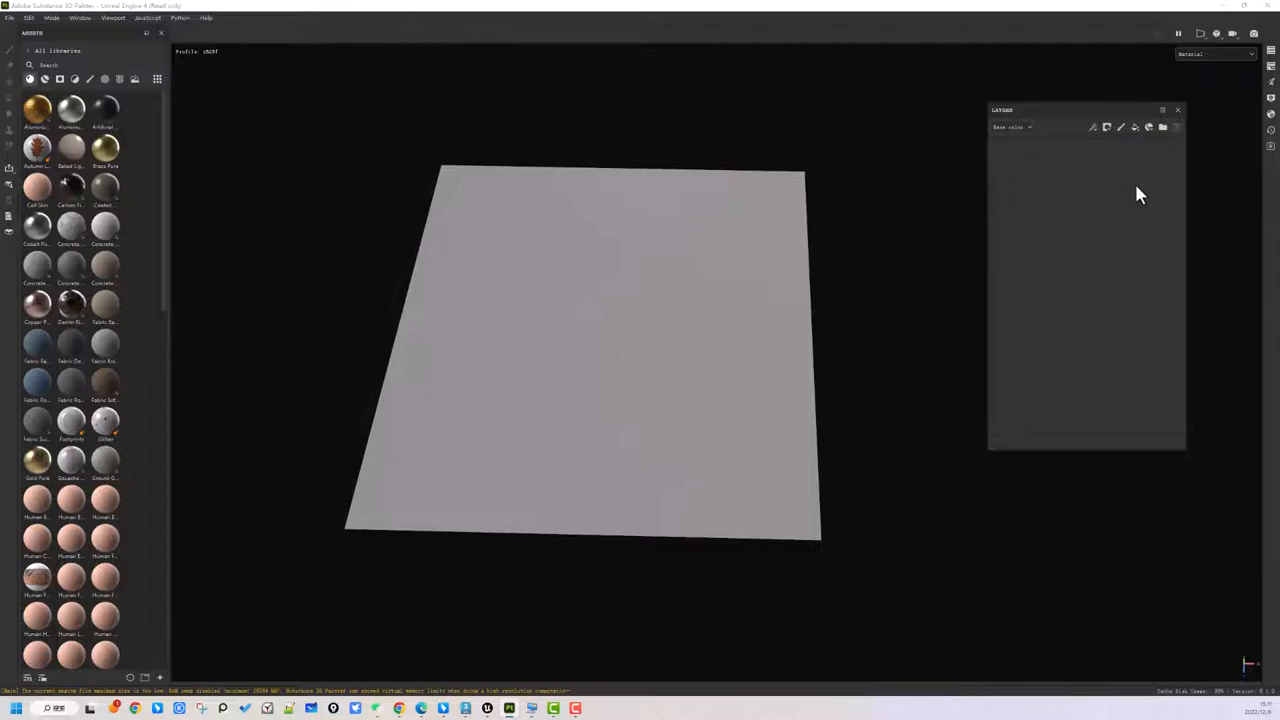
pyautogui.click(1134, 128)
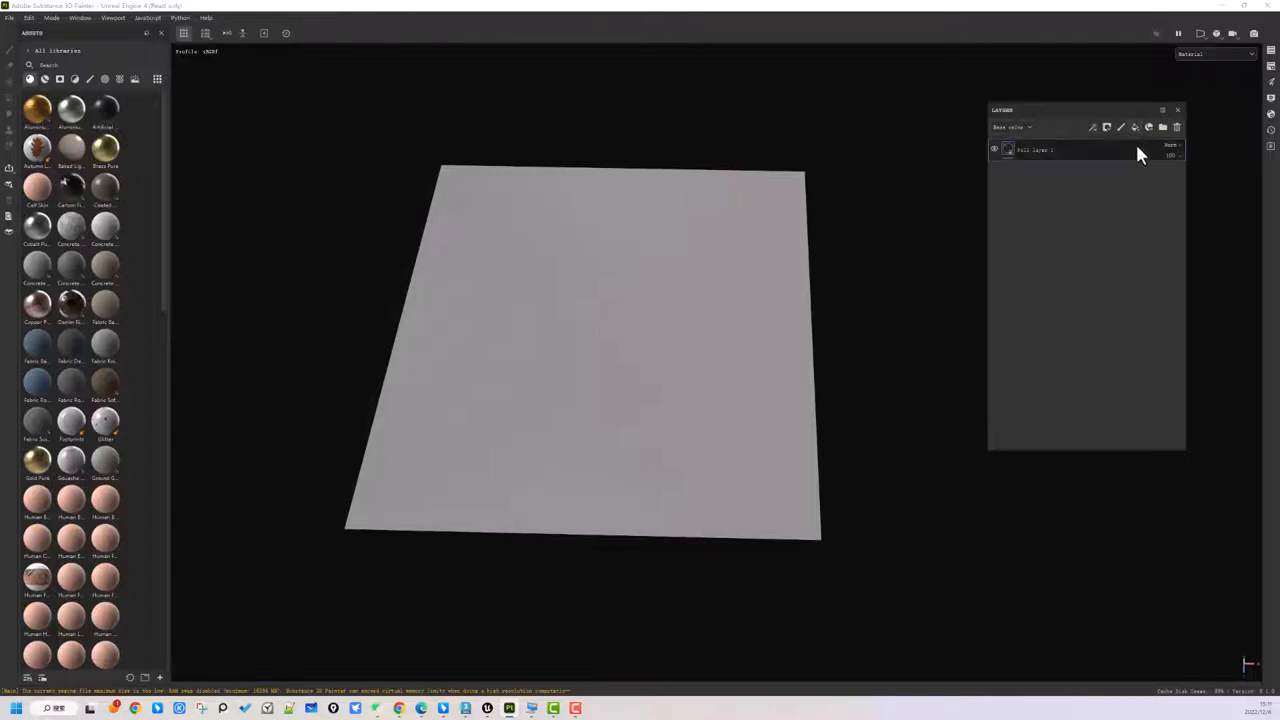
pyautogui.doubleClick(1036, 152)
pyautogui.write('base')
pyautogui.press('Return')
# Disable the color, height, rough, metal and nrm channels on the BASE layer and adjust its remaining opacity value
pyautogui.rightClick(866, 254)
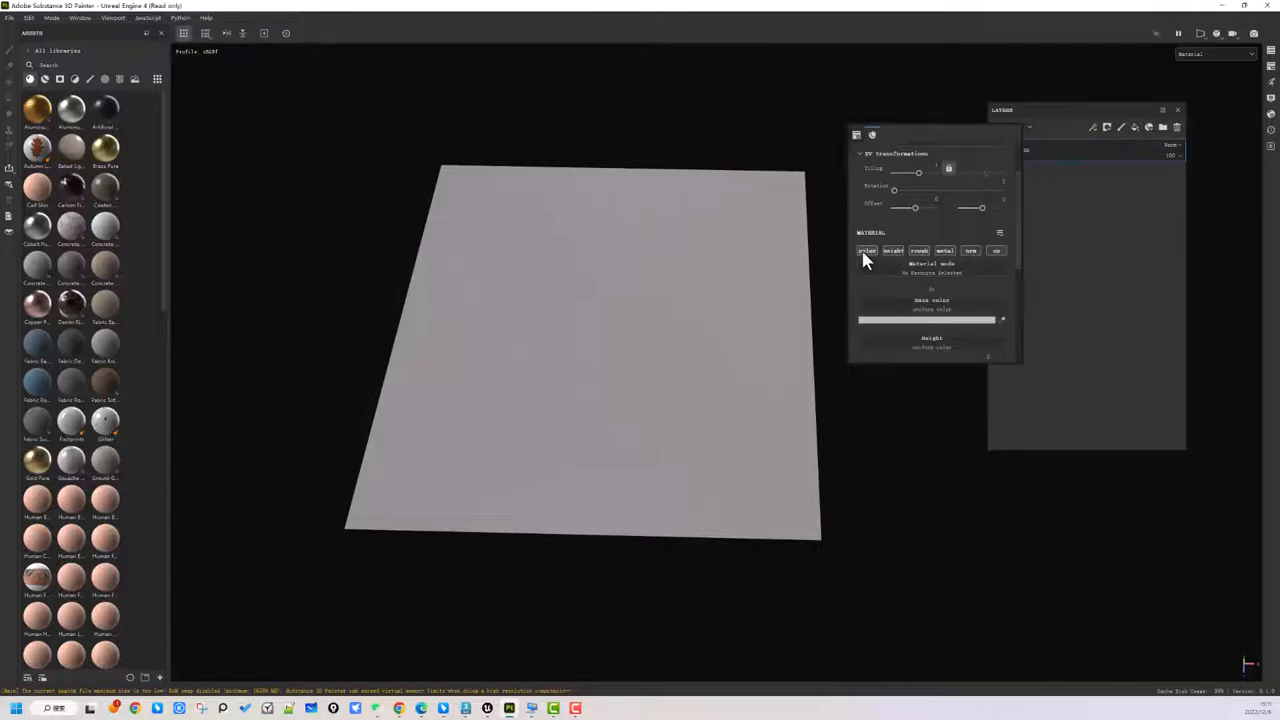
pyautogui.click(868, 253)
pyautogui.click(893, 251)
pyautogui.click(921, 252)
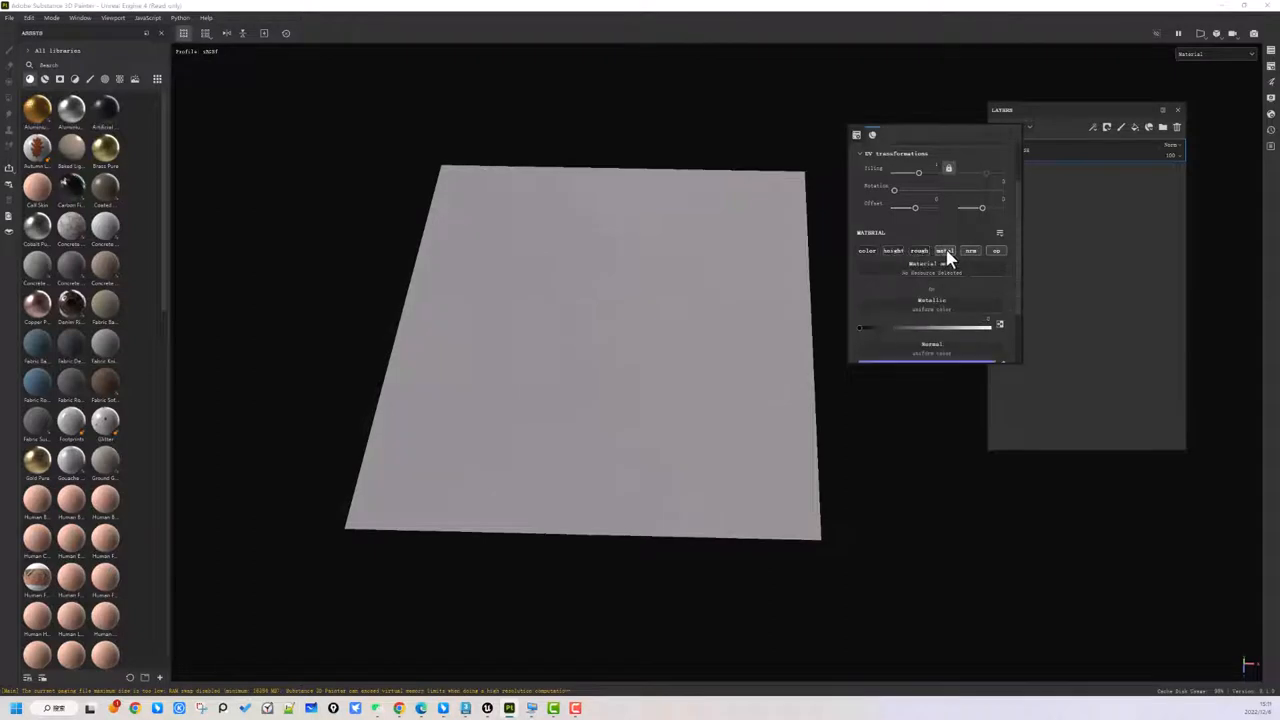
pyautogui.click(945, 251)
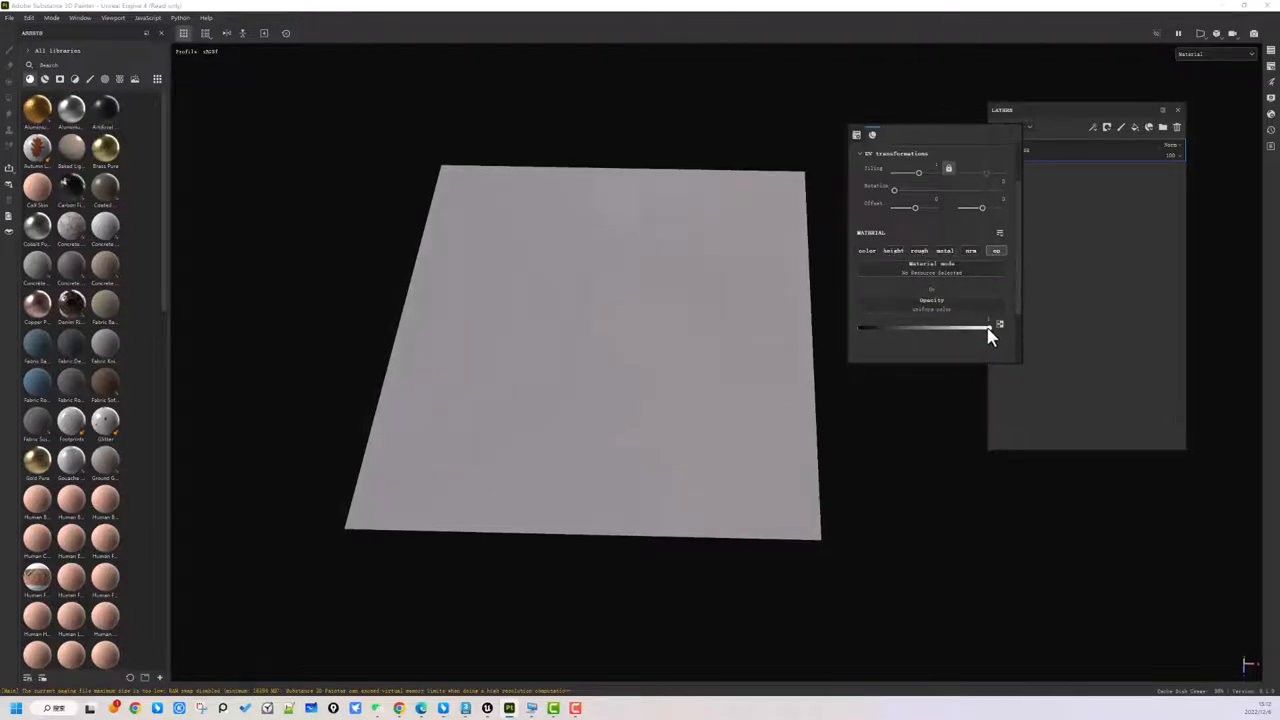
pyautogui.moveTo(988, 328)
pyautogui.mouseDown()
pyautogui.moveTo(846, 330)
pyautogui.moveTo(1006, 334)
pyautogui.moveTo(966, 334)
pyautogui.mouseUp()
pyautogui.click(1069, 327)
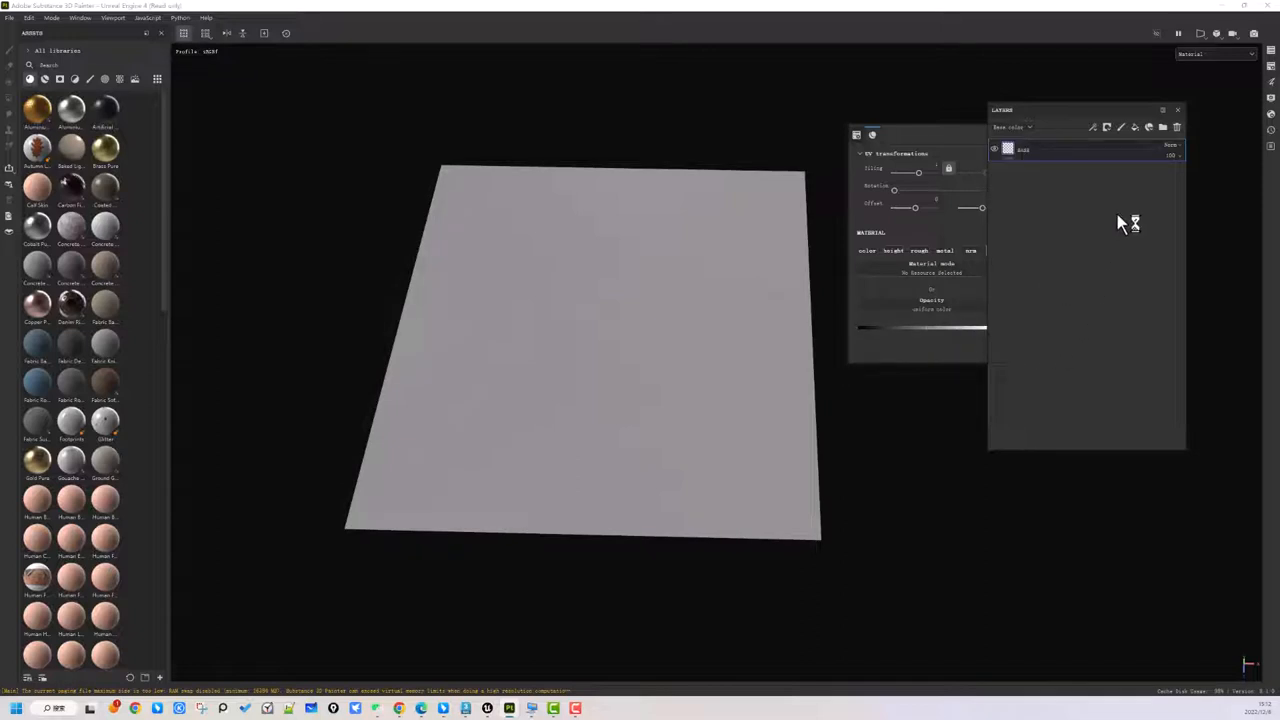
# Add a second fill layer above BASE and name it TEXT1
pyautogui.click(1135, 129)
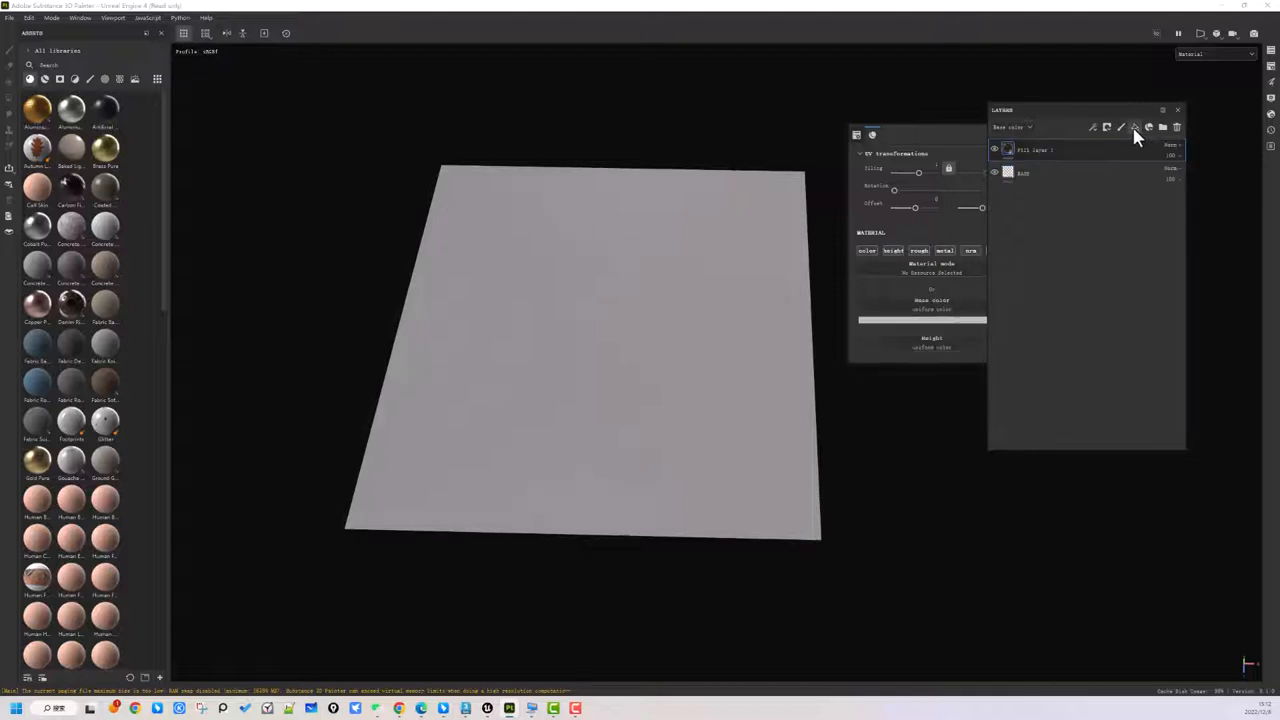
pyautogui.doubleClick(1033, 155)
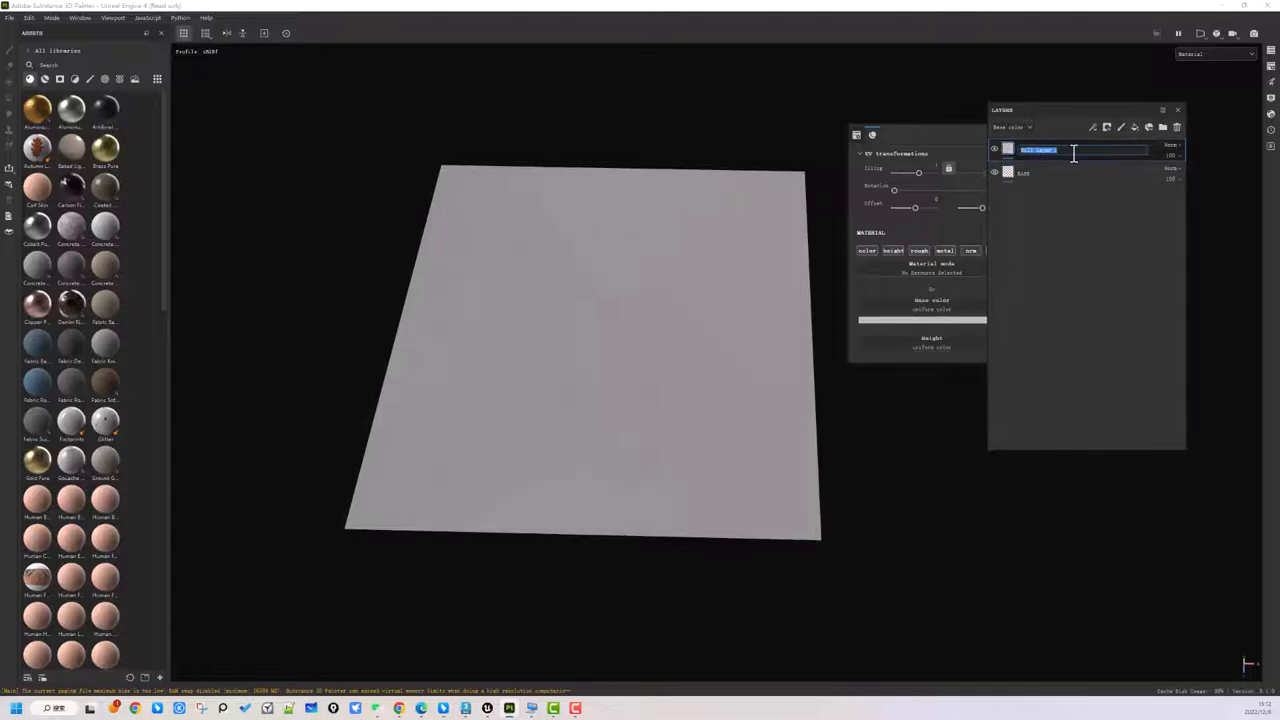
pyautogui.write('TEST')
pyautogui.press('Return')
# Darken the base color of the TEXT1 fill layer to a mid grey
pyautogui.click(1007, 151)
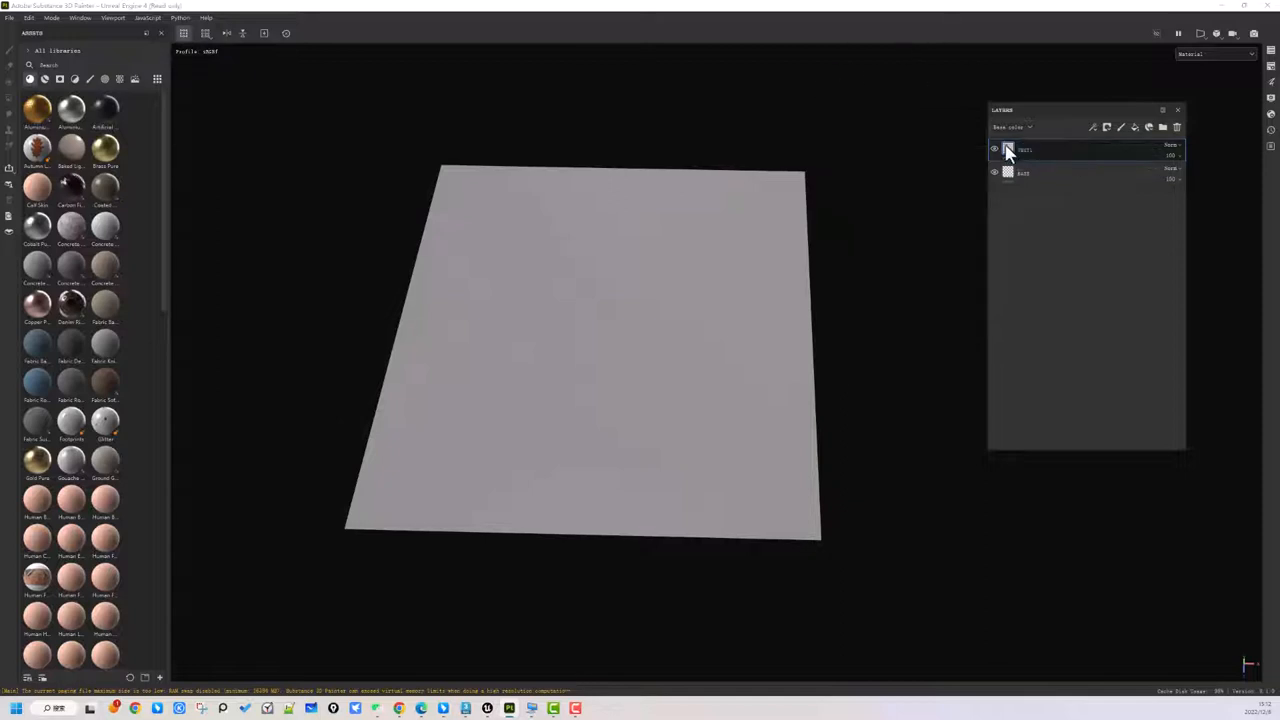
pyautogui.rightClick(638, 137)
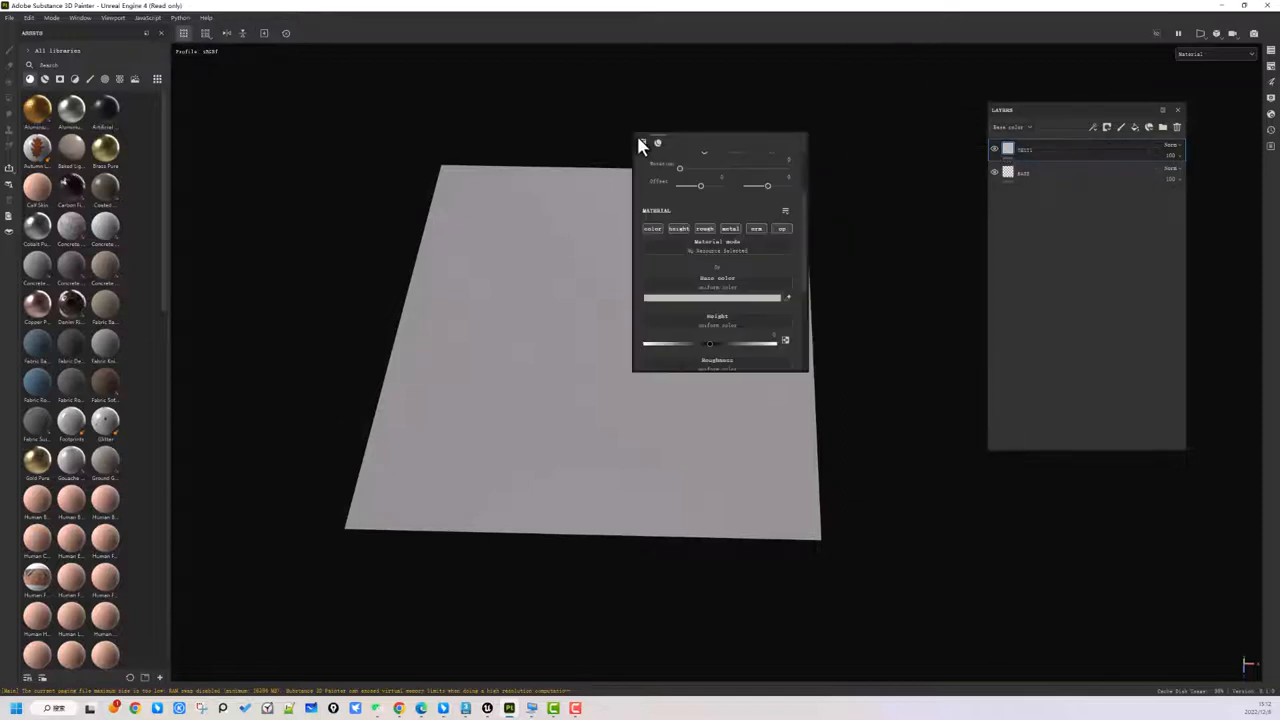
pyautogui.click(706, 297)
pyautogui.moveTo(718, 350); pyautogui.dragTo(709, 369)
pyautogui.click(699, 258)
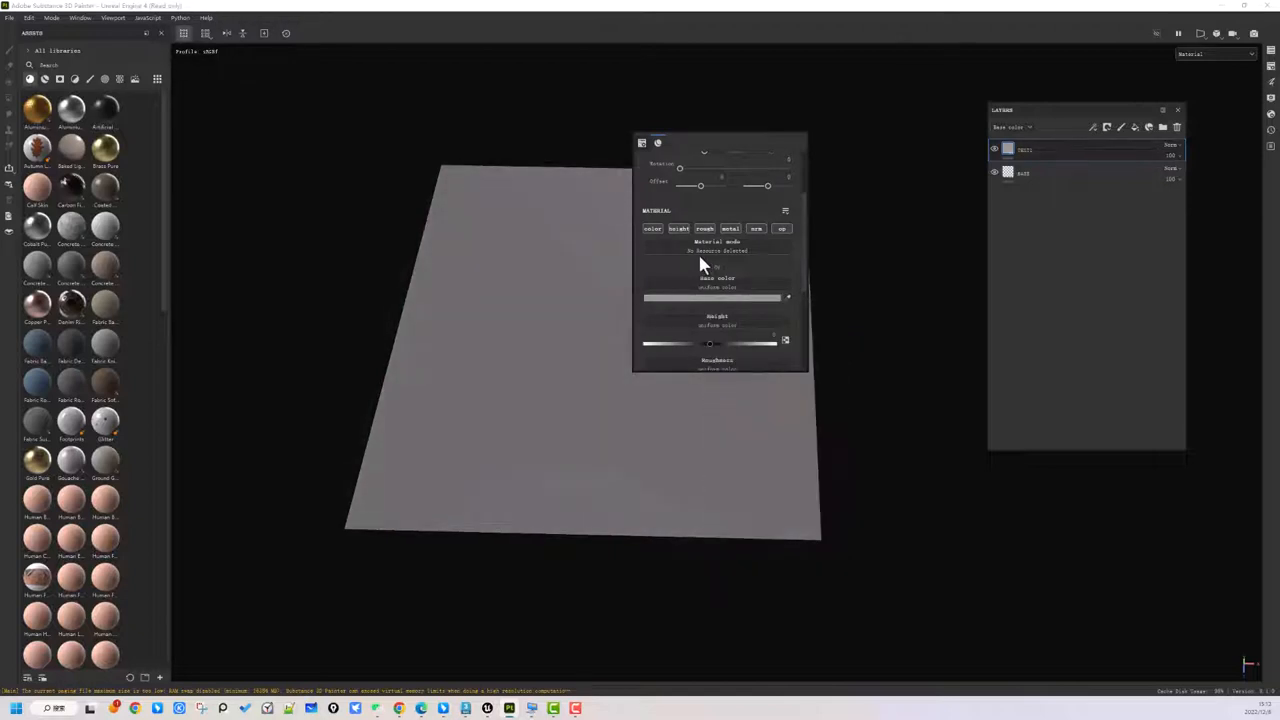
# Raise the TEXT1 layer's height slightly above zero and lower its roughness a little
pyautogui.click(711, 345)
pyautogui.scroll(-2, 722, 344)
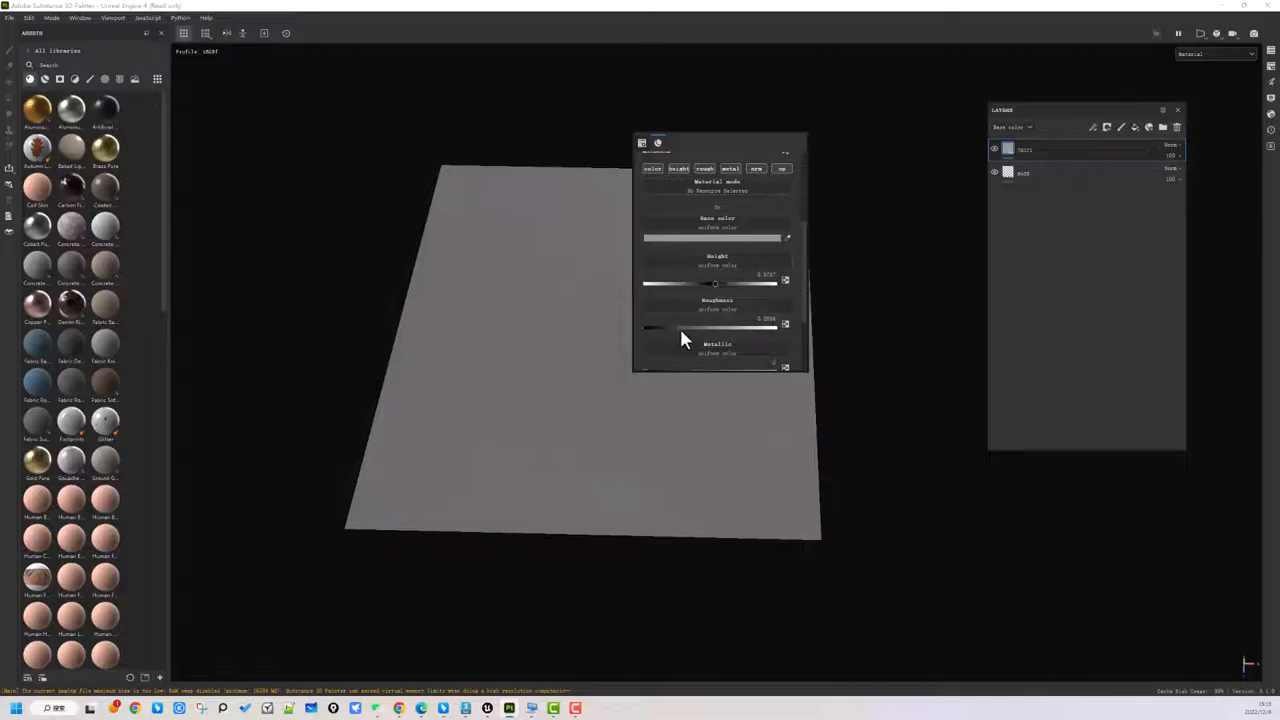
pyautogui.scroll(-1, 700, 345)
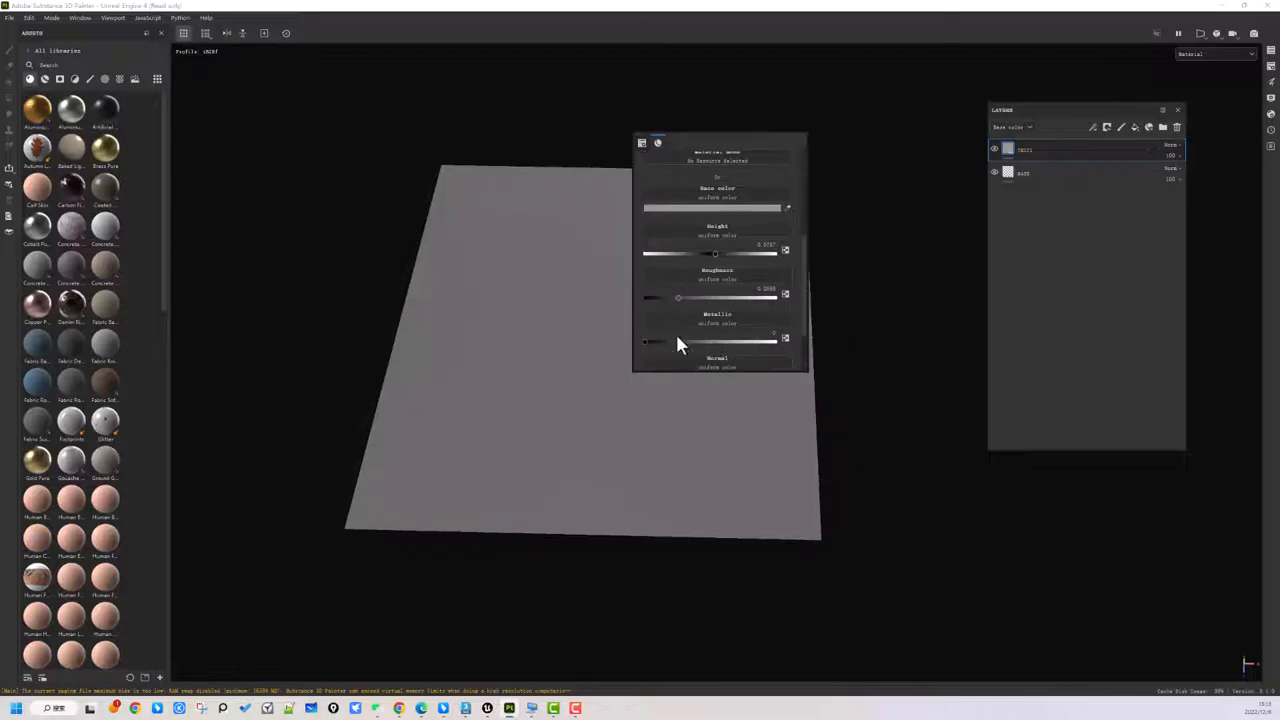
pyautogui.scroll(-1, 678, 345)
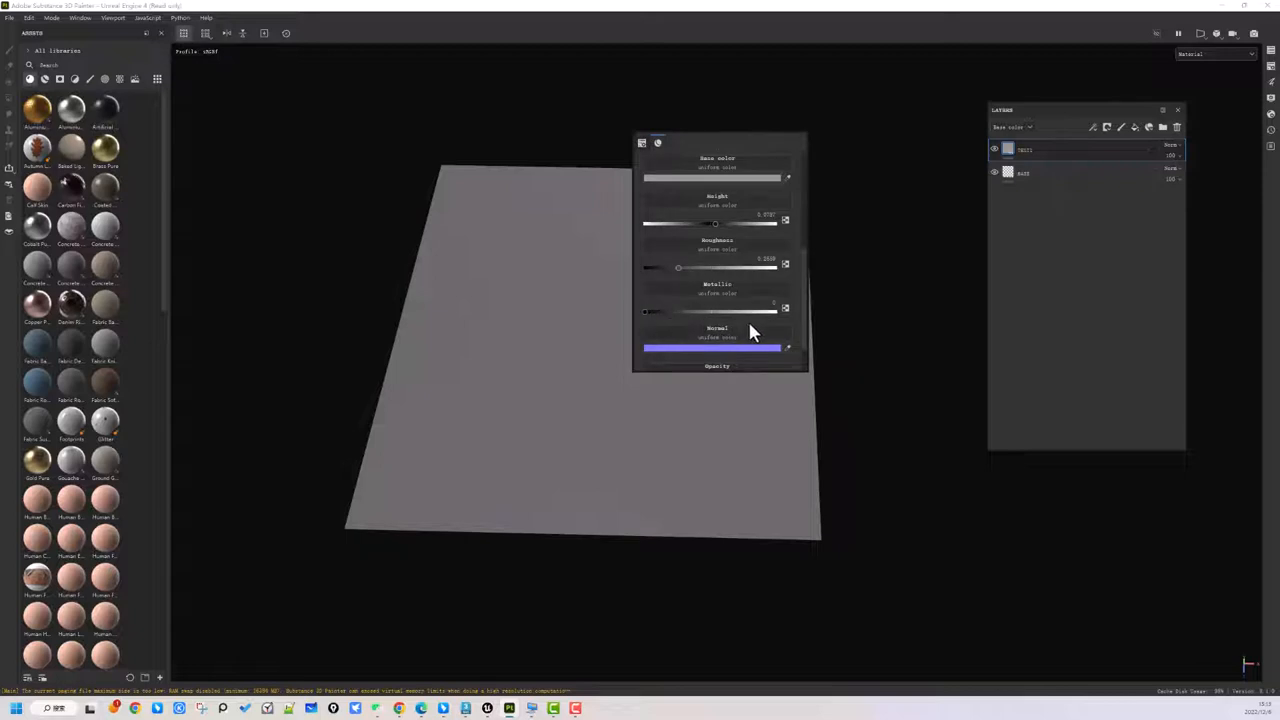
# Add a black mask to the TEXT1 layer and put a fill effect in that mask
pyautogui.rightClick(1008, 150)
pyautogui.click(1048, 166)
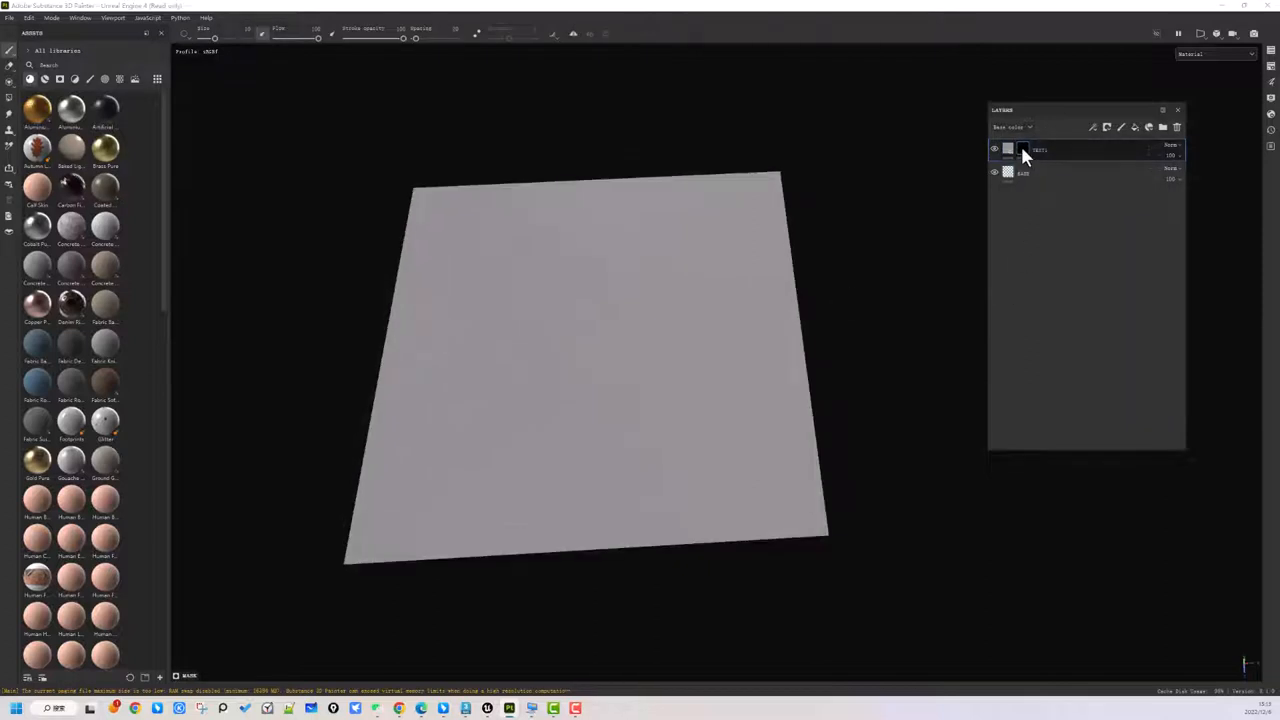
pyautogui.rightClick(1022, 152)
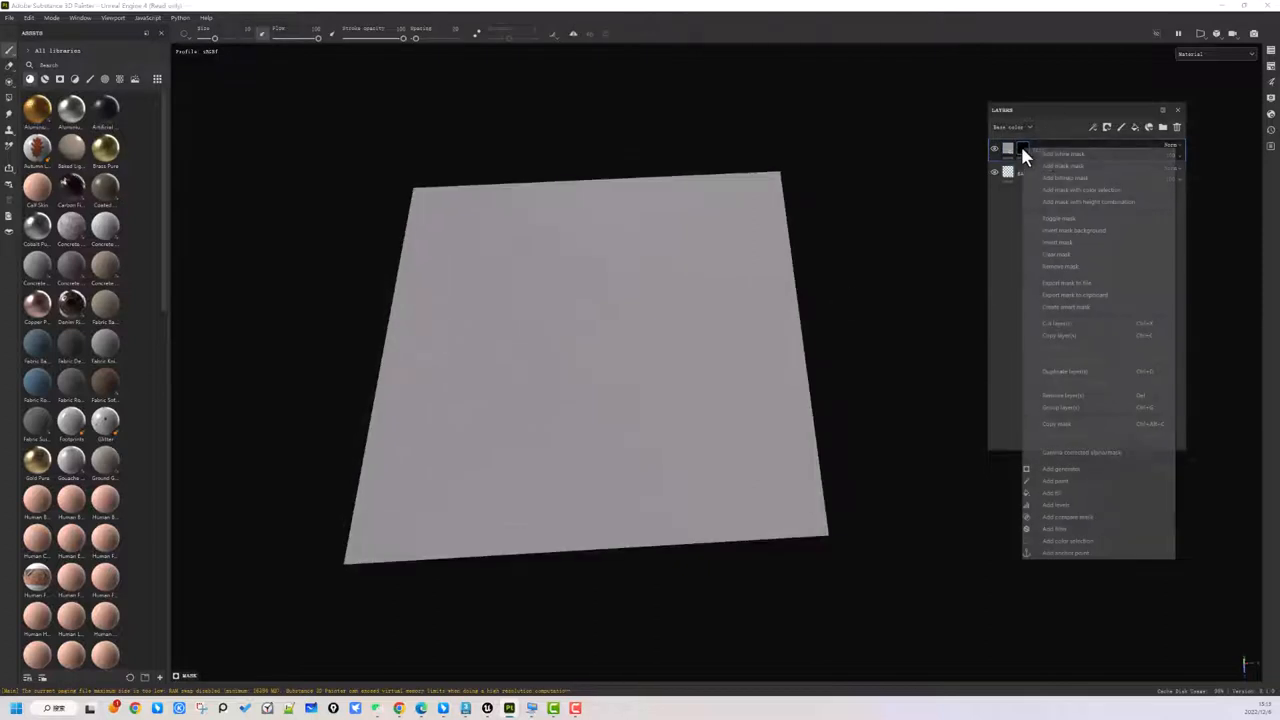
pyautogui.click(1056, 494)
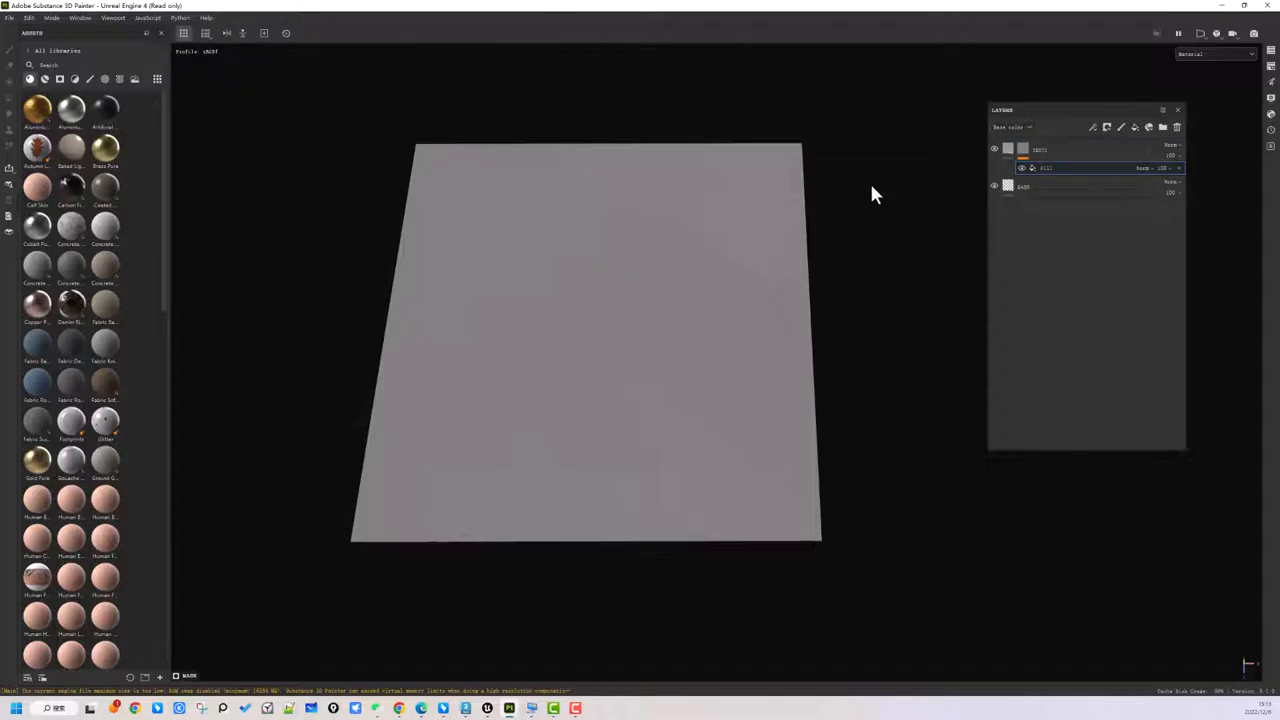
# Search the grayscale resources for FONT and assign Font Orbitron to the mask's fill
pyautogui.rightClick(850, 155)
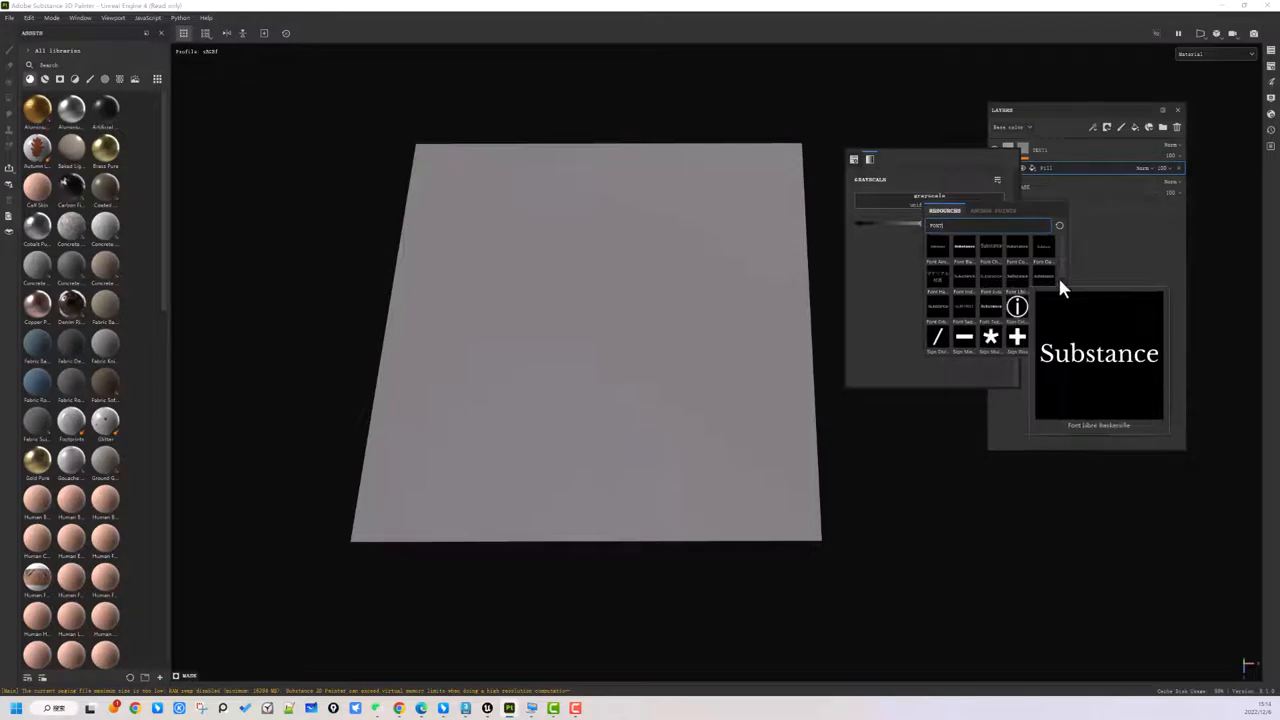
pyautogui.moveTo(932, 311)
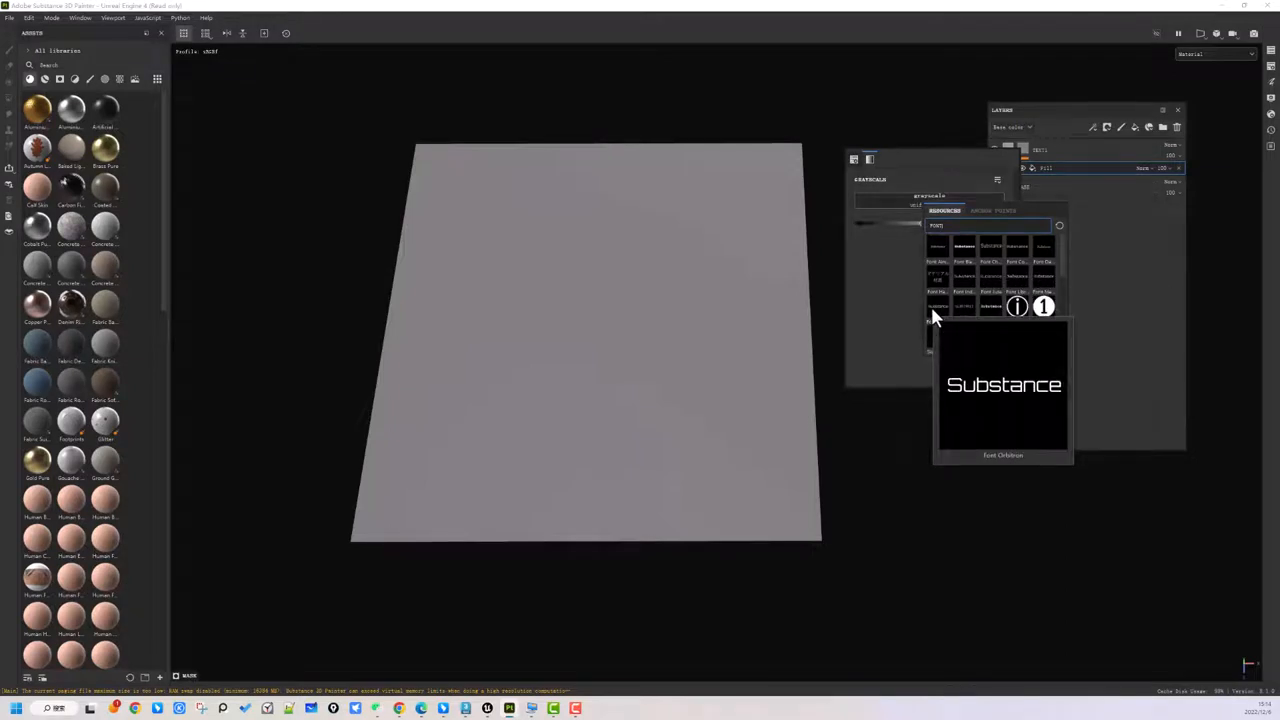
pyautogui.click(934, 317)
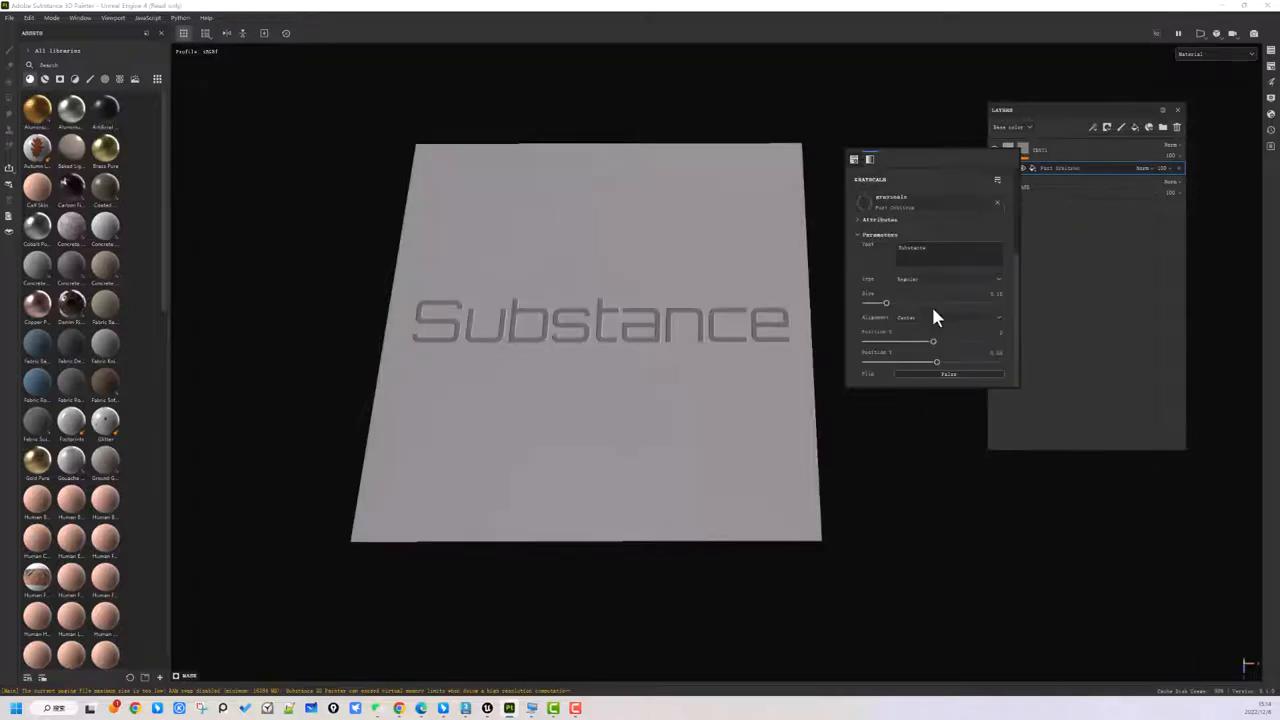
# Replace the font resource's placeholder text with AIRLOCK
pyautogui.keyDown('alt'); pyautogui.moveTo(874, 500); pyautogui.dragTo(744, 353); pyautogui.keyUp('alt')
pyautogui.keyDown('alt'); pyautogui.moveTo(744, 353); pyautogui.dragTo(809, 363, button='right'); pyautogui.keyUp('alt')
pyautogui.press('f')
pyautogui.moveTo(920, 277)
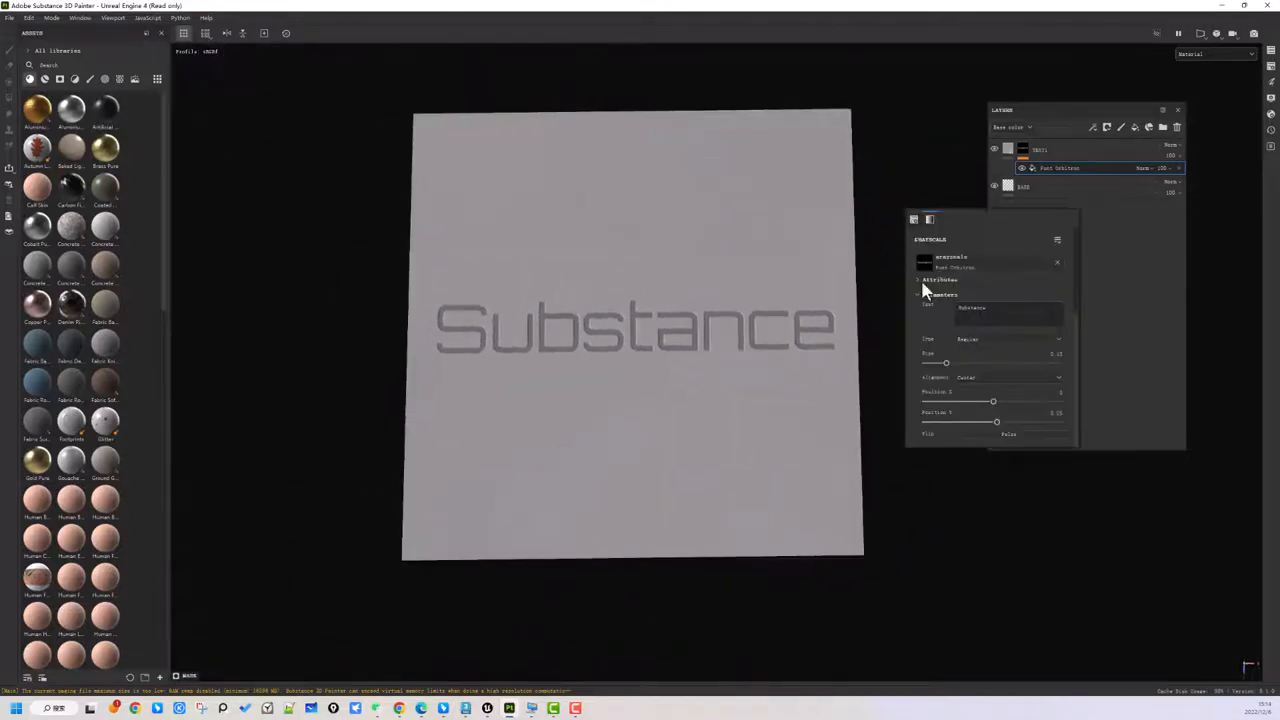
pyautogui.doubleClick(1002, 312)
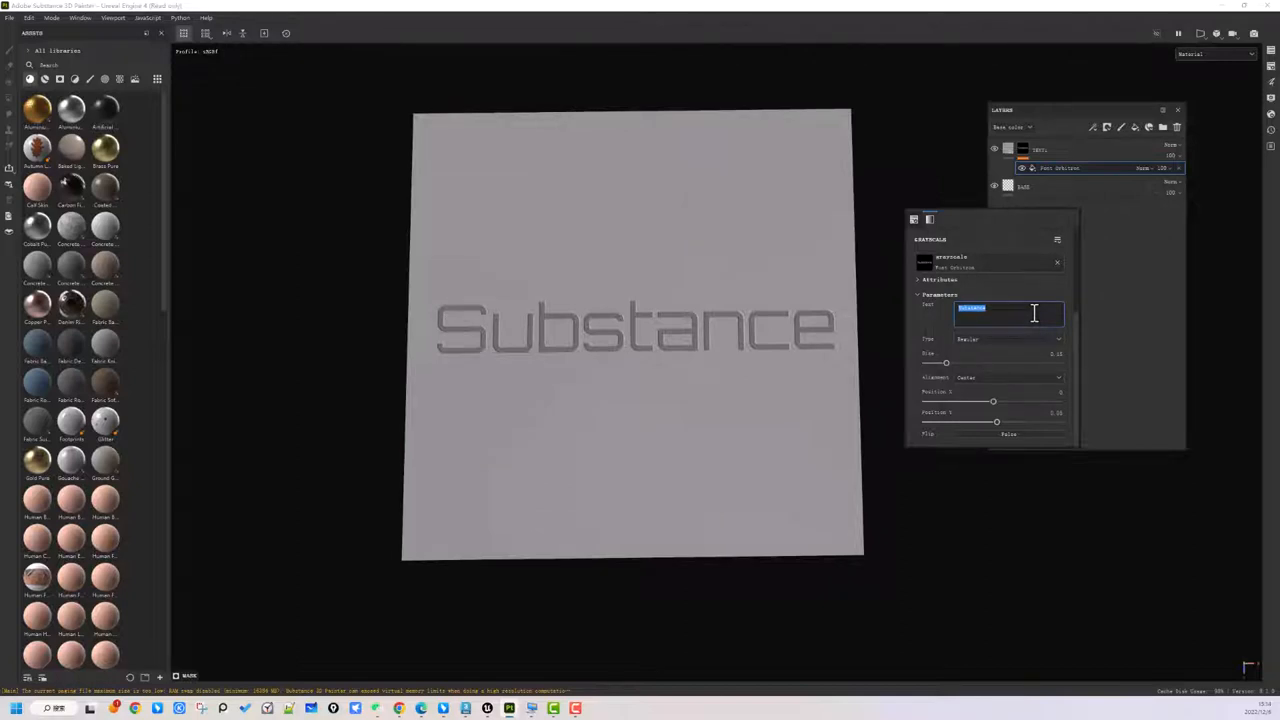
pyautogui.write('a')
pyautogui.press('BackSpace')
pyautogui.write('A')
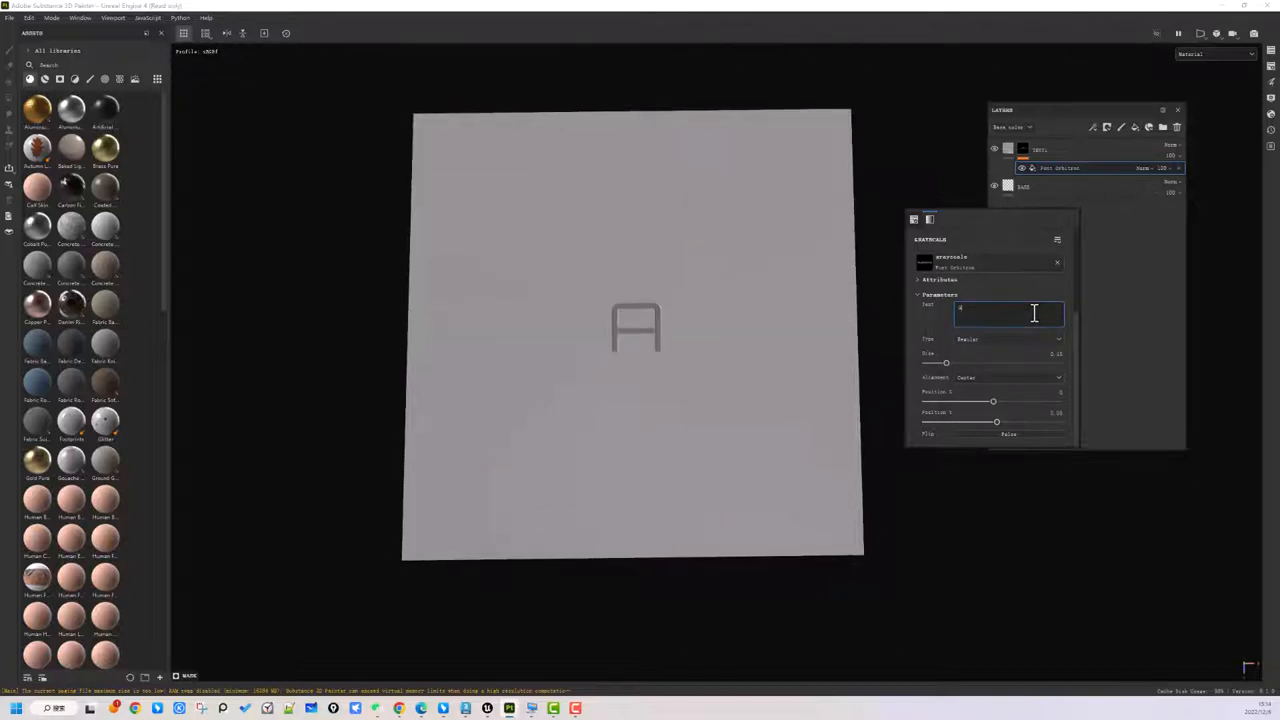
pyautogui.write('ril')
pyautogui.press('BackSpace')
pyautogui.press('BackSpace')
pyautogui.press('BackSpace')
pyautogui.write('ir')
pyautogui.press('BackSpace')
pyautogui.press('BackSpace')
pyautogui.press('BackSpace')
pyautogui.write('AIR')
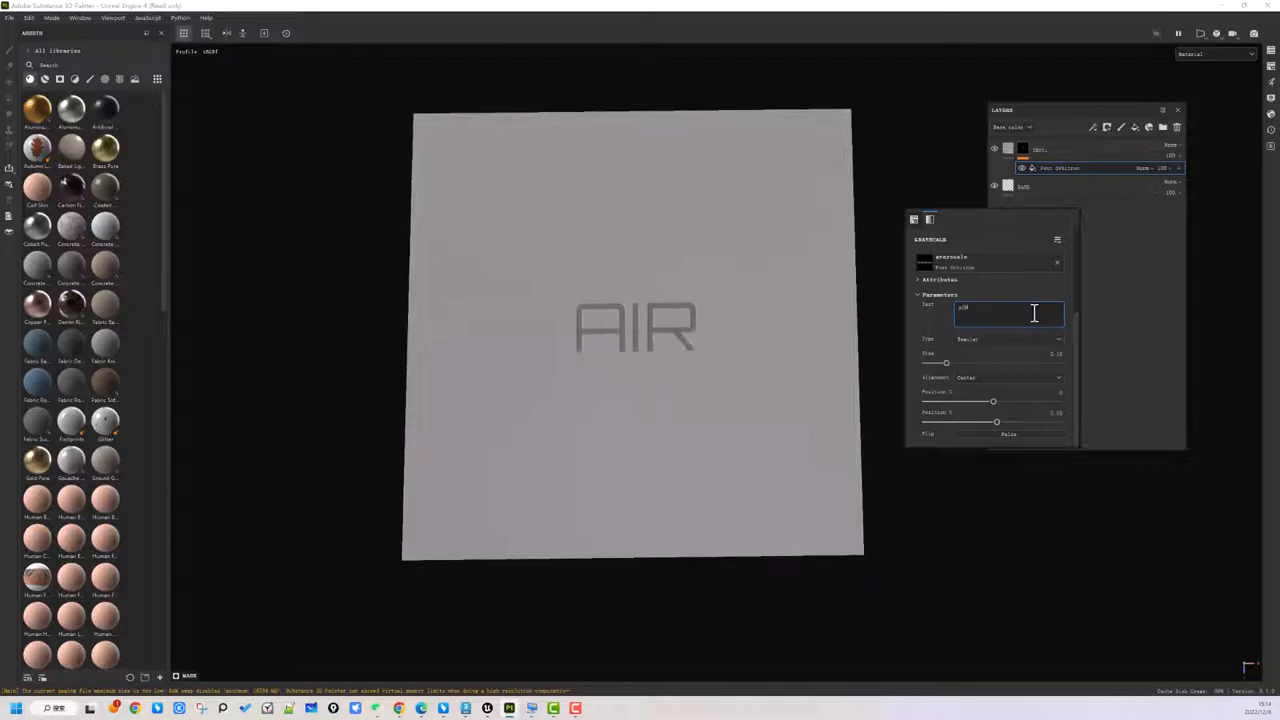
pyautogui.write('LOCK')
# Set the type of the AIRLOCK lettering to Bold
pyautogui.click(989, 340)
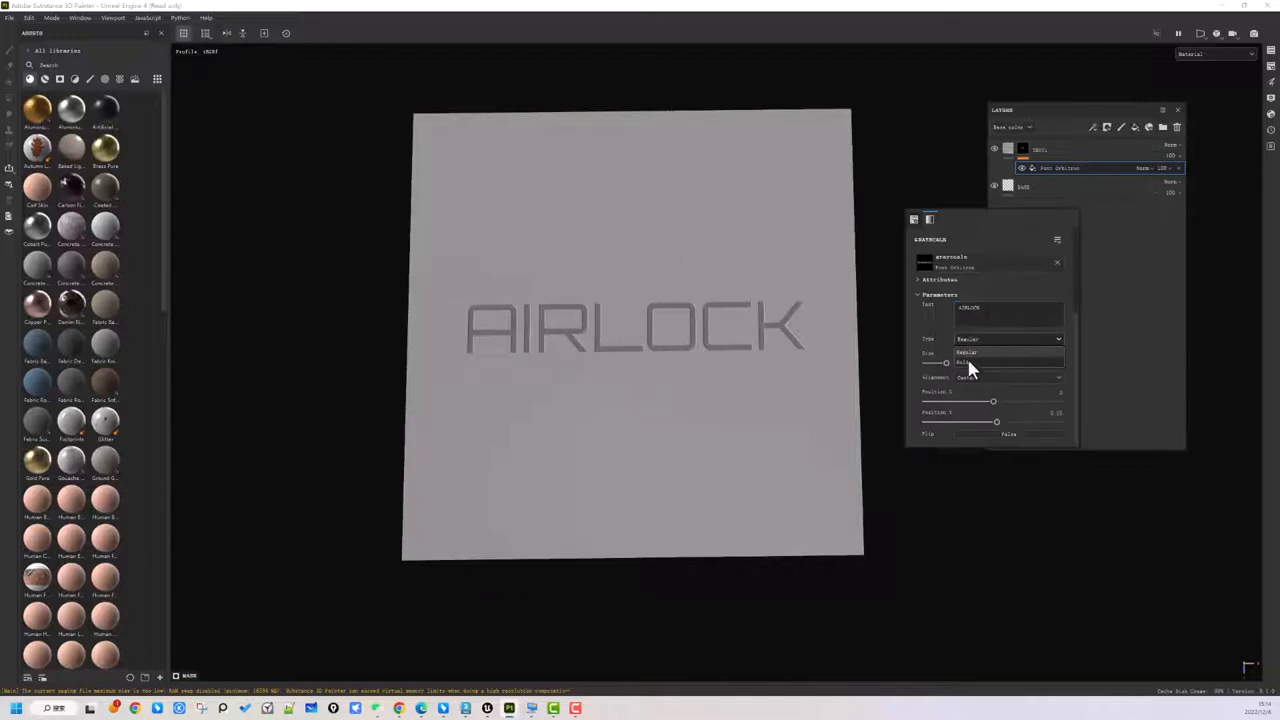
pyautogui.click(966, 362)
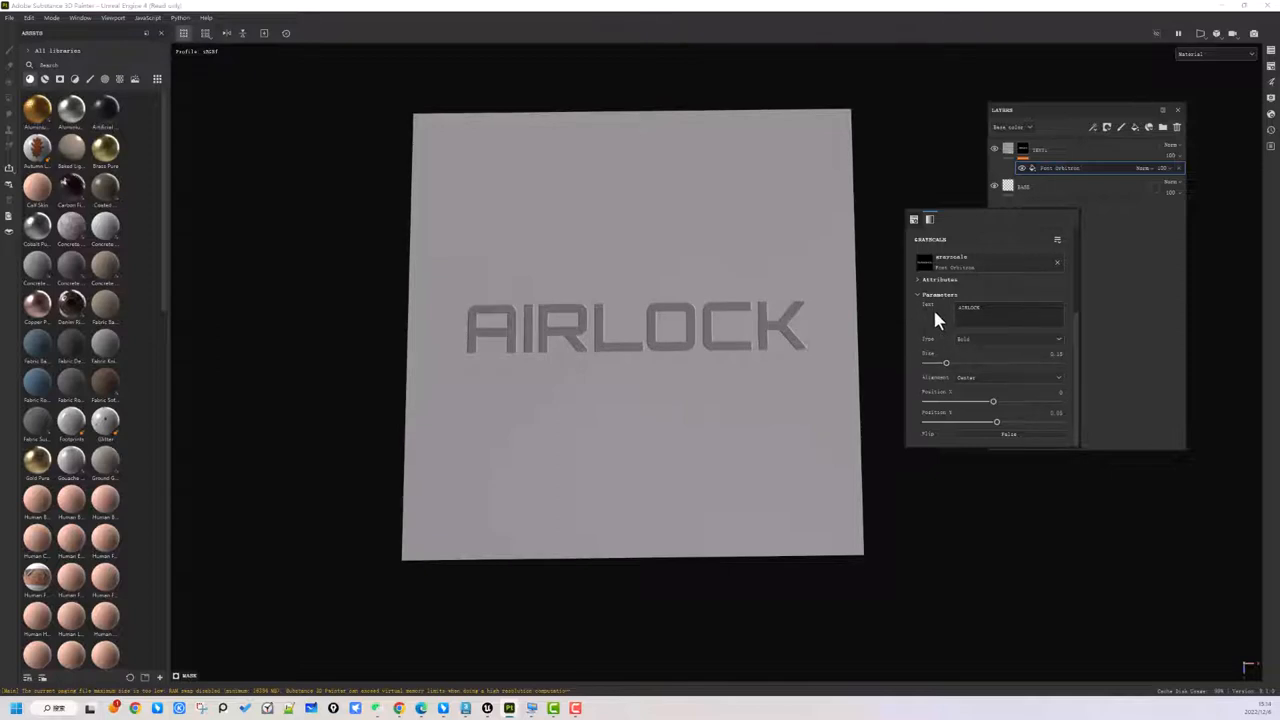
pyautogui.click(880, 350)
pyautogui.keyDown('alt'); pyautogui.moveTo(897, 357); pyautogui.dragTo(870, 374); pyautogui.keyUp('alt')
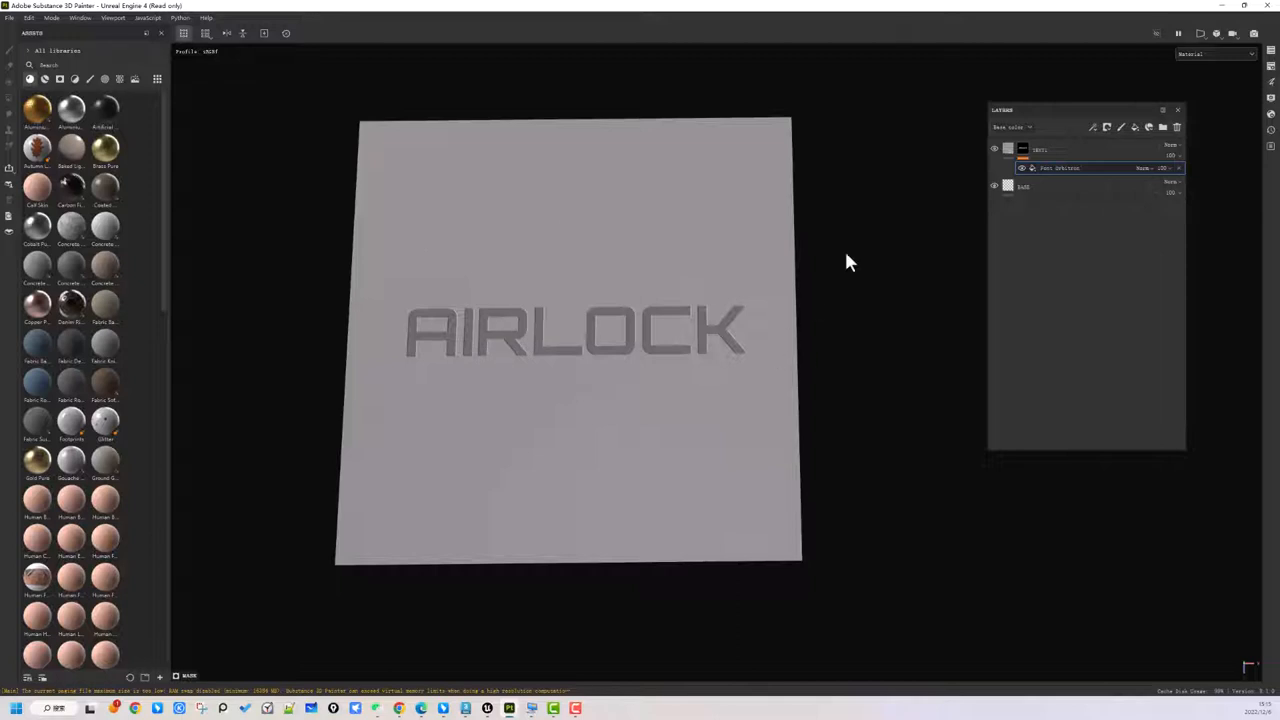
# Change the projection of the Font Orbitron mask fill from UV to planar projection
pyautogui.click(853, 213)
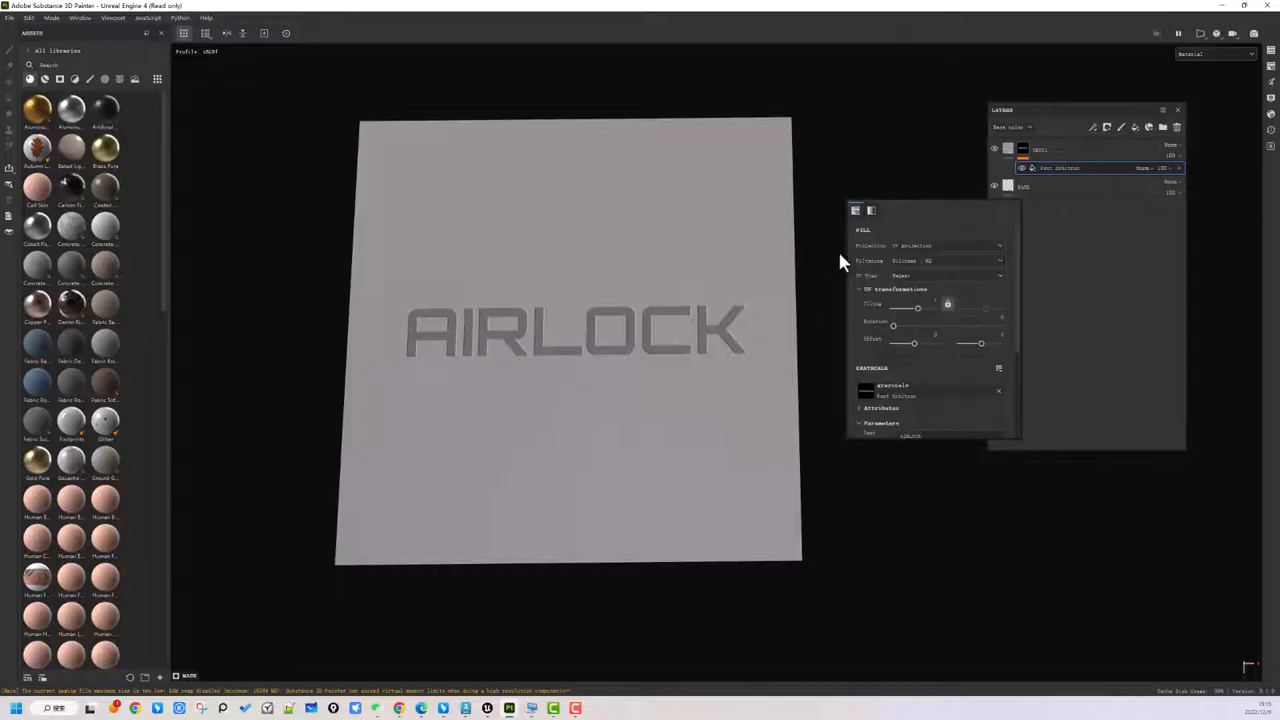
pyautogui.click(912, 246)
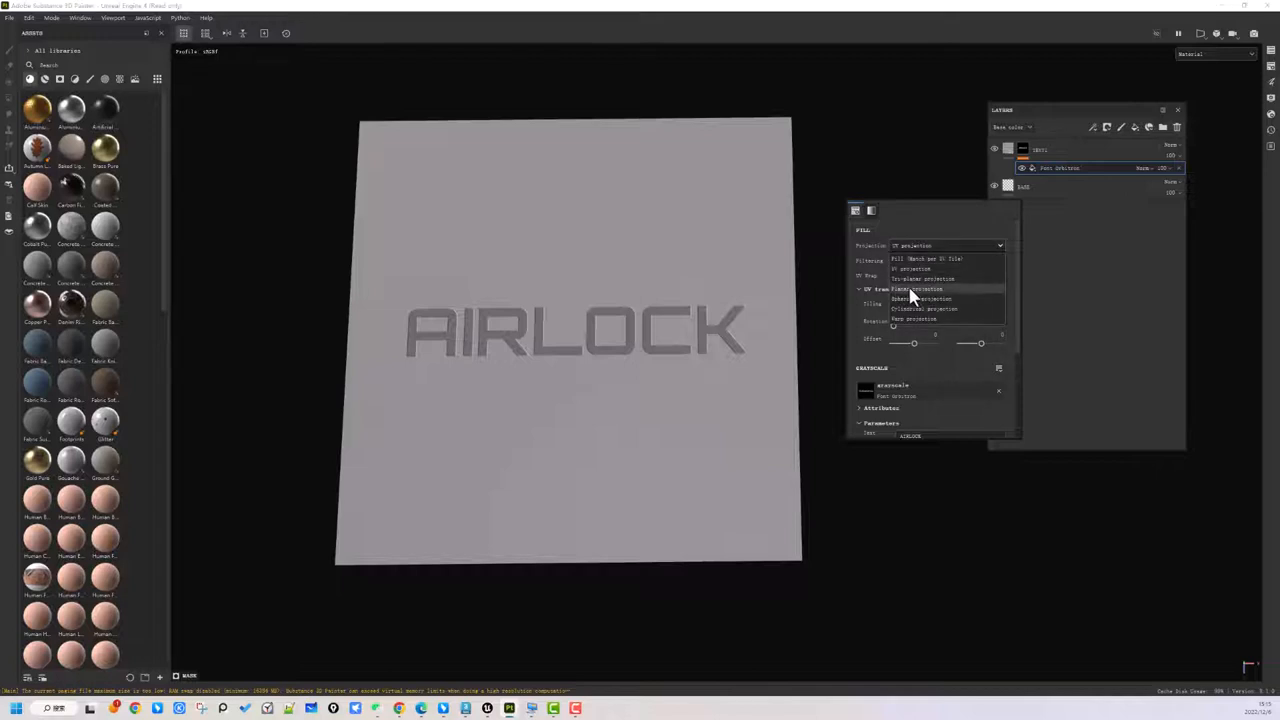
pyautogui.click(912, 290)
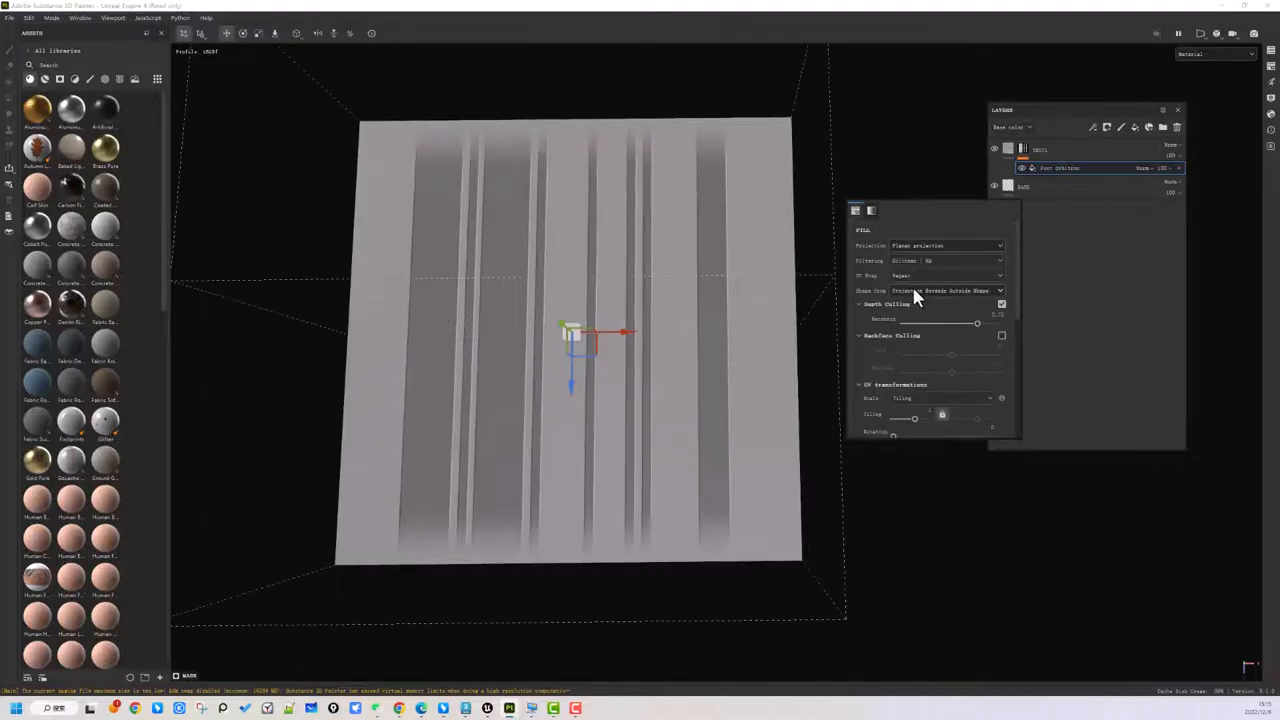
pyautogui.scroll(-3, 867, 420)
pyautogui.click(923, 547)
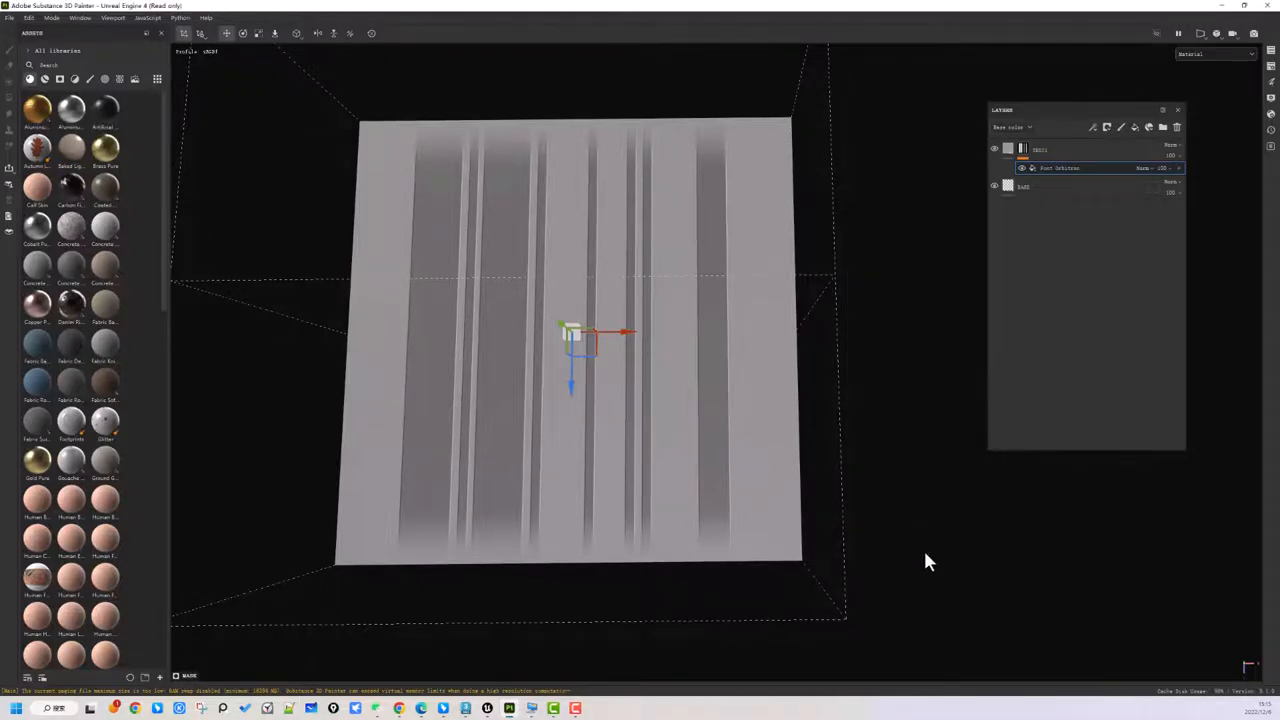
# Rotate the Font Orbitron planar projection about its X axis so the AIRLOCK lettering projects flat onto the plane
pyautogui.keyDown('alt'); pyautogui.moveTo(923, 547); pyautogui.dragTo(1033, 545); pyautogui.keyUp('alt')
pyautogui.press('e')
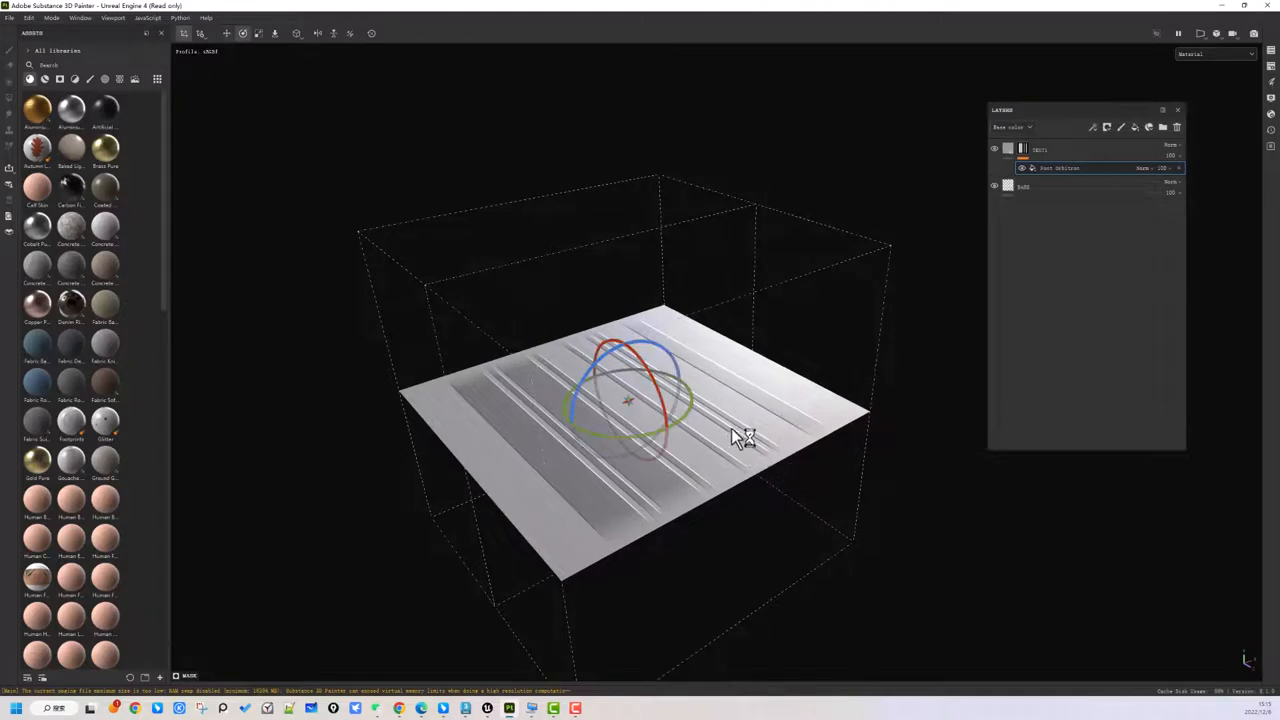
pyautogui.keyDown('alt'); pyautogui.moveTo(889, 545); pyautogui.dragTo(929, 532); pyautogui.keyUp('alt')
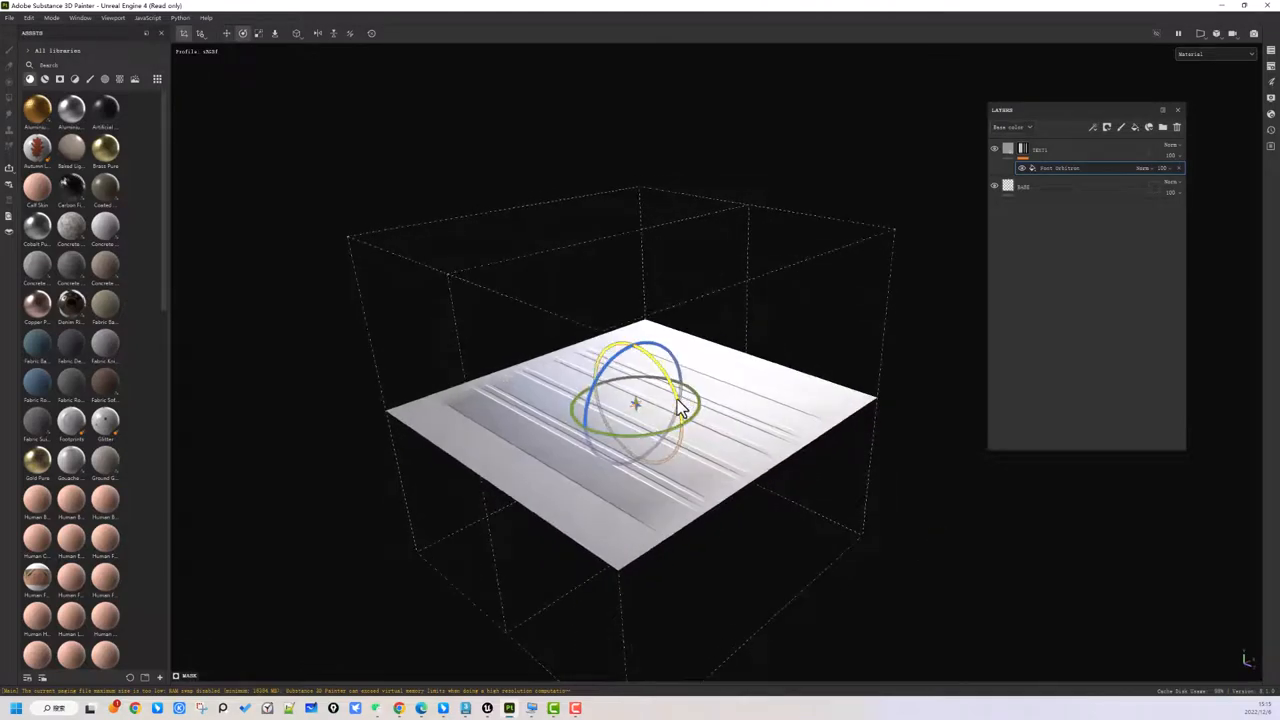
pyautogui.moveTo(676, 402); pyautogui.dragTo(668, 377)
pyautogui.hotkey('ctrl', 'z')
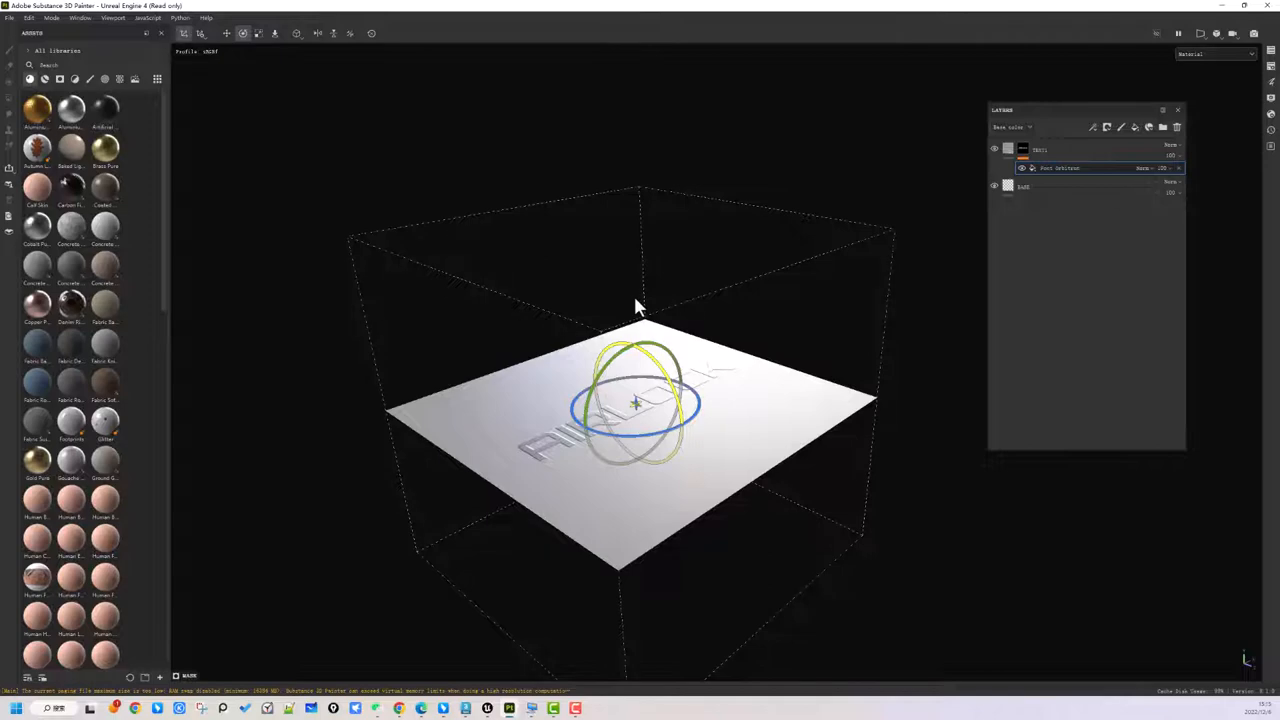
pyautogui.keyDown('alt'); pyautogui.moveTo(680, 320); pyautogui.dragTo(716, 441); pyautogui.keyUp('alt')
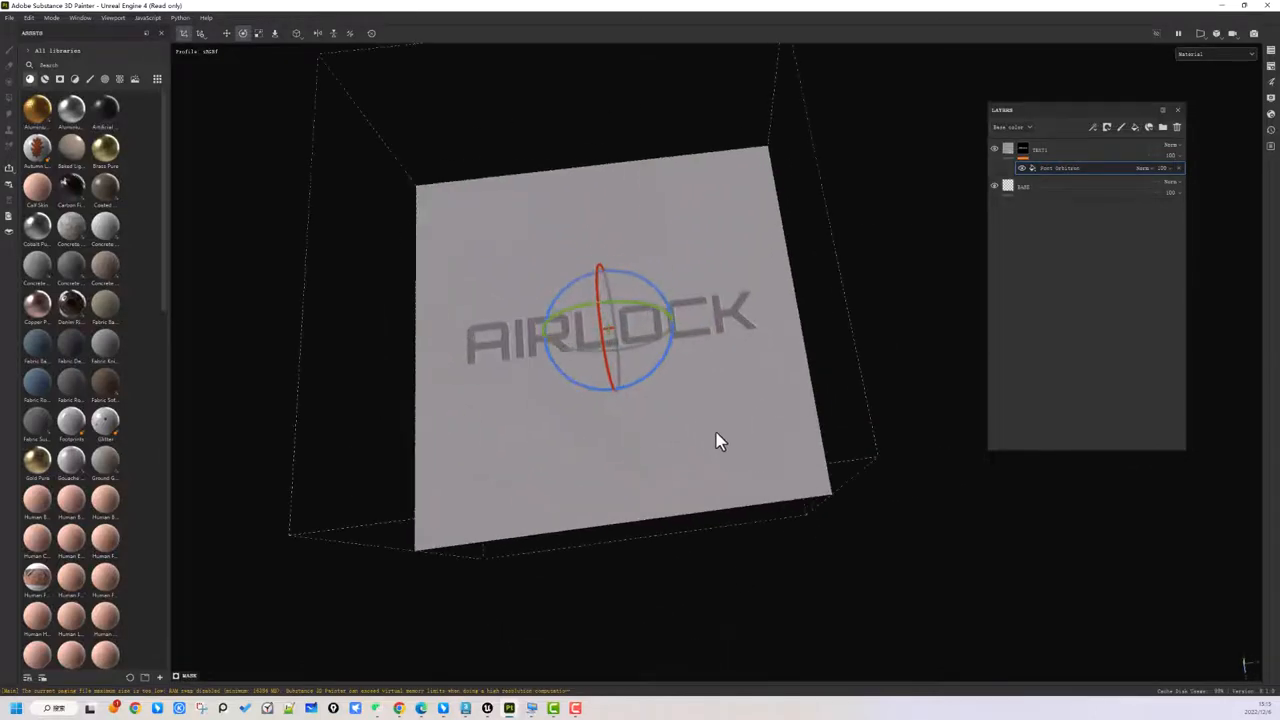
# Set the UV wrap of the Font Orbitron planar projection to None
pyautogui.press('w')
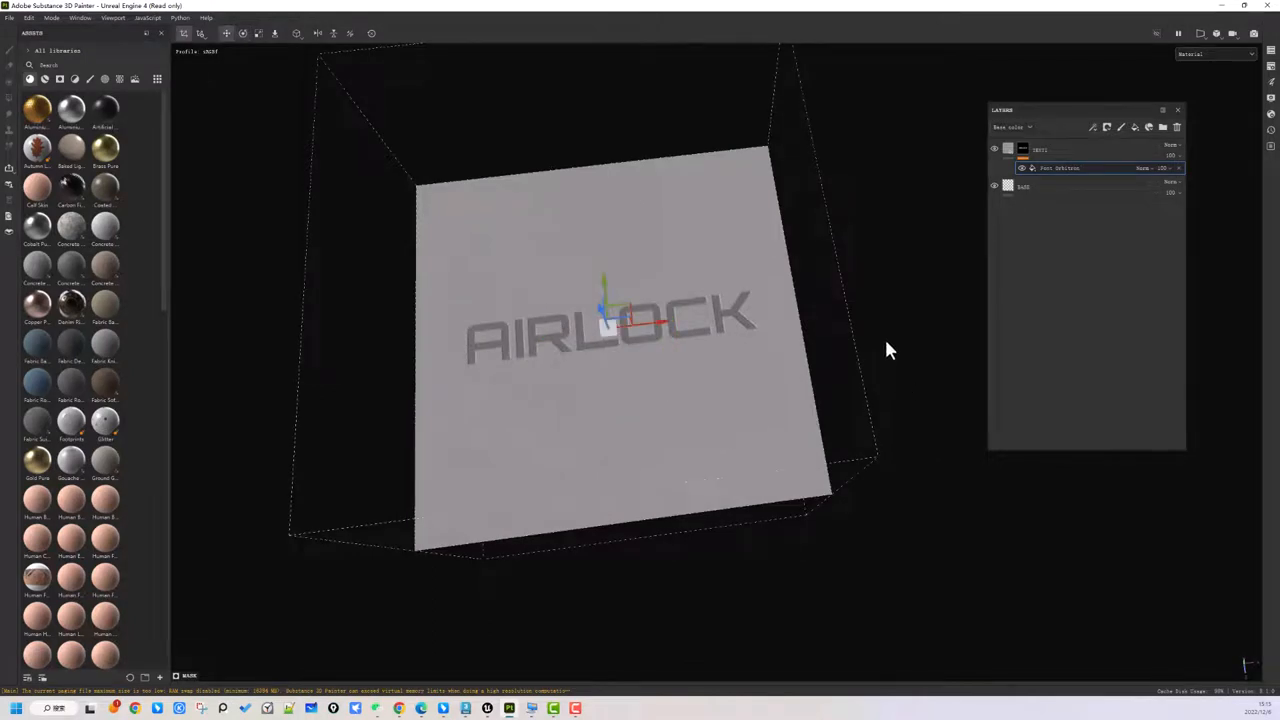
pyautogui.keyDown('alt'); pyautogui.moveTo(885, 341); pyautogui.dragTo(760, 396); pyautogui.keyUp('alt')
pyautogui.moveTo(638, 356)
pyautogui.mouseDown()
pyautogui.moveTo(668, 349)
pyautogui.moveTo(694, 378)
pyautogui.moveTo(652, 321)
pyautogui.moveTo(622, 338)
pyautogui.moveTo(645, 421)
pyautogui.moveTo(594, 154)
pyautogui.moveTo(654, 434)
pyautogui.moveTo(609, 166)
pyautogui.moveTo(660, 470)
pyautogui.moveTo(632, 325)
pyautogui.moveTo(640, 332)
pyautogui.moveTo(293, 340)
pyautogui.moveTo(713, 360)
pyautogui.moveTo(486, 360)
pyautogui.moveTo(700, 362)
pyautogui.moveTo(600, 356)
pyautogui.moveTo(645, 364)
pyautogui.mouseUp()
pyautogui.press('r')
pyautogui.press('w')
pyautogui.rightClick(865, 203)
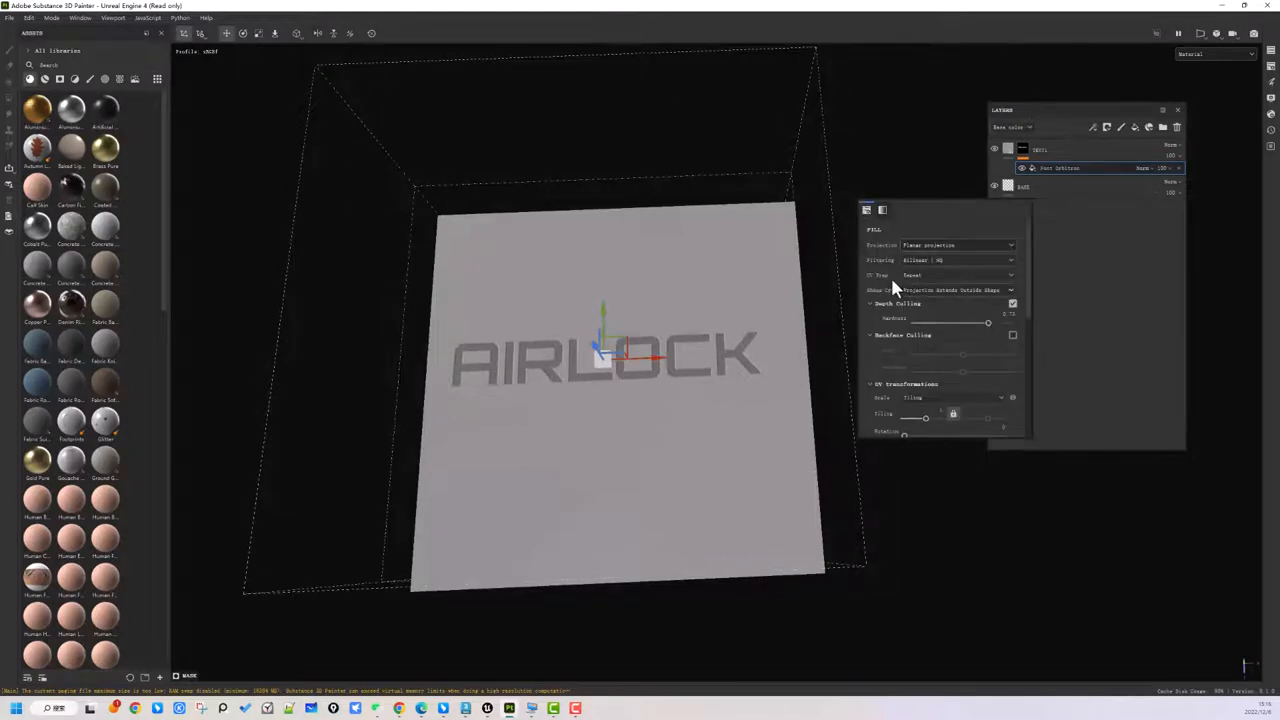
pyautogui.click(933, 276)
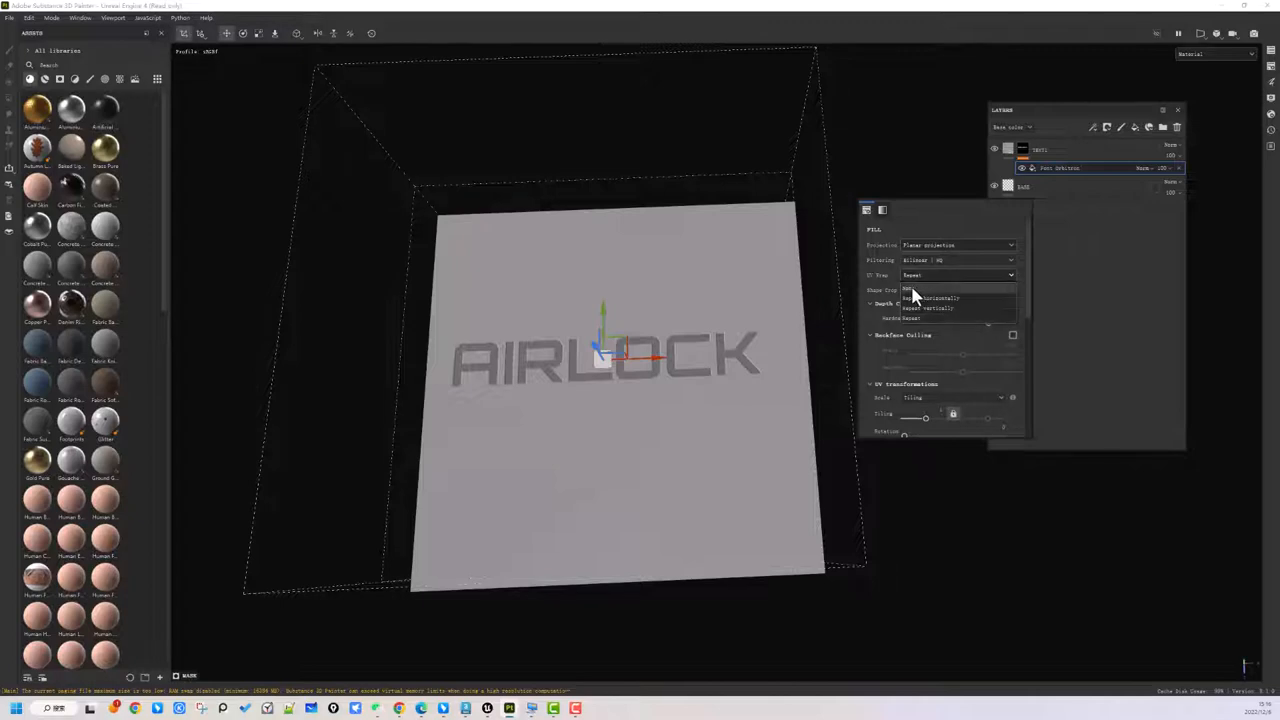
pyautogui.click(912, 292)
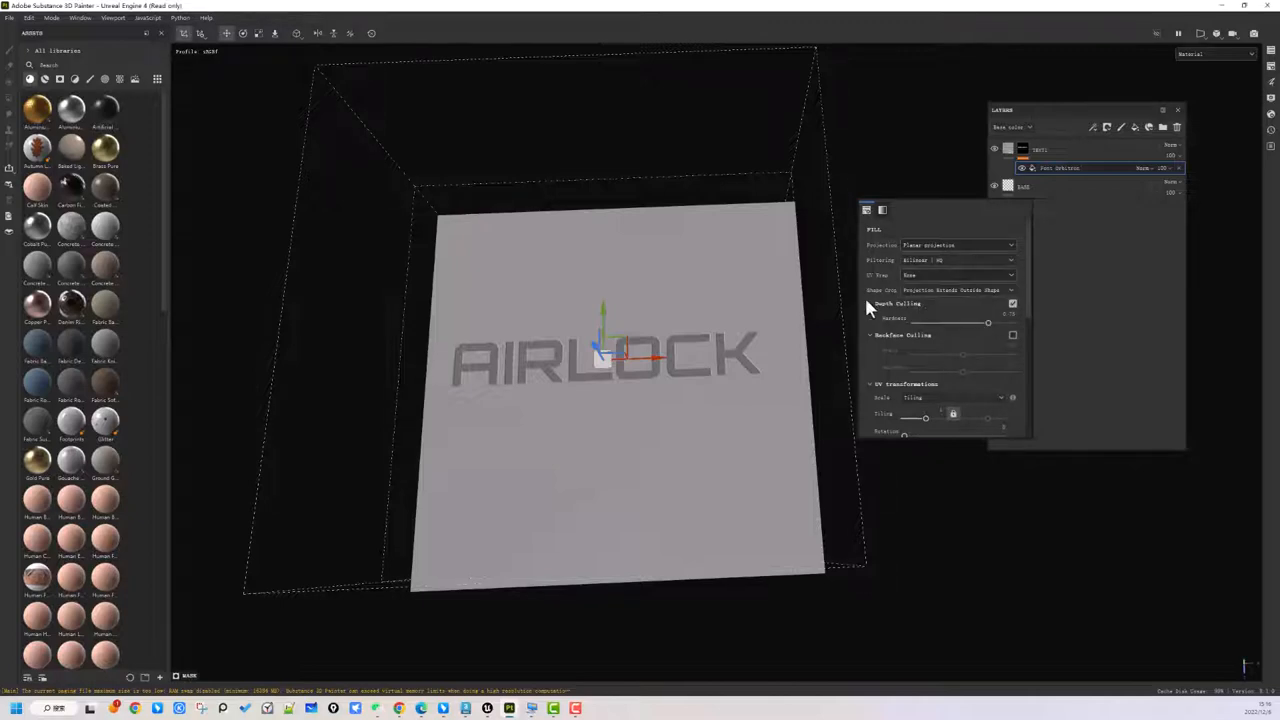
# Shift the AIRLOCK projection toward the plane's left edge and scale it down slightly
pyautogui.moveTo(653, 358); pyautogui.dragTo(660, 386)
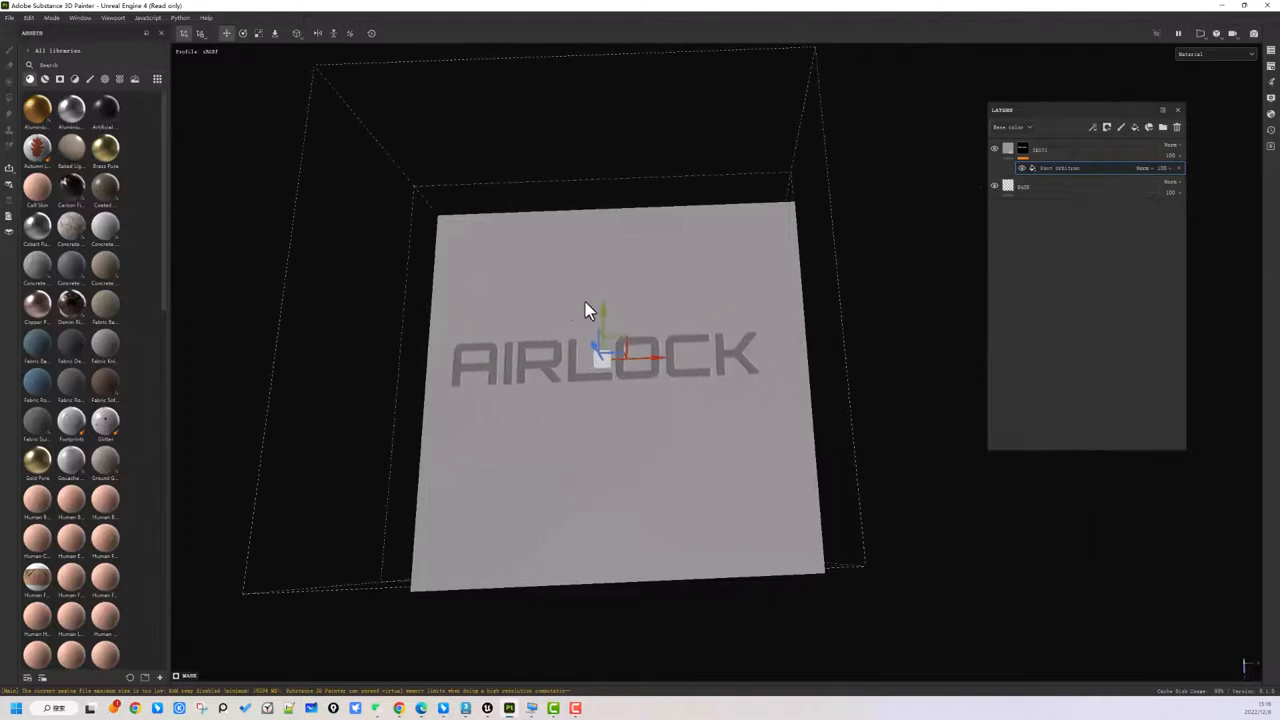
pyautogui.moveTo(603, 313); pyautogui.dragTo(636, 347)
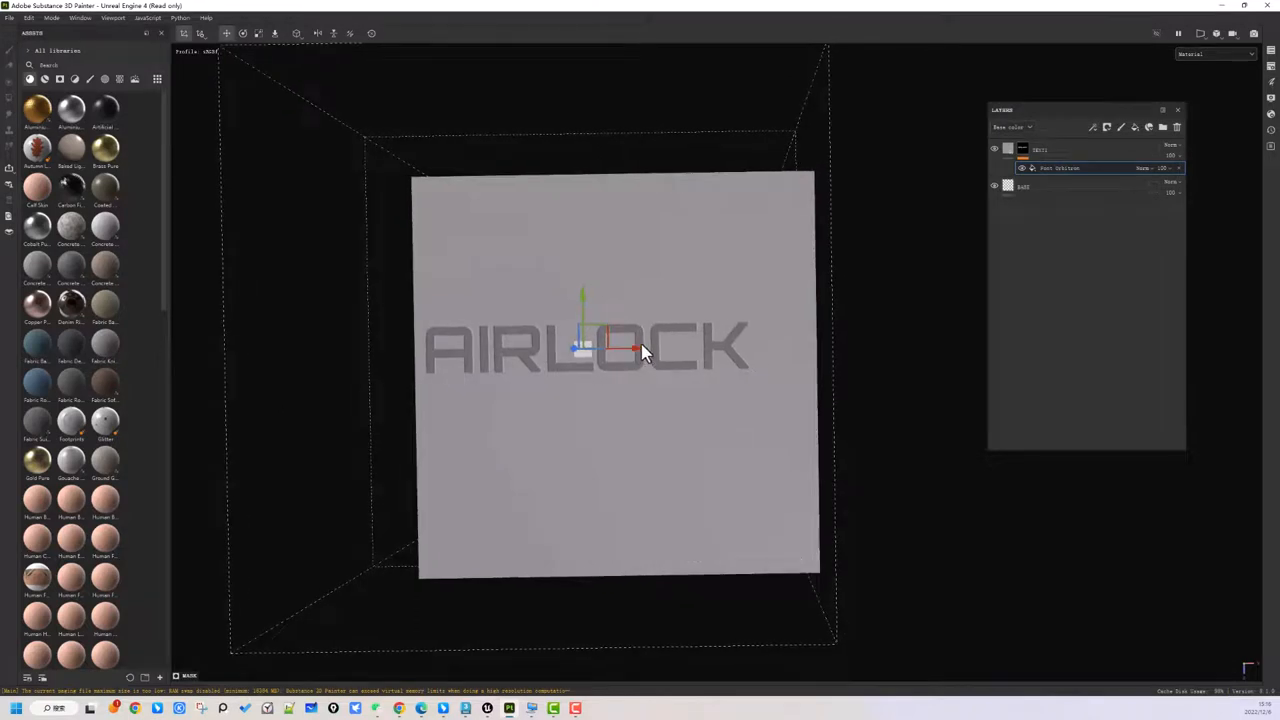
pyautogui.press('r')
pyautogui.moveTo(600, 333)
pyautogui.mouseDown()
pyautogui.moveTo(576, 349)
pyautogui.moveTo(606, 349)
pyautogui.mouseUp()
pyautogui.press('w')
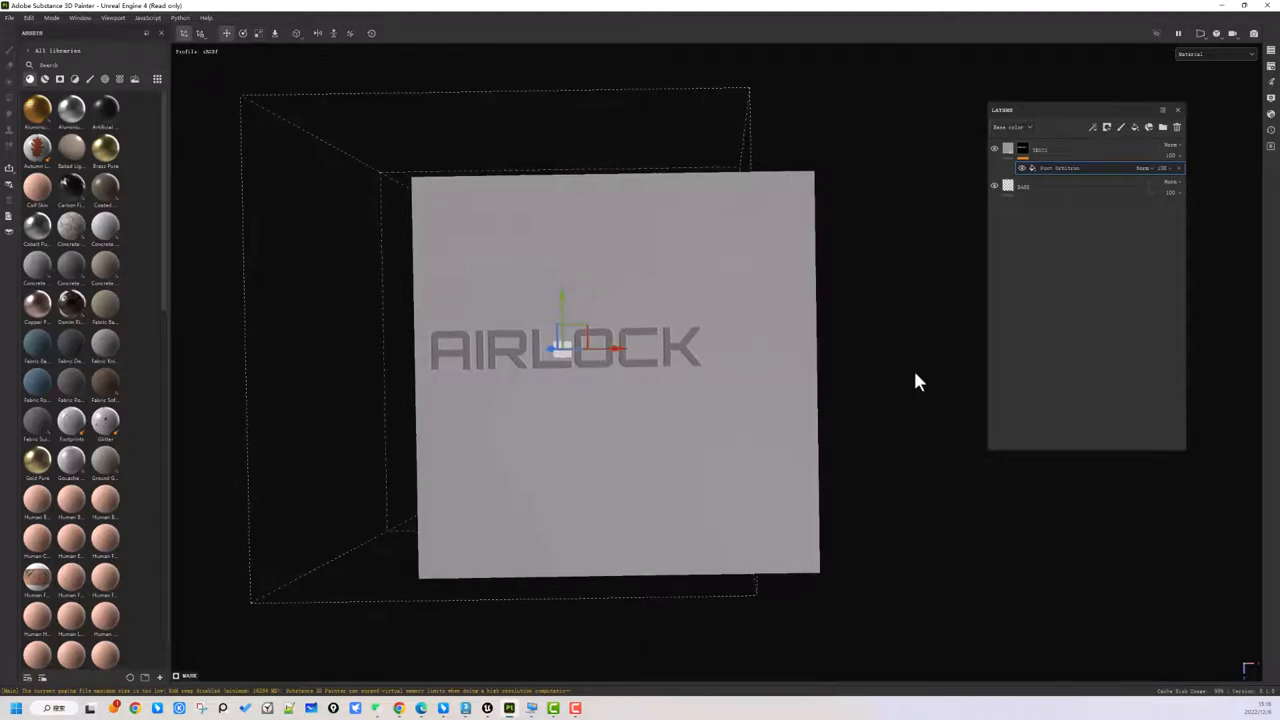
# Add a fill above Font Orbitron in the layer's mask and assign it the Grunge Dirt Scratched grayscale resource
pyautogui.keyDown('alt'); pyautogui.moveTo(914, 380); pyautogui.dragTo(797, 408); pyautogui.keyUp('alt')
pyautogui.scroll(2, 485, 365)
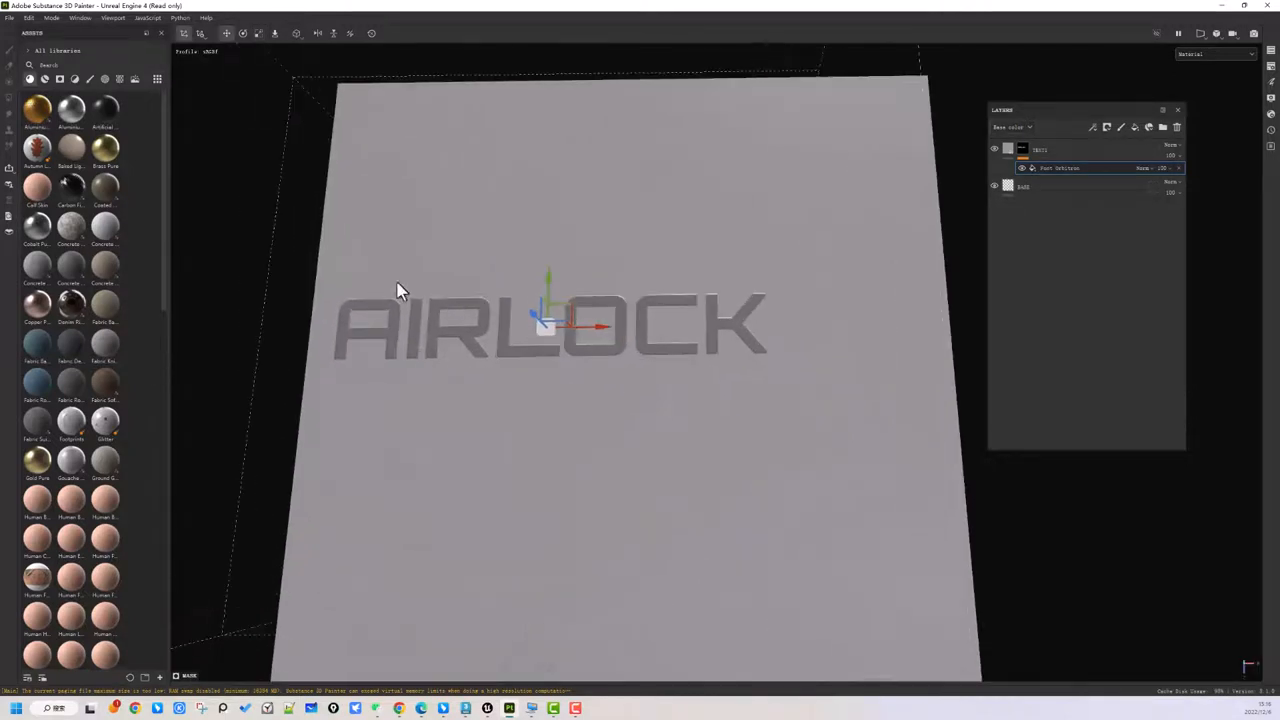
pyautogui.rightClick(1052, 164)
pyautogui.click(1039, 205)
pyautogui.rightClick(1048, 164)
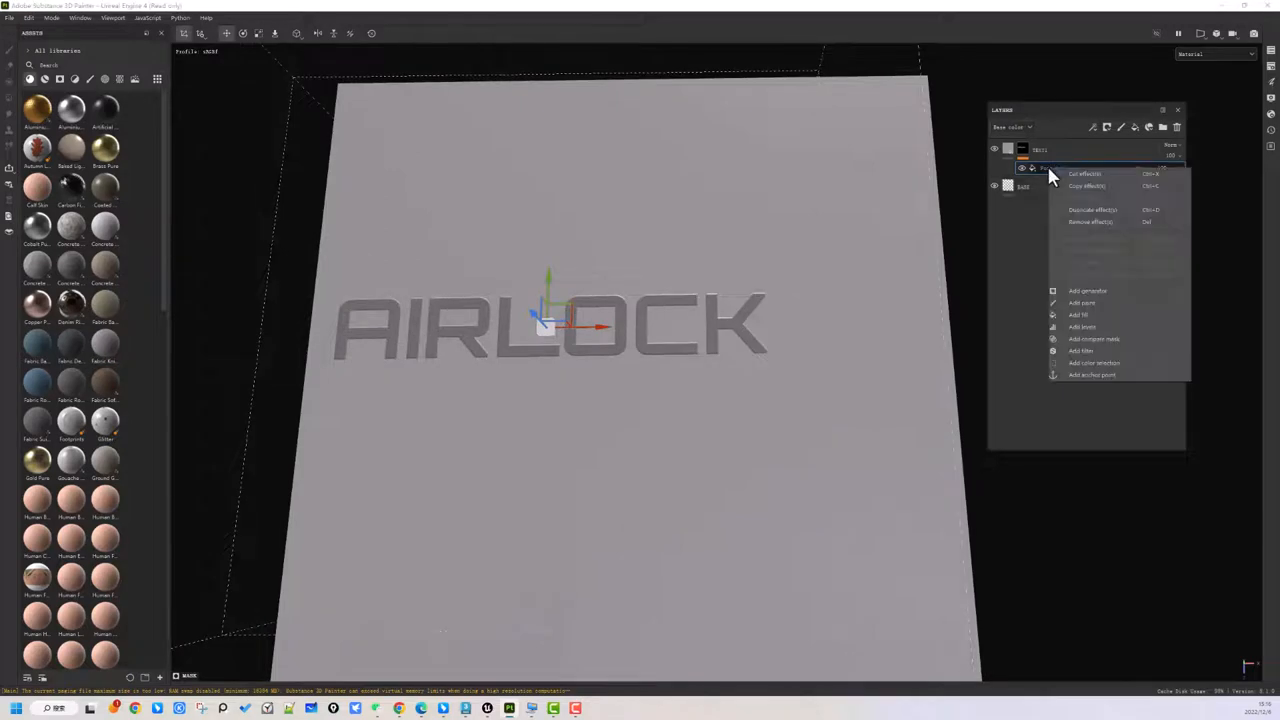
pyautogui.click(1081, 318)
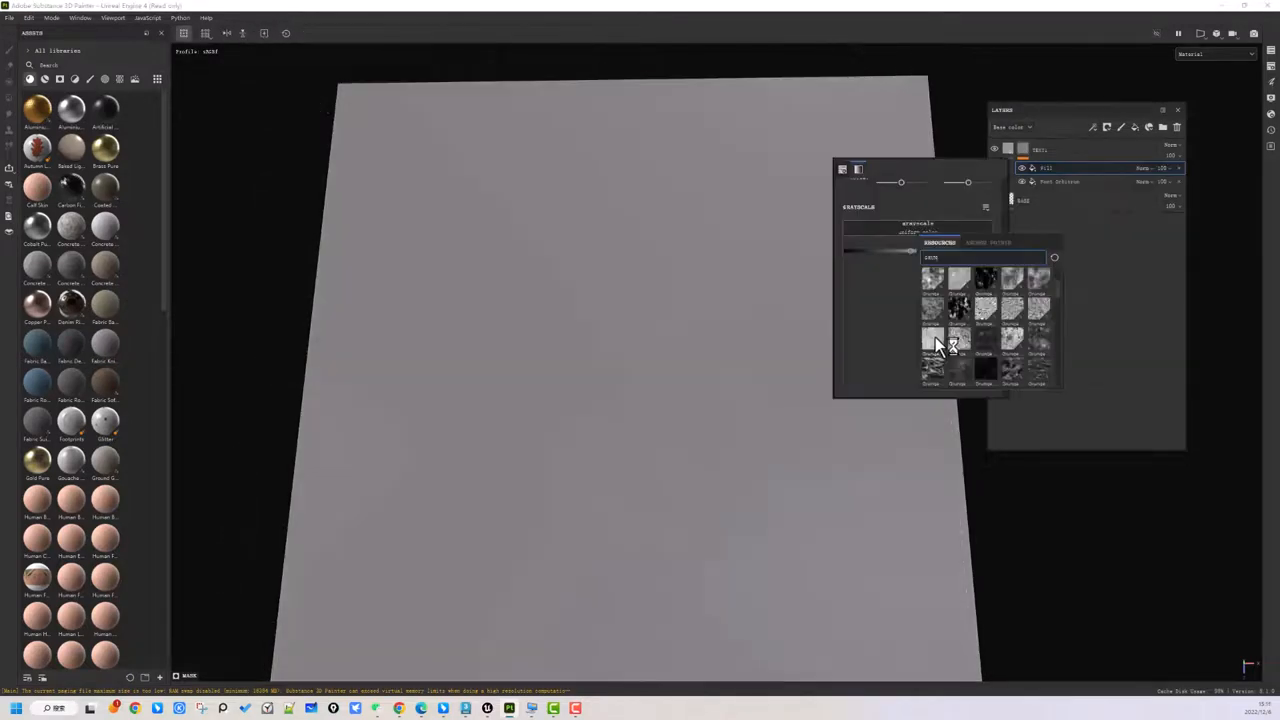
pyautogui.click(1012, 343)
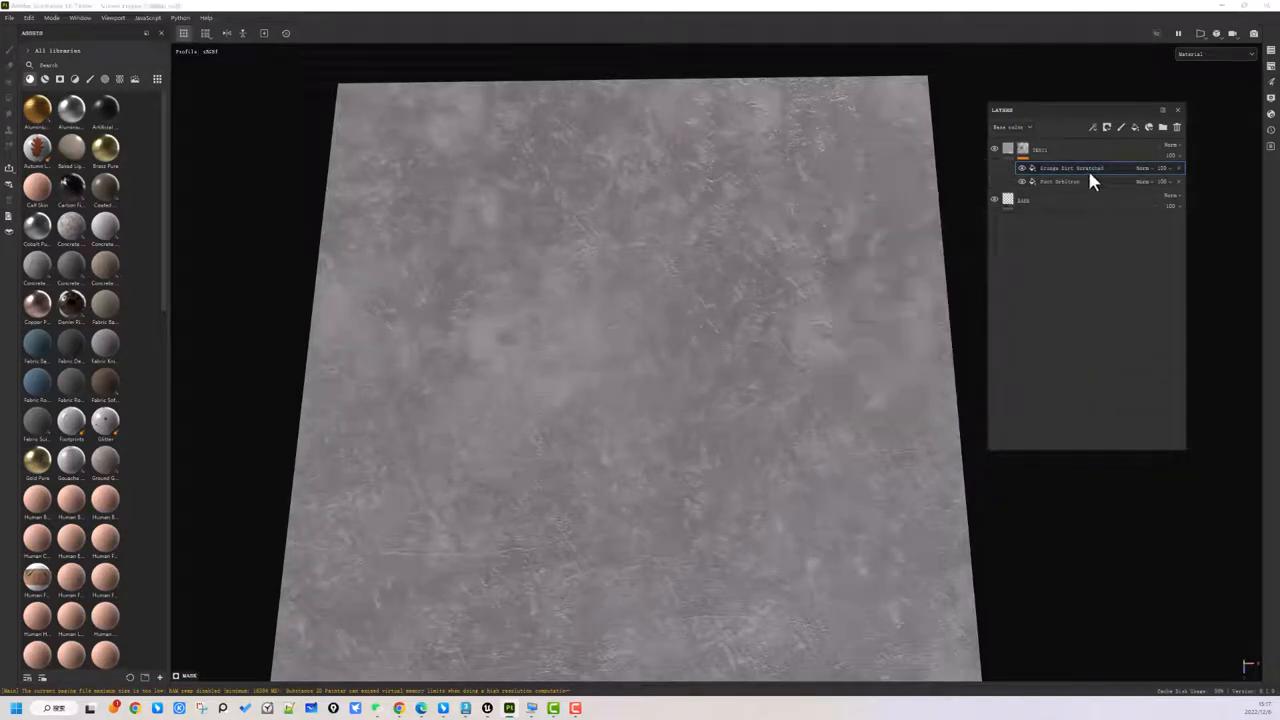
# Set the blend mode of the Grunge Dirt Scratched mask fill to Subtract and inspect the worn lettering
pyautogui.click(1145, 168)
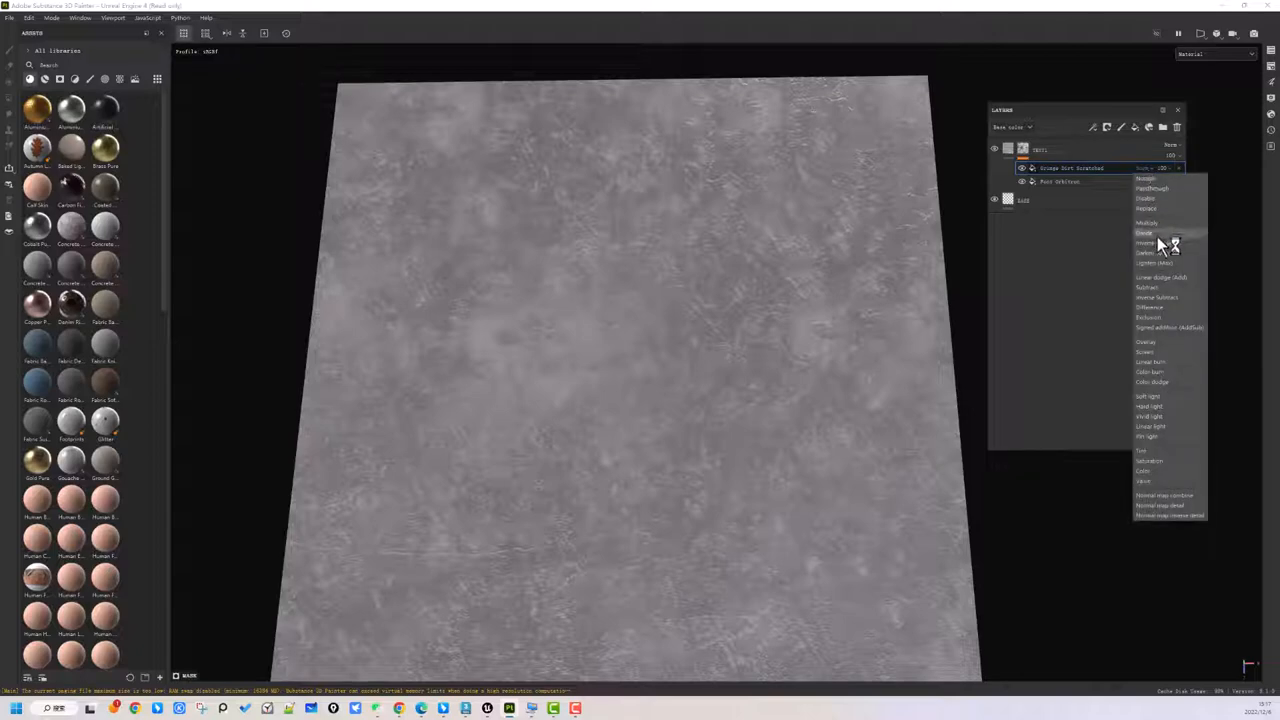
pyautogui.click(1149, 287)
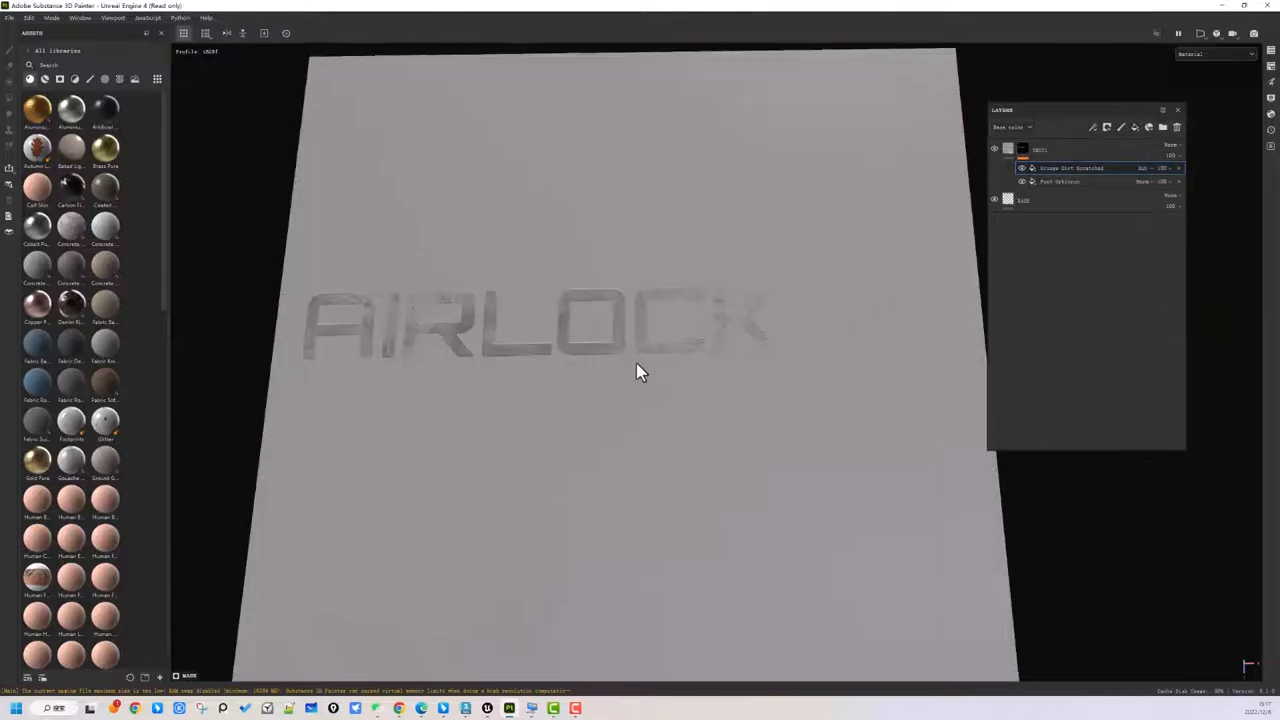
pyautogui.scroll(5, 637, 364)
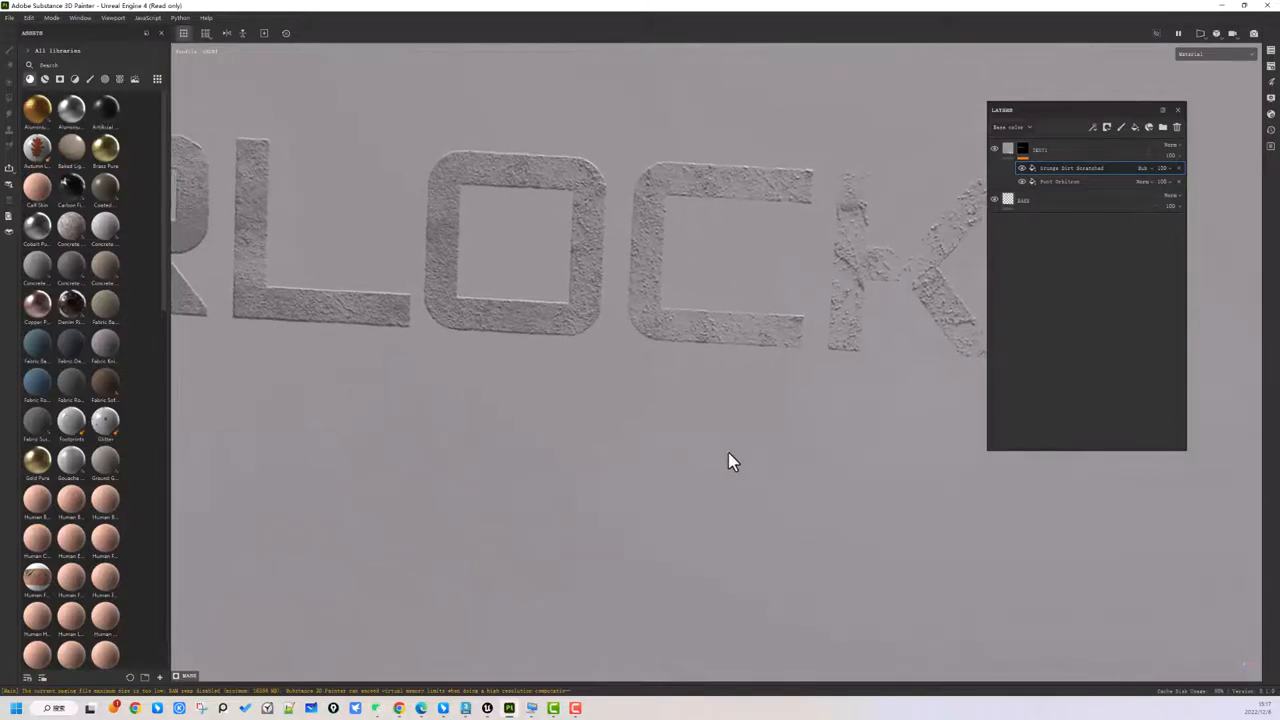
pyautogui.keyDown('alt'); pyautogui.moveTo(728, 455); pyautogui.dragTo(846, 291); pyautogui.keyUp('alt')
pyautogui.scroll(-3, 765, 416)
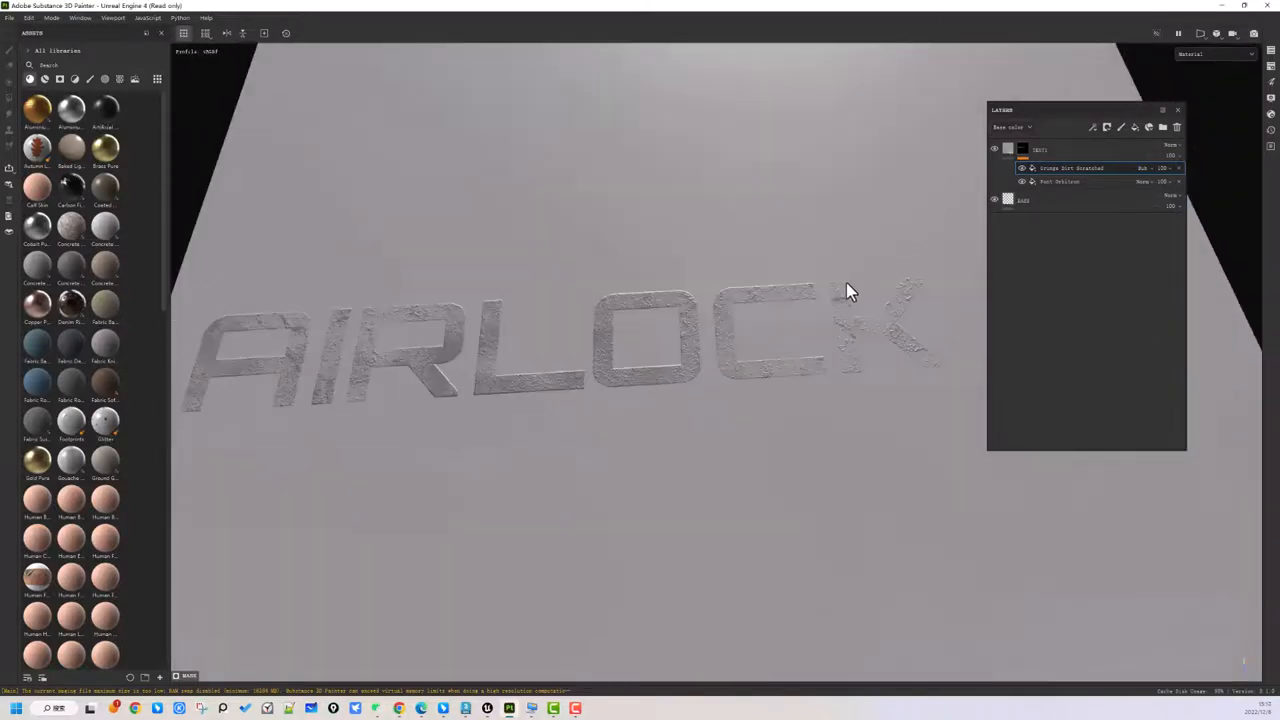
# Set the Grunge Dirt Scratched balance to 0.27, raise its contrast slightly and adjust its UV tiling
pyautogui.rightClick(813, 219)
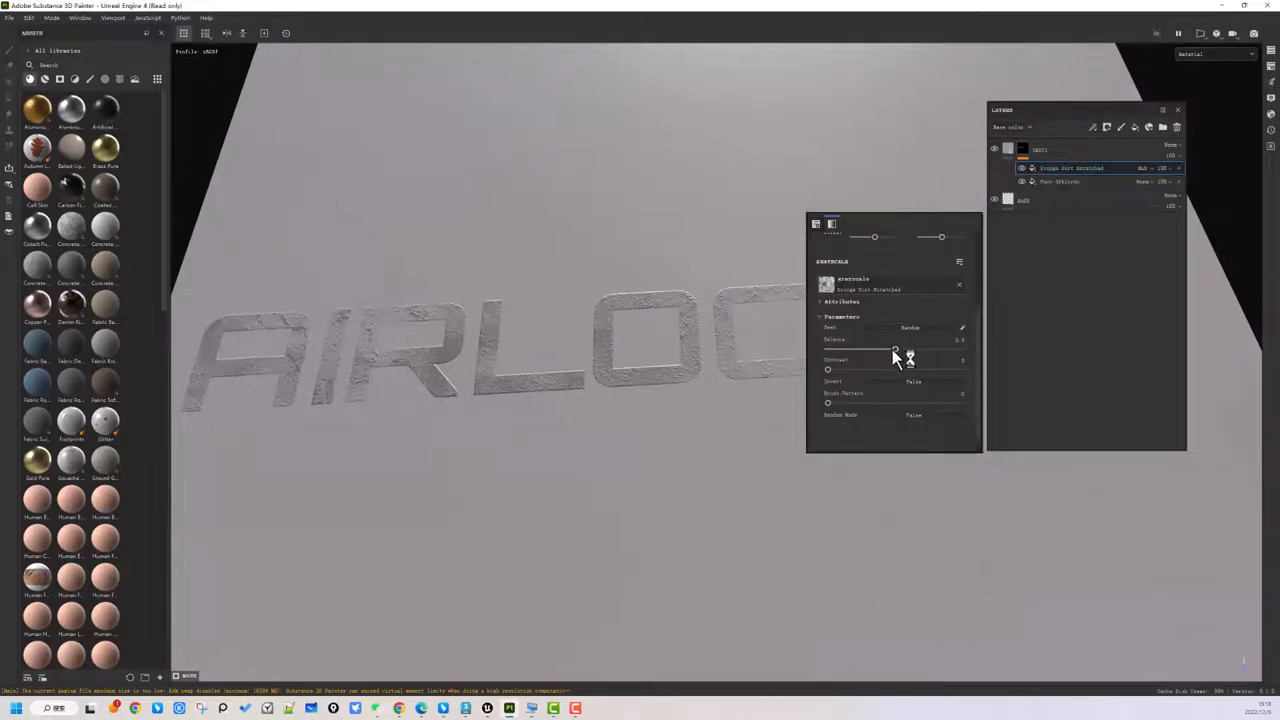
pyautogui.moveTo(893, 350); pyautogui.dragTo(848, 368)
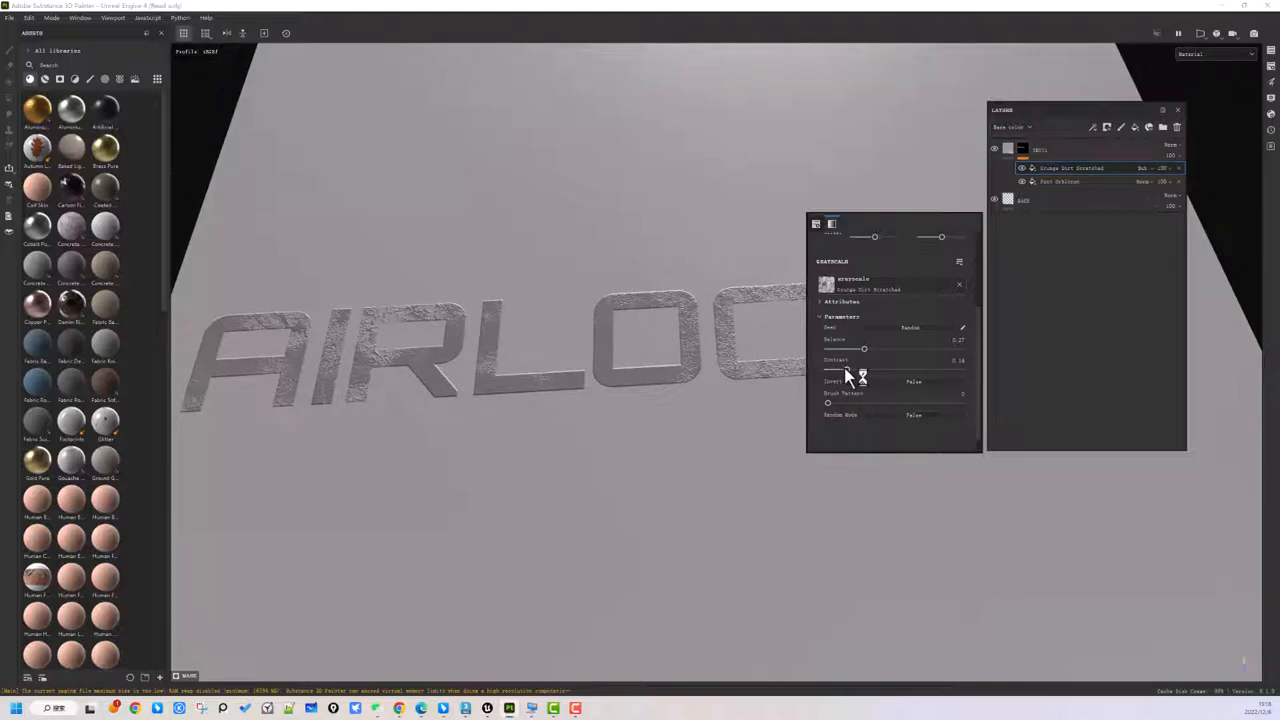
pyautogui.scroll(3, 900, 370)
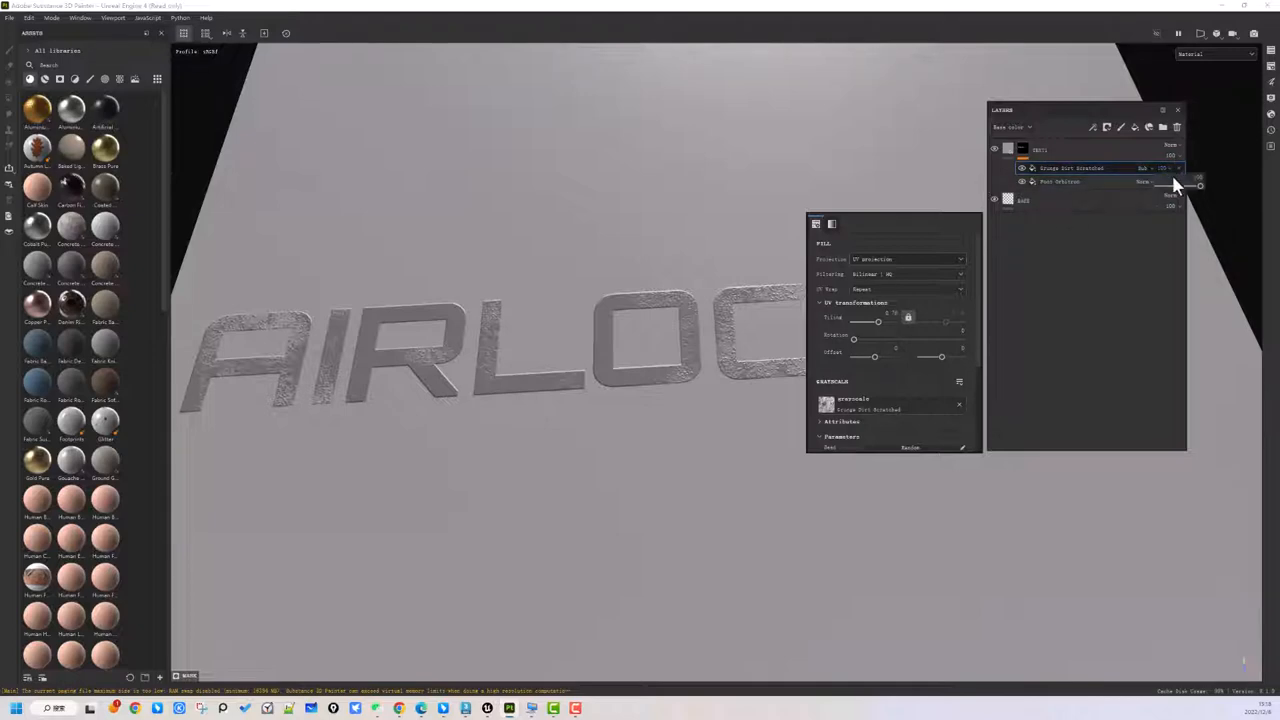
# Lower the opacity of the Grunge Dirt Scratched mask fill to roughly half and check the wear on the letters
pyautogui.moveTo(1197, 184)
pyautogui.mouseDown()
pyautogui.moveTo(1165, 184)
pyautogui.moveTo(1183, 186)
pyautogui.mouseUp()
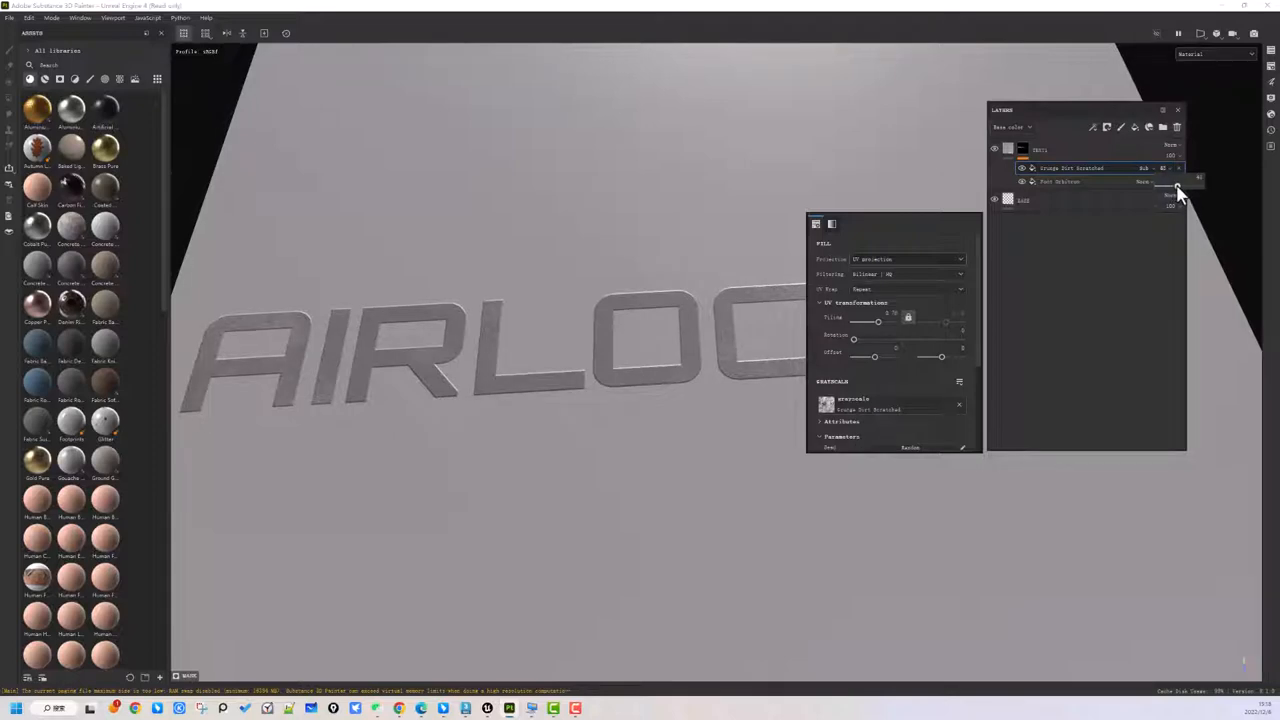
pyautogui.scroll(5, 727, 392)
pyautogui.scroll(-10, 732, 423)
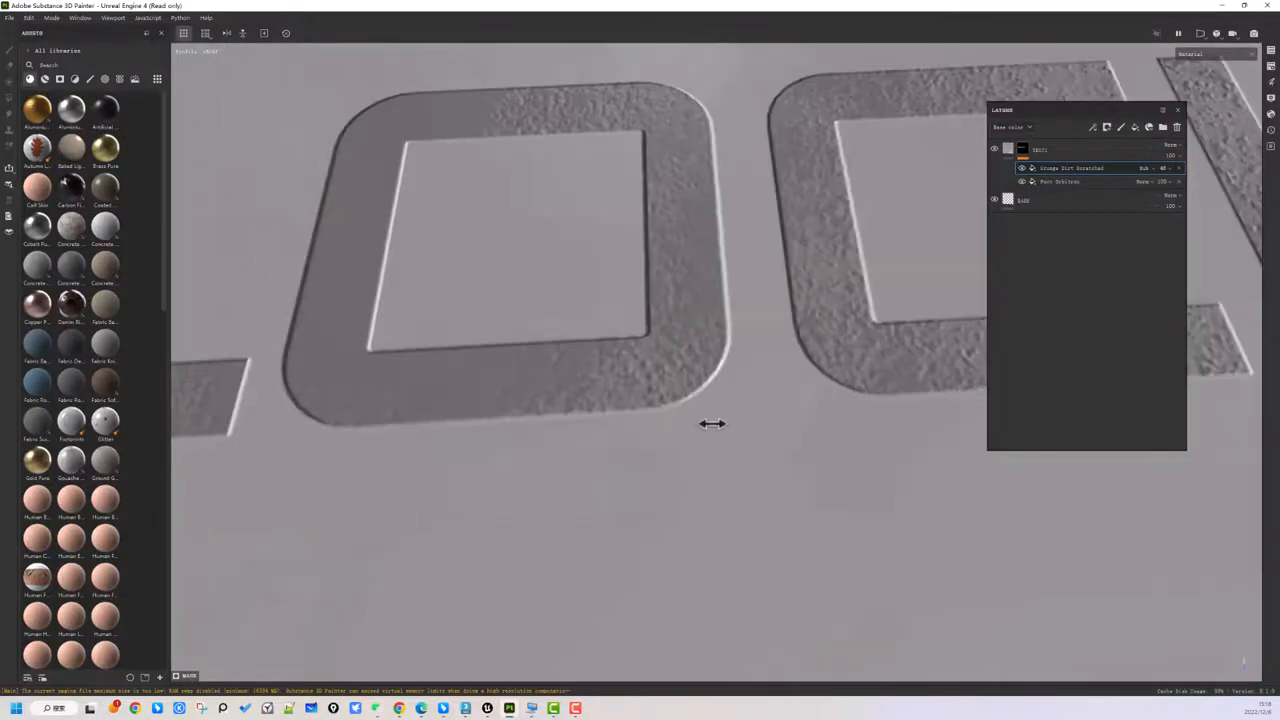
pyautogui.keyDown('alt'); pyautogui.moveTo(735, 420); pyautogui.dragTo(726, 455); pyautogui.keyUp('alt')
# Duplicate the TEXT1 layer and move the copy's Font Orbitron projection along X to the right of AIRLOCK
pyautogui.click(1070, 151)
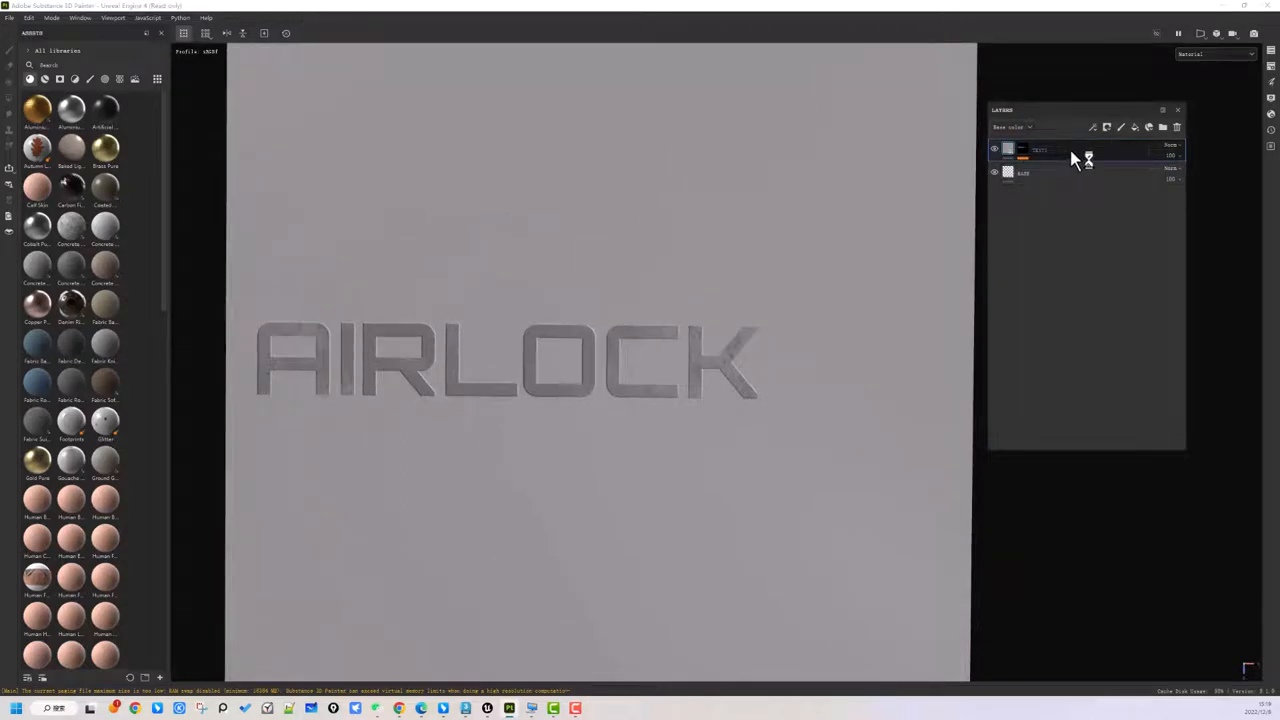
pyautogui.hotkey('ctrl', 'd')
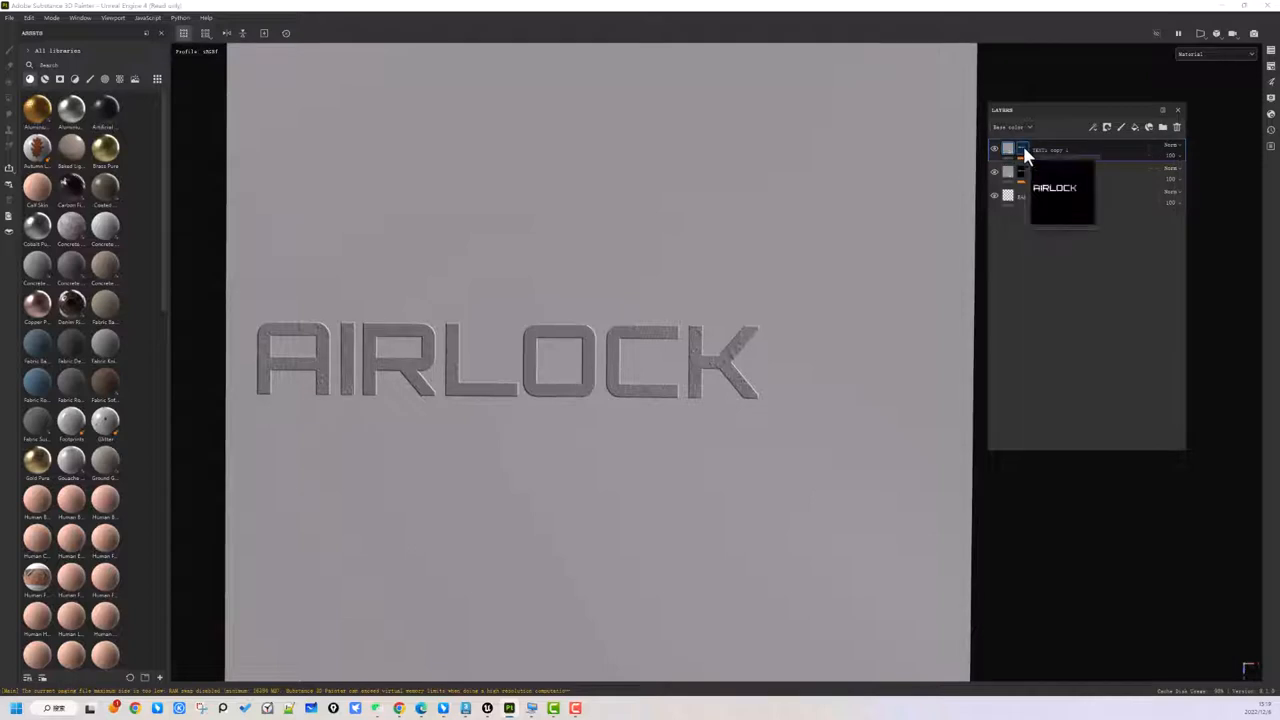
pyautogui.click(1022, 148)
pyautogui.click(1060, 182)
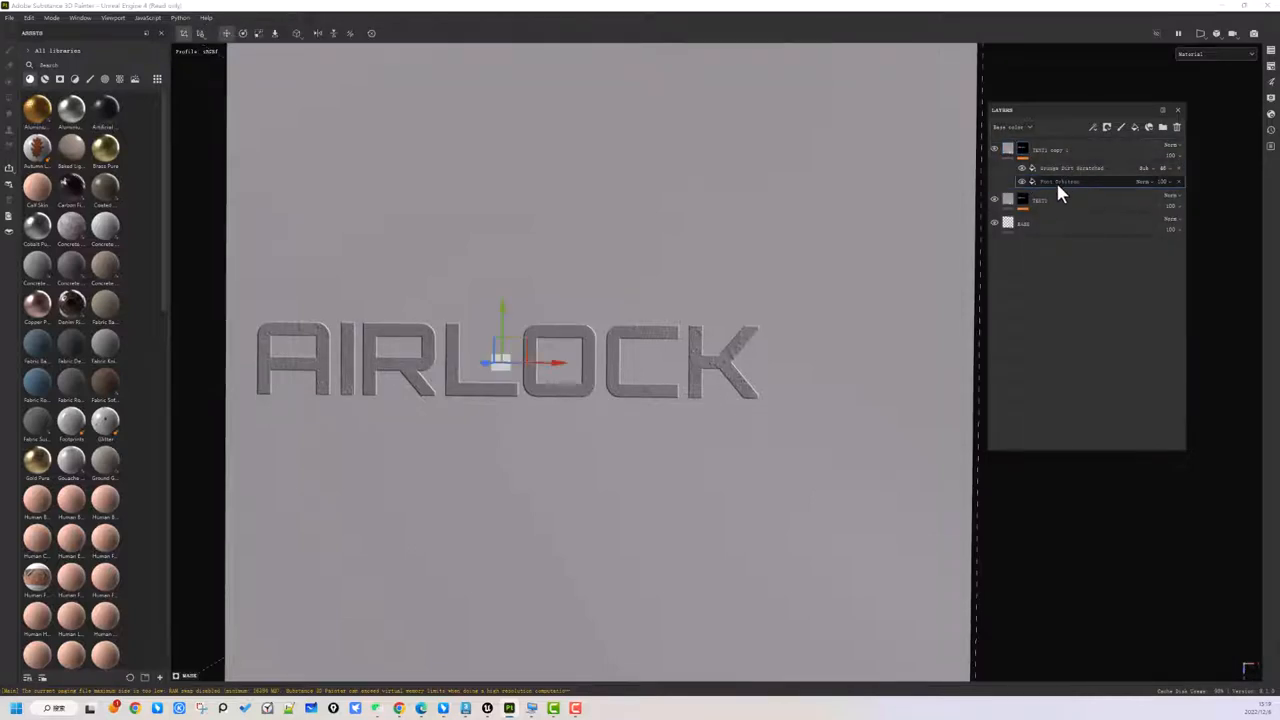
pyautogui.moveTo(541, 363); pyautogui.dragTo(1047, 355)
# Replace the text of the duplicated layer's Font Orbitron fill with 25
pyautogui.rightClick(797, 300)
pyautogui.scroll(-5, 790, 308)
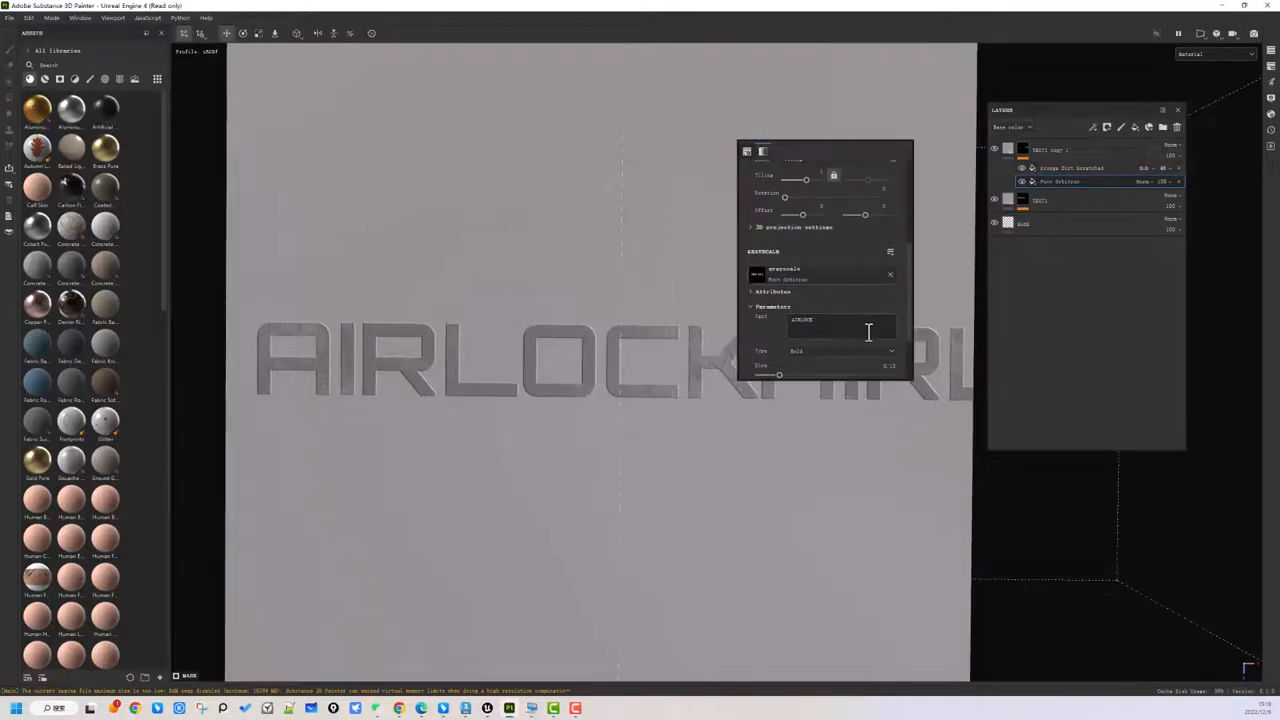
pyautogui.moveTo(856, 330); pyautogui.dragTo(746, 305)
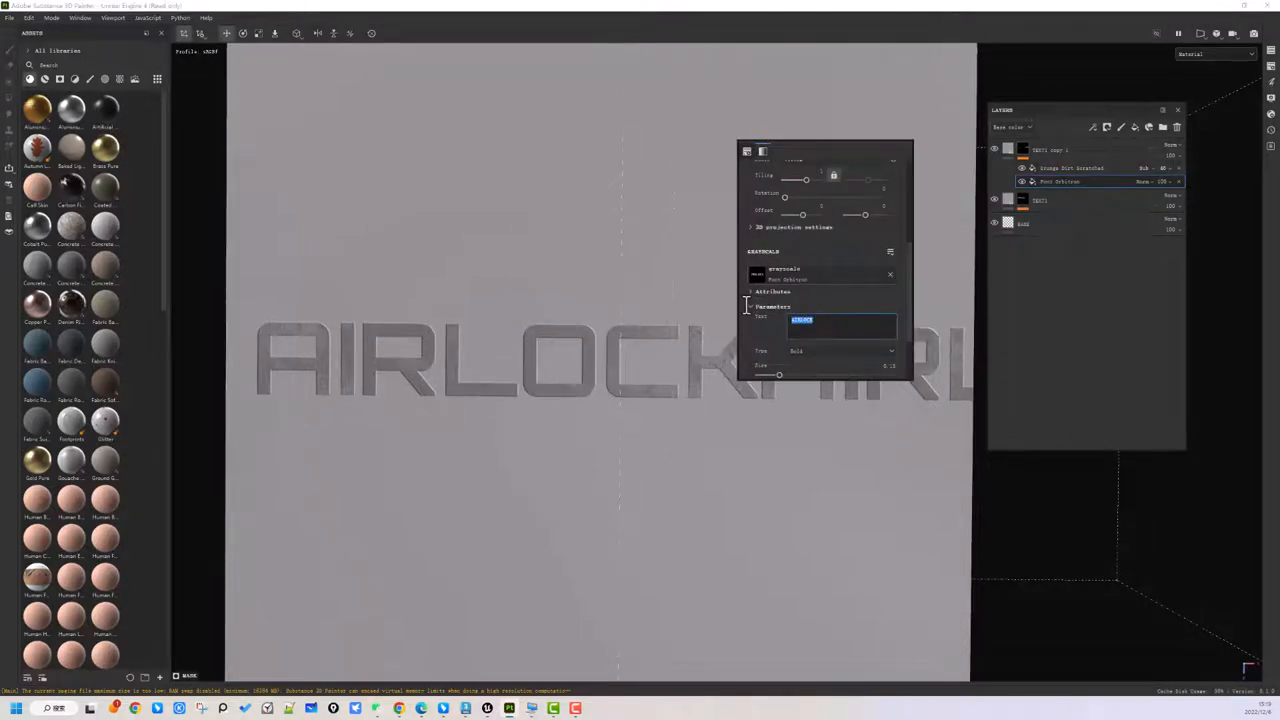
pyautogui.write('2B')
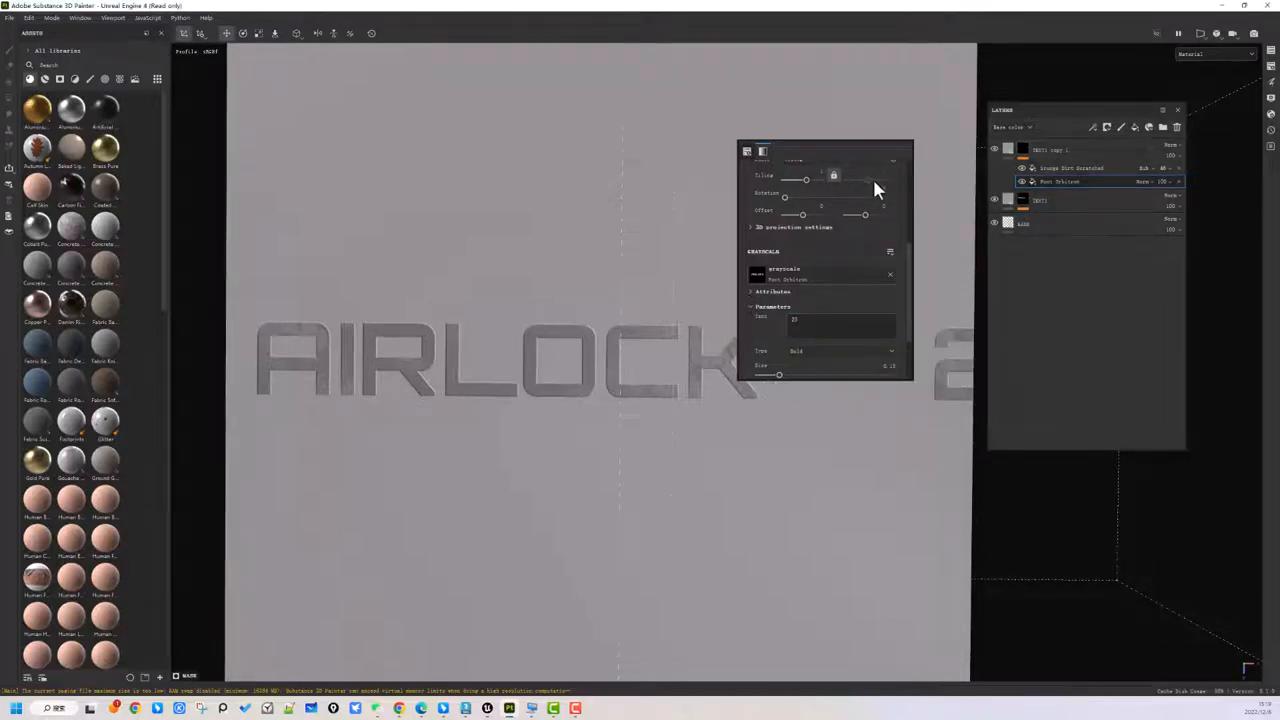
# Move the 25 lettering along X so it sits directly after AIRLOCK on the plane
pyautogui.scroll(-2, 850, 345)
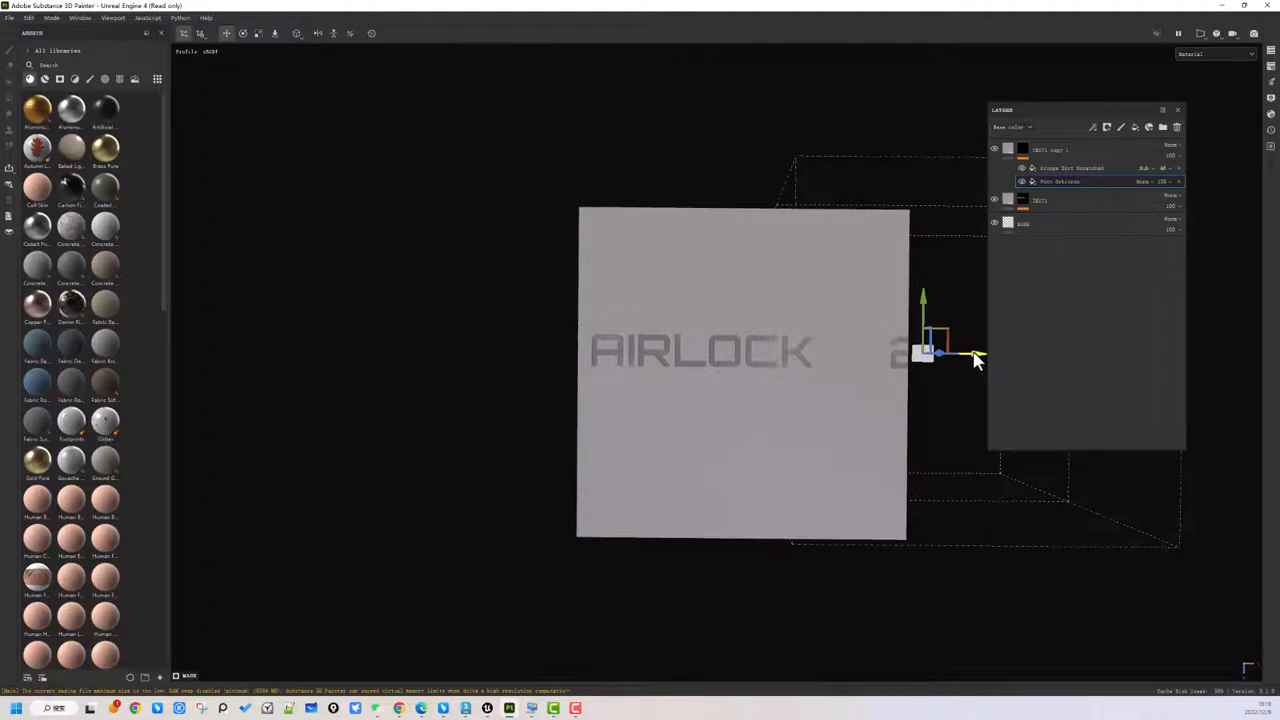
pyautogui.moveTo(982, 364); pyautogui.dragTo(905, 358)
pyautogui.scroll(6, 877, 359)
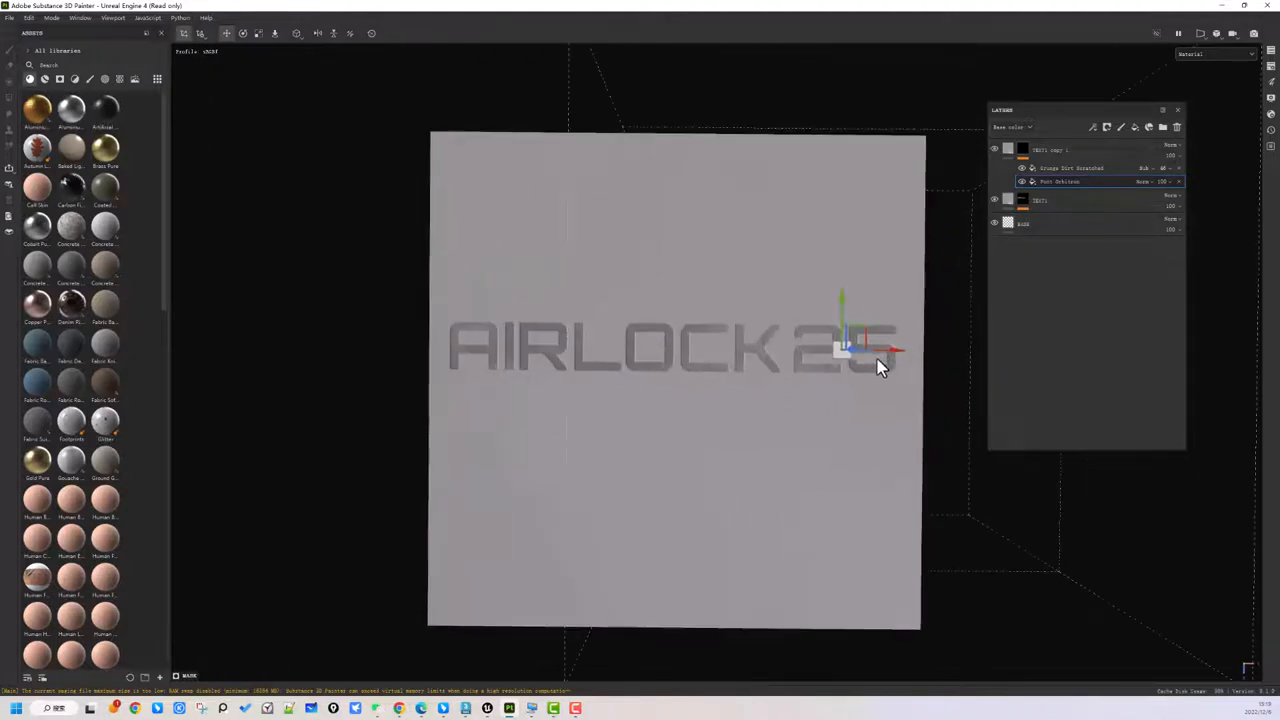
# Change the base color of the TEXT1 copy 1 layer holding the 25 lettering to a saturated orange
pyautogui.click(1005, 162)
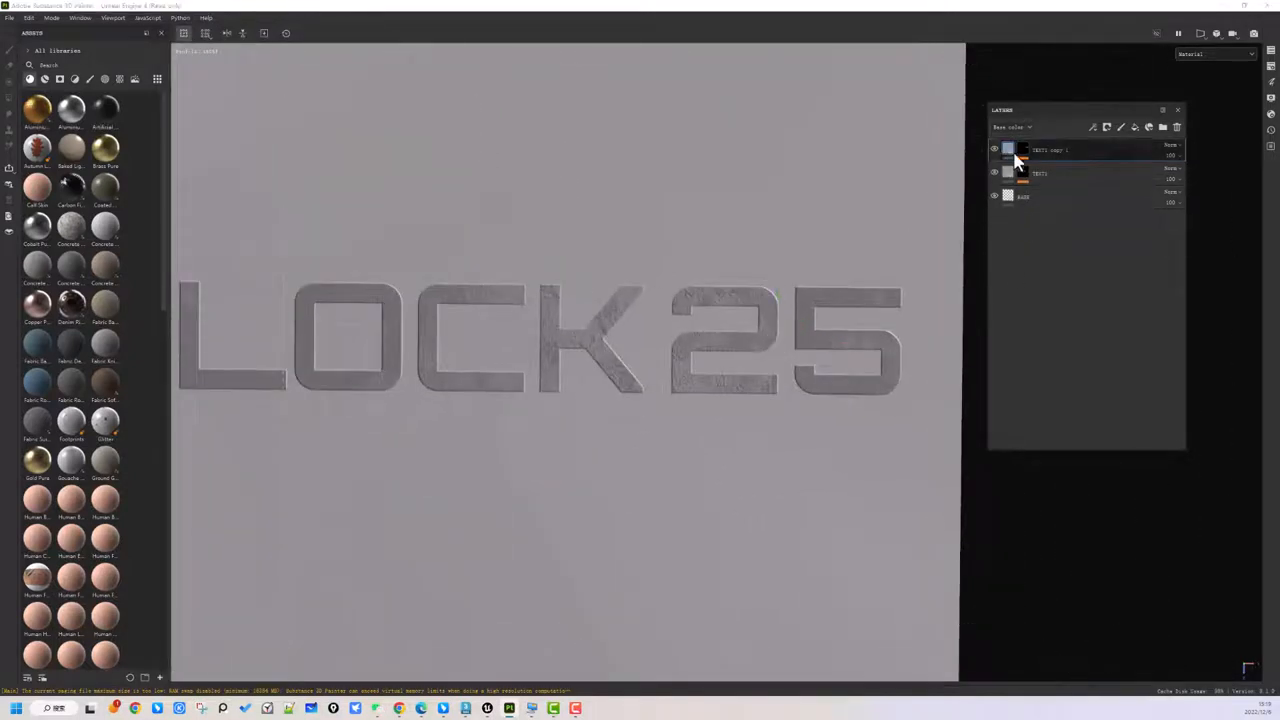
pyautogui.rightClick(694, 171)
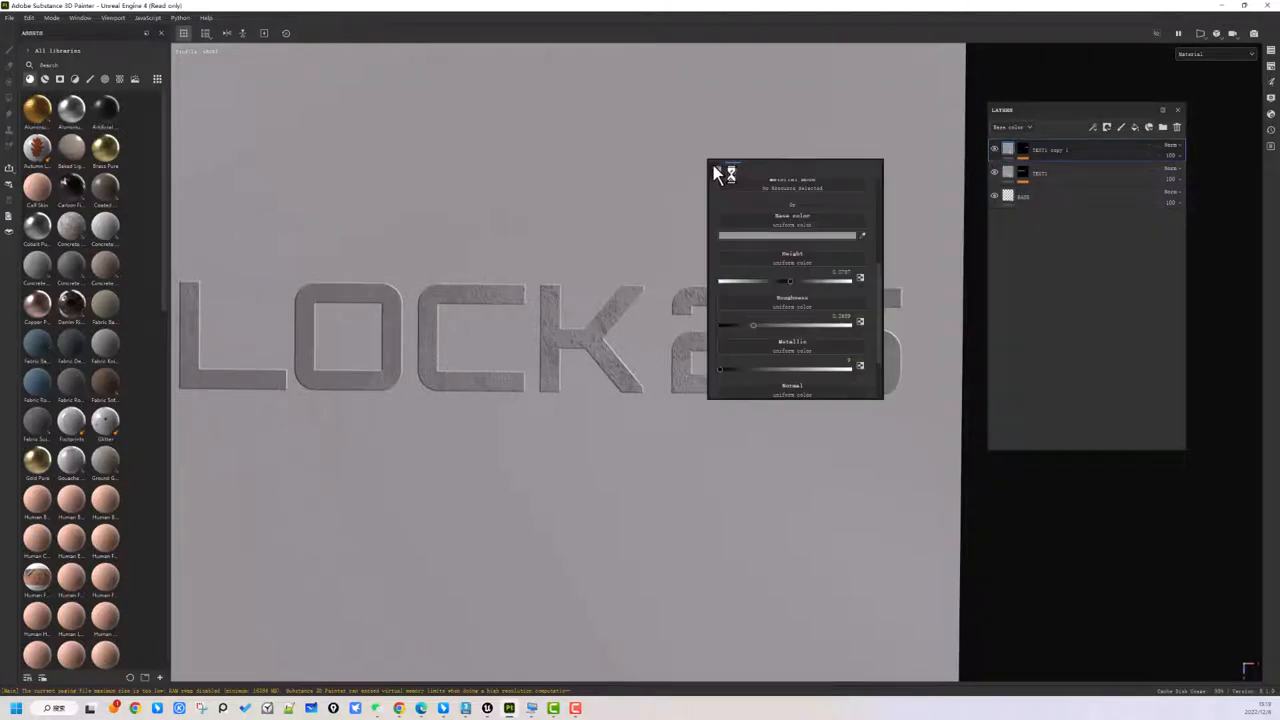
pyautogui.click(778, 240)
pyautogui.moveTo(903, 356); pyautogui.dragTo(906, 370)
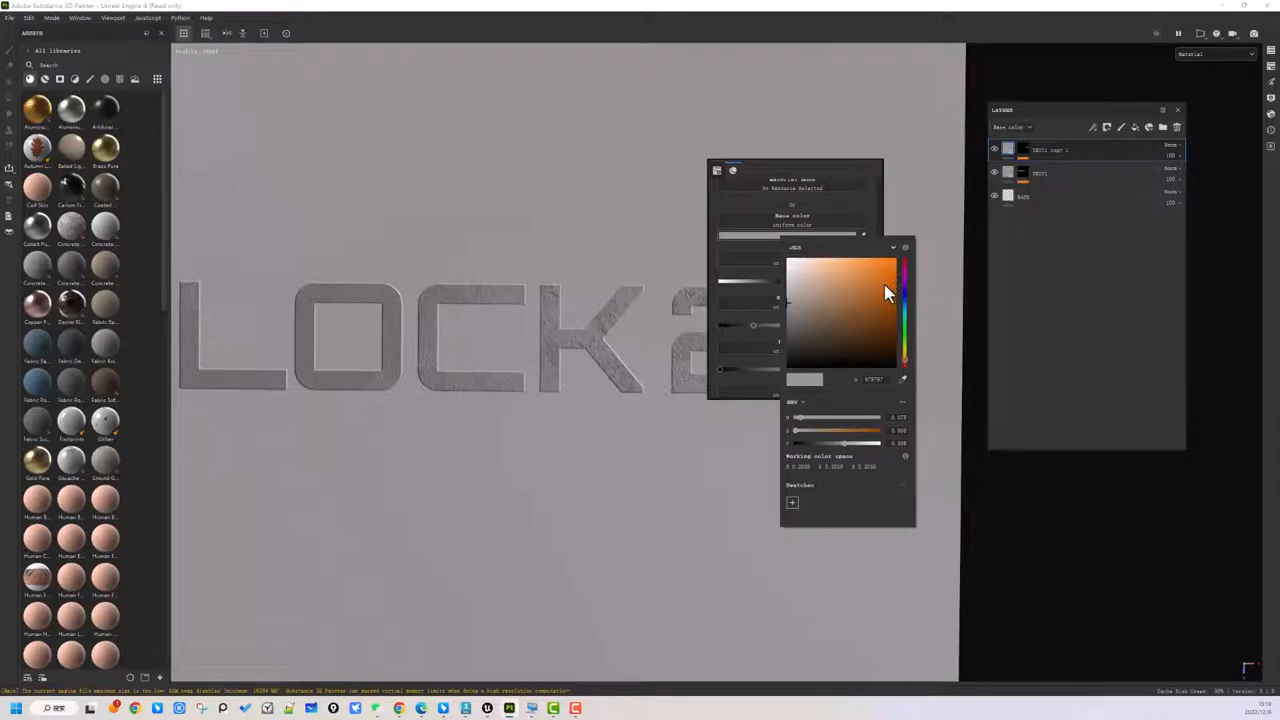
pyautogui.moveTo(888, 292); pyautogui.dragTo(880, 262)
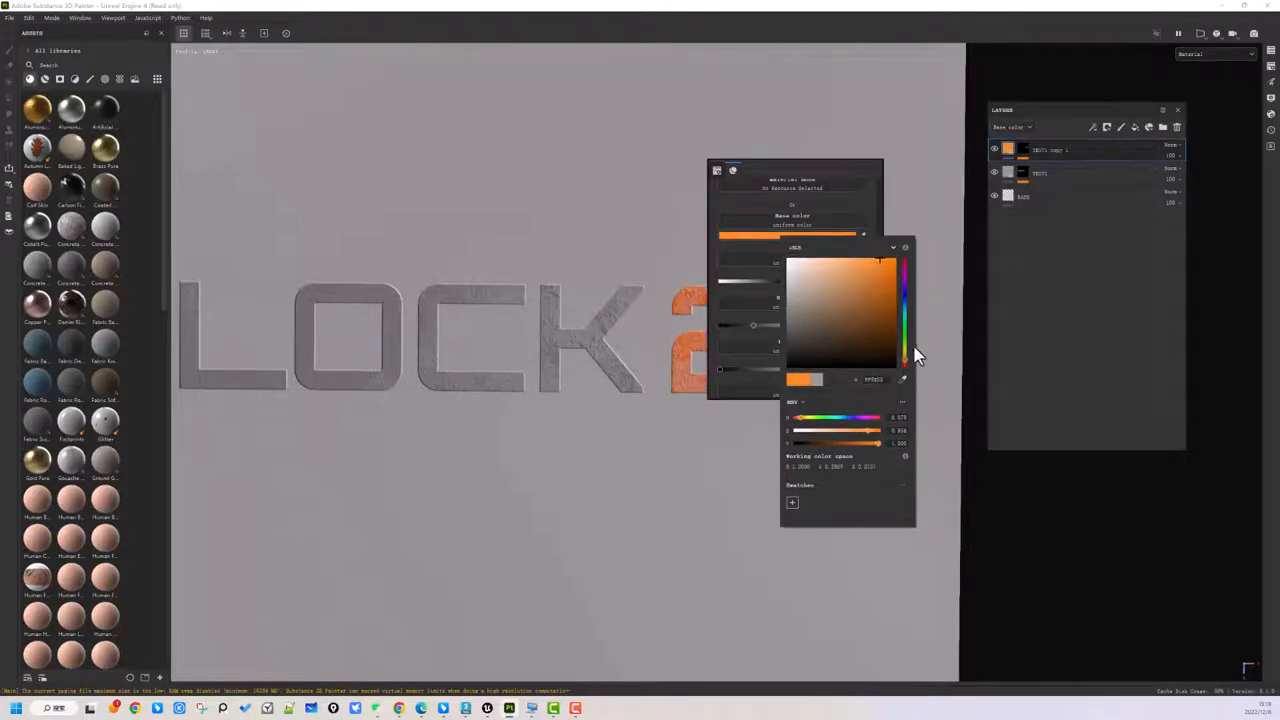
pyautogui.moveTo(906, 363); pyautogui.dragTo(907, 363)
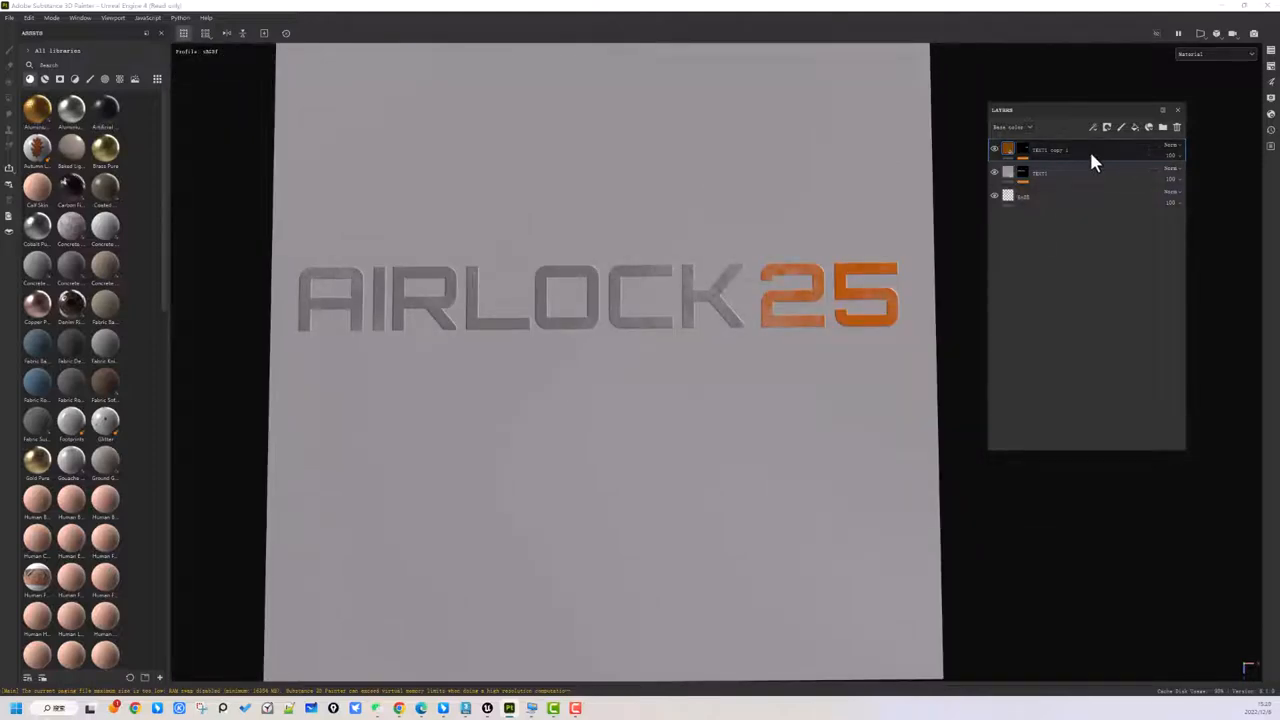
# Duplicate the orange 25 lettering layer and set the copy's base color to near-white
pyautogui.hotkey('ctrl', 'd')
pyautogui.click(1014, 146)
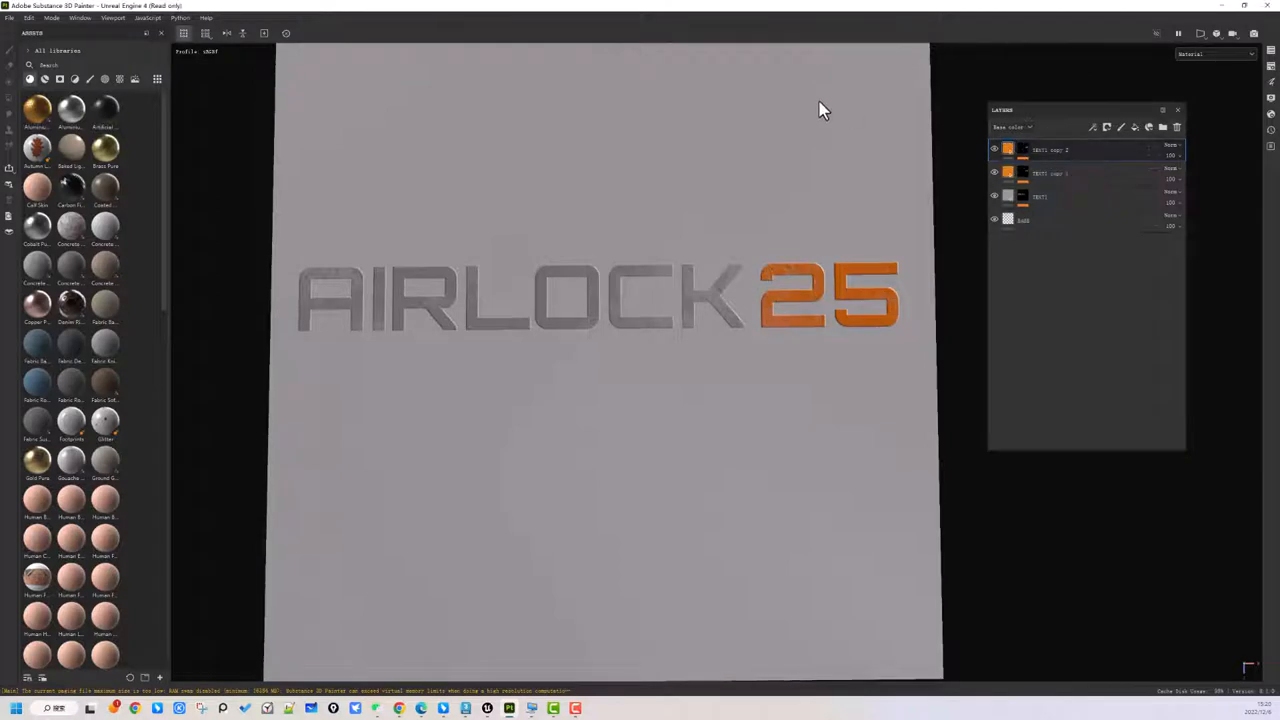
pyautogui.click(876, 178)
pyautogui.click(884, 208)
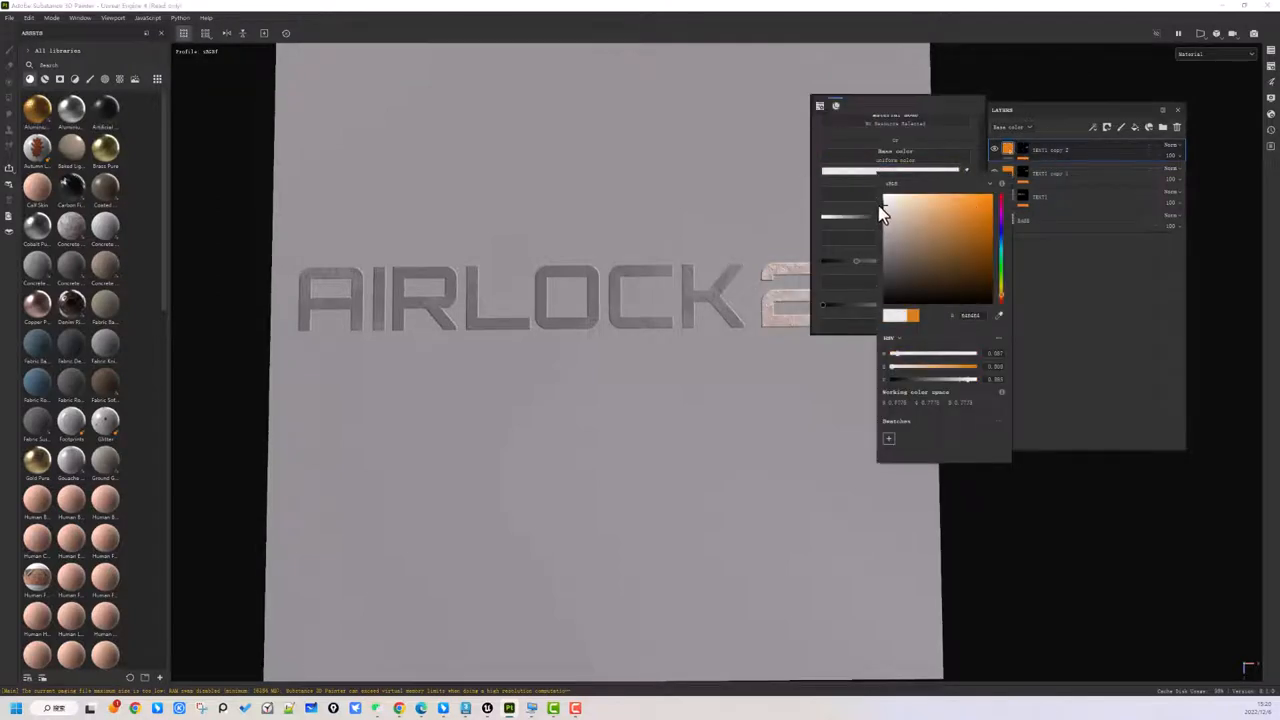
pyautogui.click(1140, 265)
# Move the Font Orbitron projection in the white copy's mask to the middle of the plane, below AIRLOCK
pyautogui.click(1022, 149)
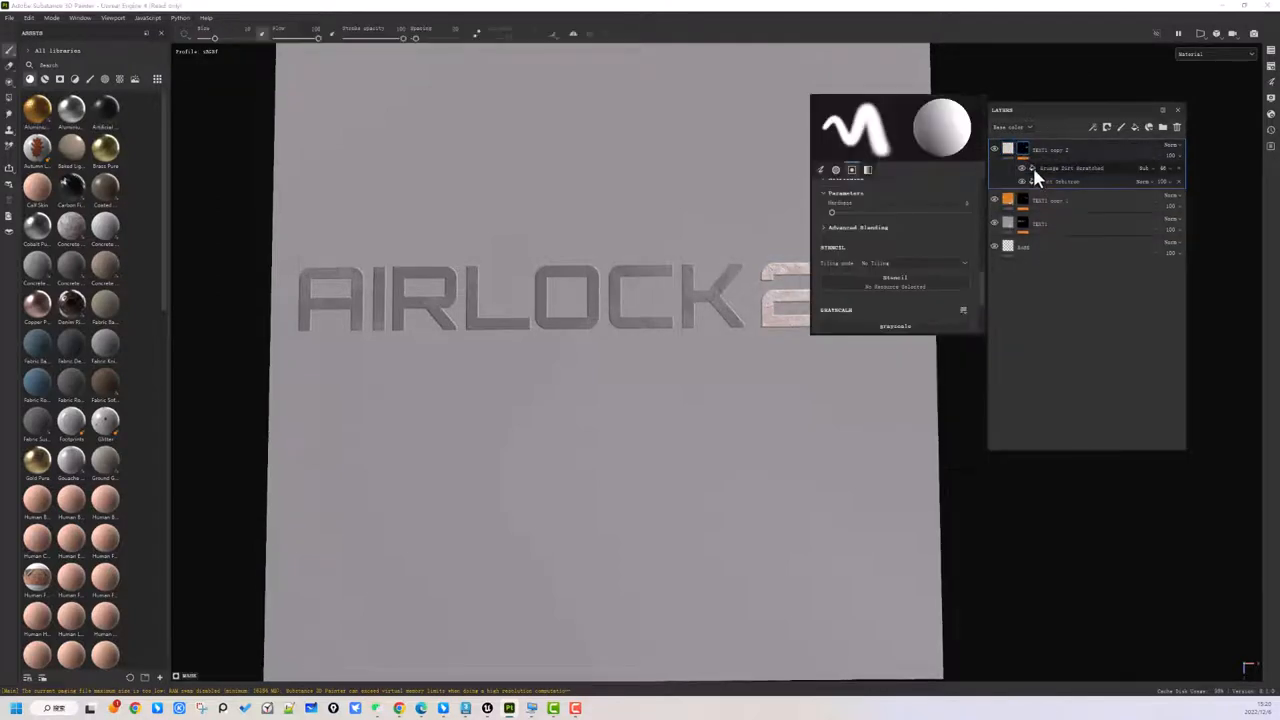
pyautogui.click(1058, 183)
pyautogui.scroll(-2, 934, 289)
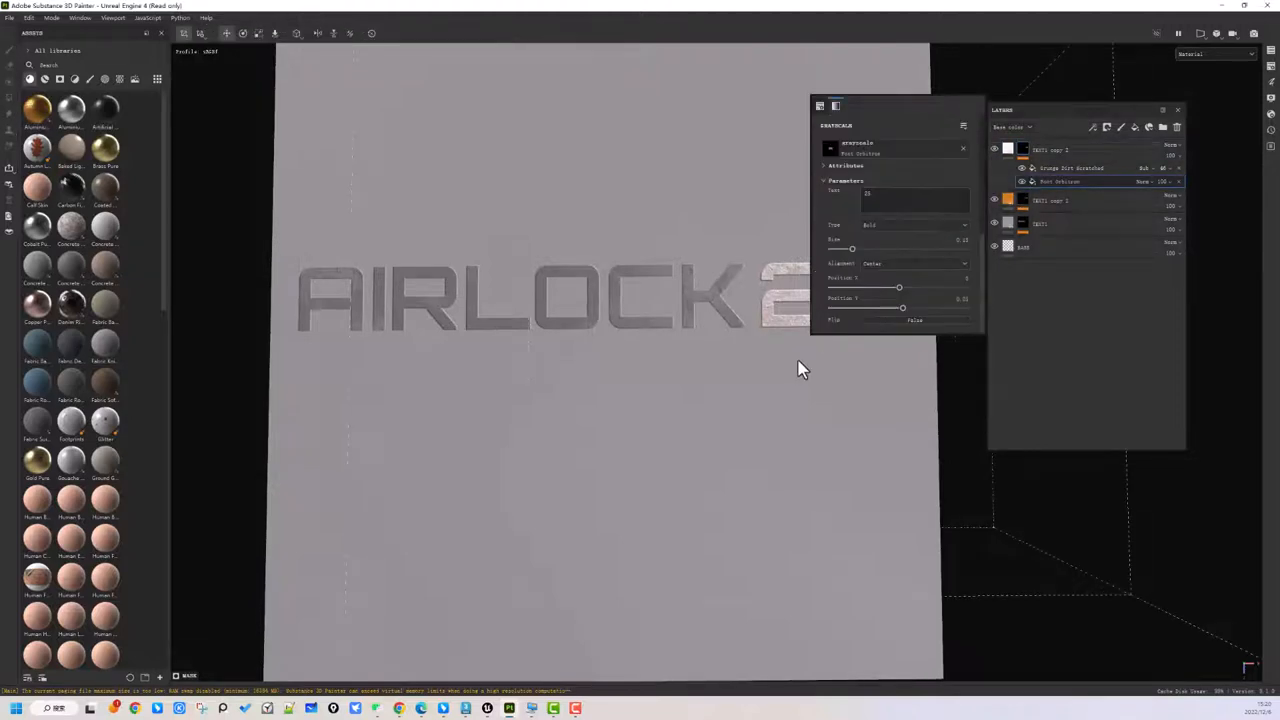
pyautogui.scroll(-2, 798, 360)
pyautogui.keyDown('alt'); pyautogui.moveTo(866, 434); pyautogui.dragTo(700, 446, button='middle'); pyautogui.keyUp('alt')
pyautogui.moveTo(666, 302); pyautogui.dragTo(522, 373)
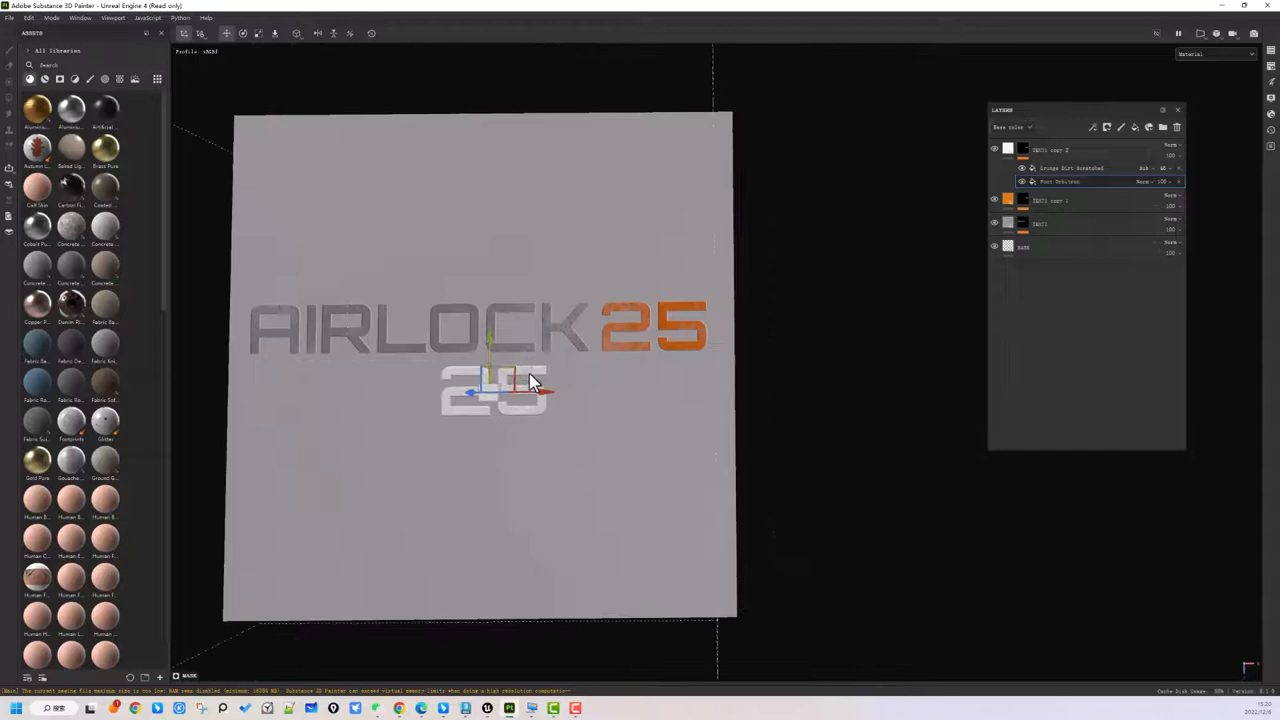
# Replace the white lettering's text with PROCEED WITH CAUSION and fit it directly beneath AIRLOCK 25 at the same overall width
pyautogui.rightClick(596, 371)
pyautogui.moveTo(666, 468); pyautogui.dragTo(595, 455)
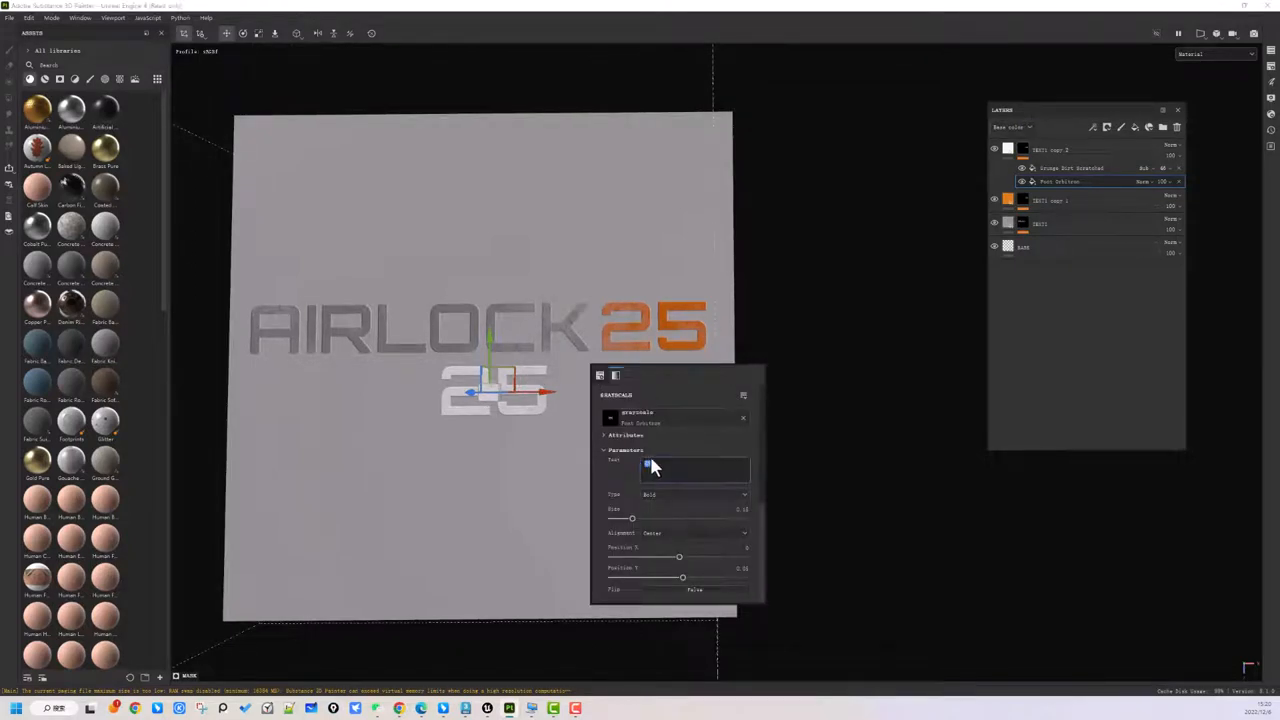
pyautogui.write('pro')
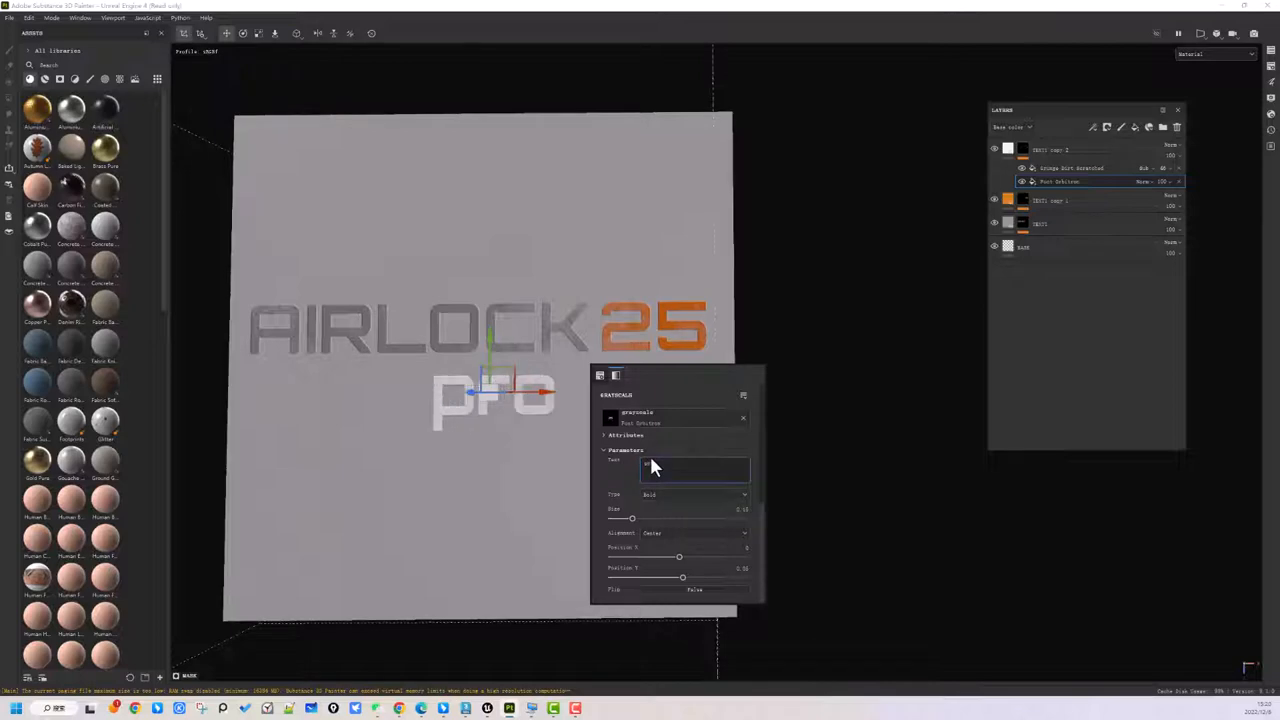
pyautogui.press('BackSpace')
pyautogui.press('BackSpace')
pyautogui.press('BackSpace')
pyautogui.write('P')
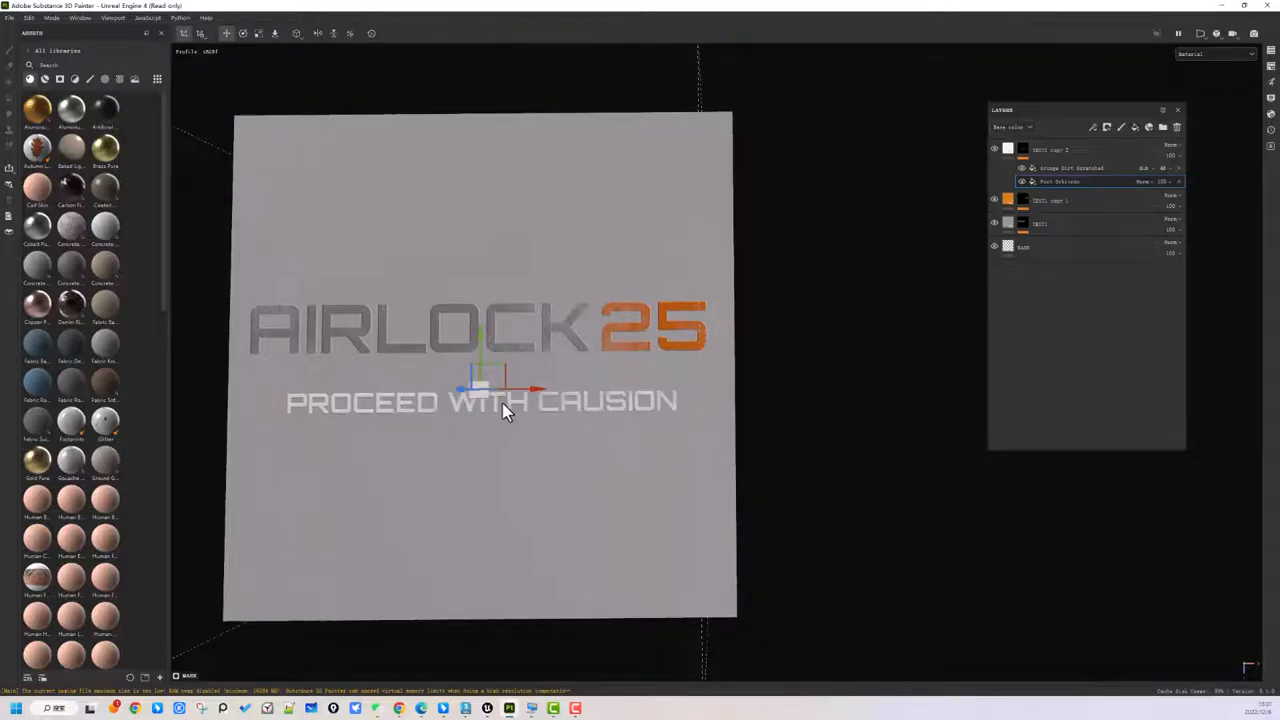
pyautogui.moveTo(502, 403); pyautogui.dragTo(495, 341)
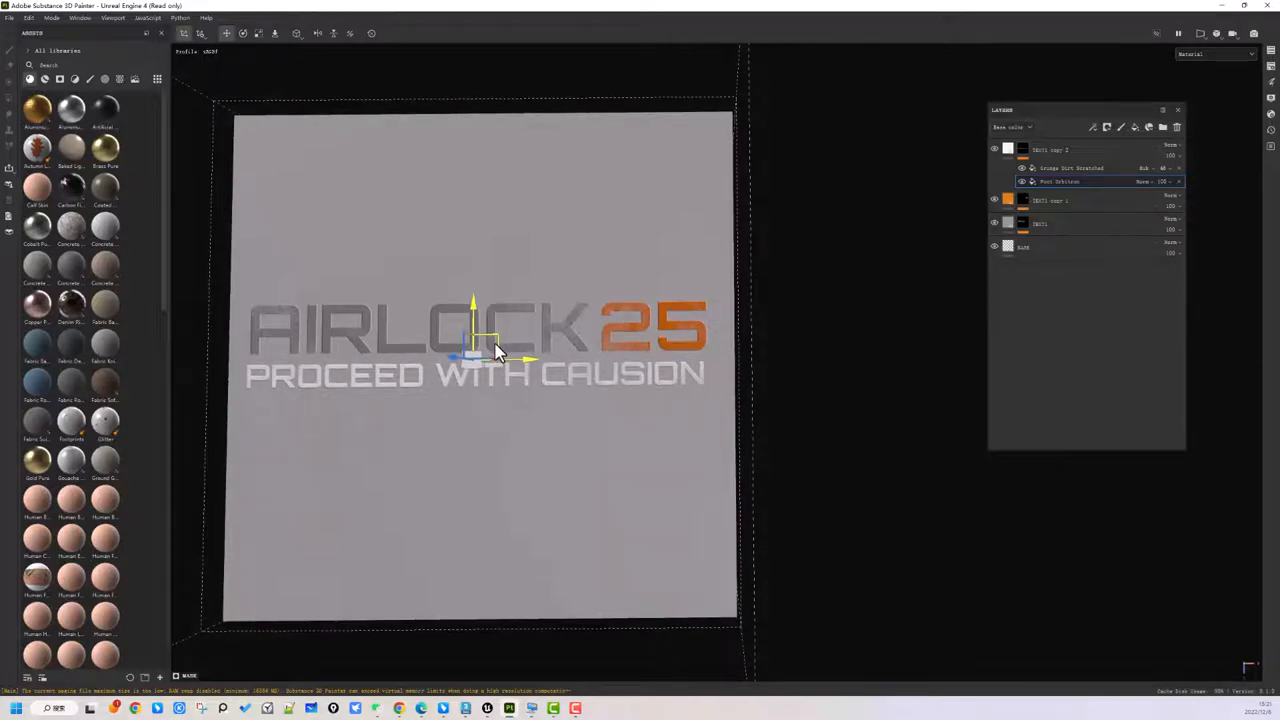
pyautogui.moveTo(497, 342)
pyautogui.keyDown('alt'); pyautogui.mouseDown()
pyautogui.moveTo(624, 414)
pyautogui.moveTo(791, 449)
pyautogui.moveTo(800, 466)
pyautogui.moveTo(949, 351)
pyautogui.mouseUp(); pyautogui.keyUp('alt')
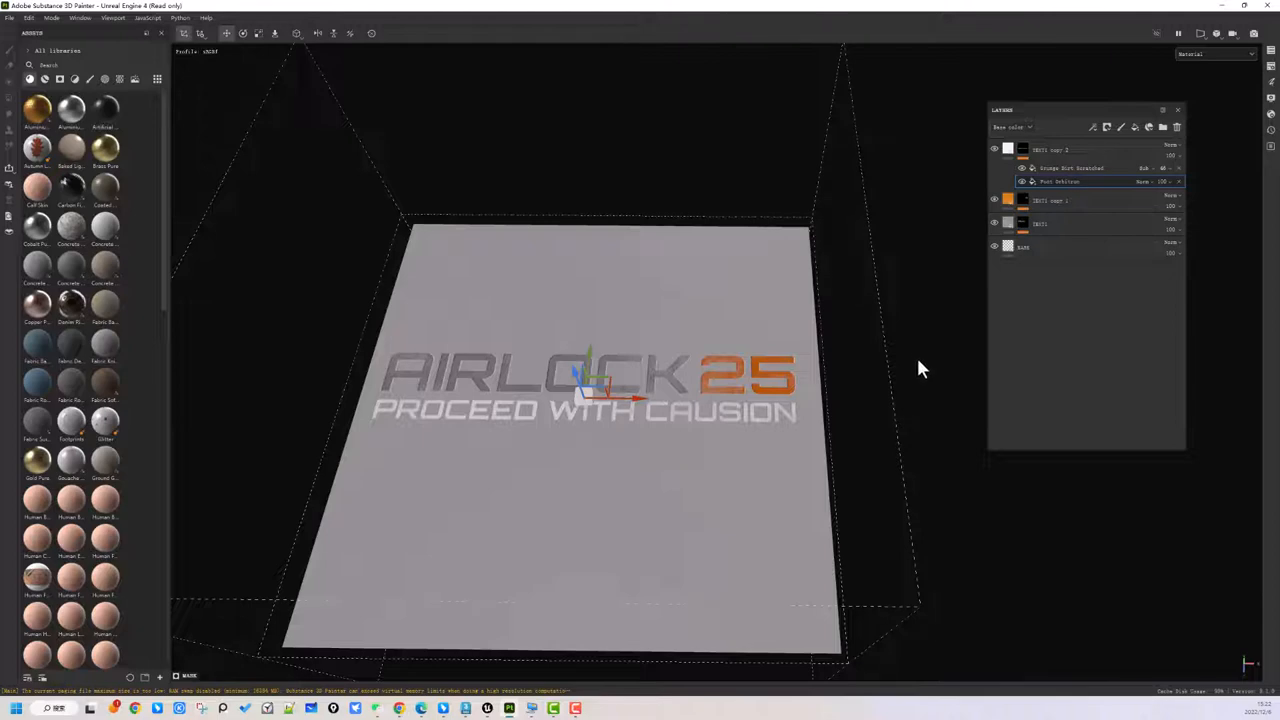
# Lower the BASE layer's opacity channel to its minimum, making the plane fully transparent around the lettering
pyautogui.click(1043, 250)
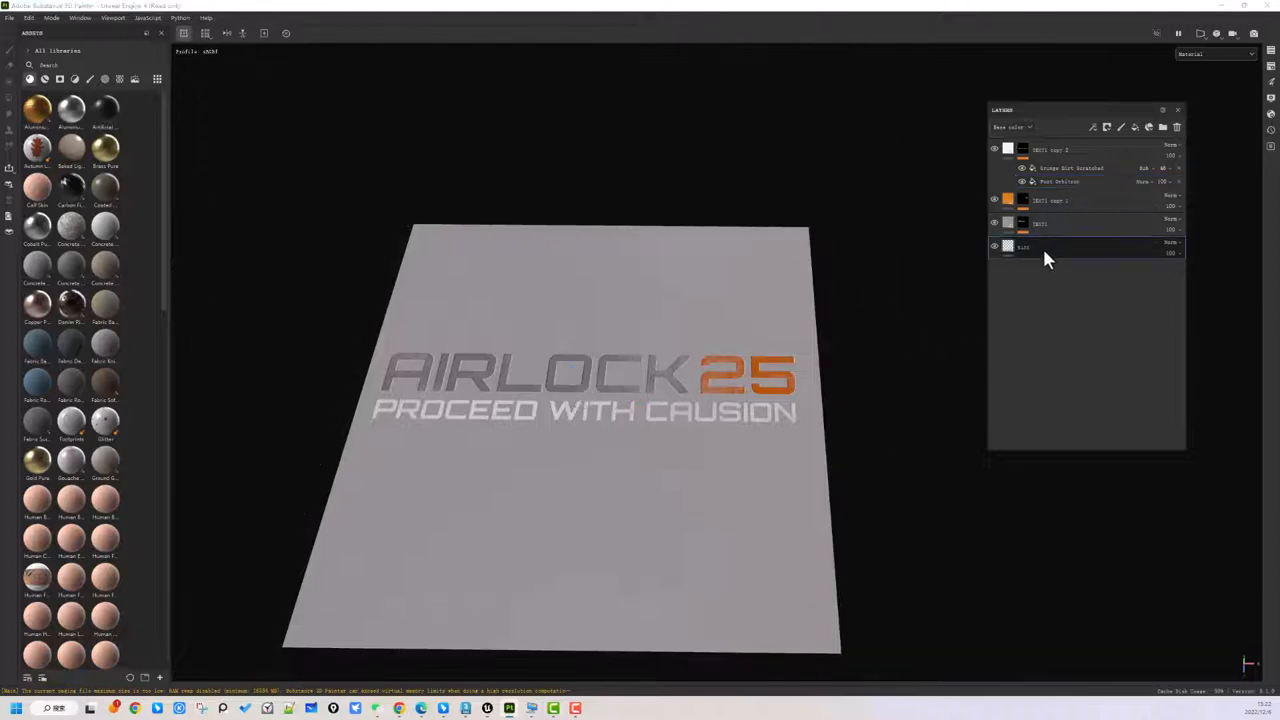
pyautogui.rightClick(870, 161)
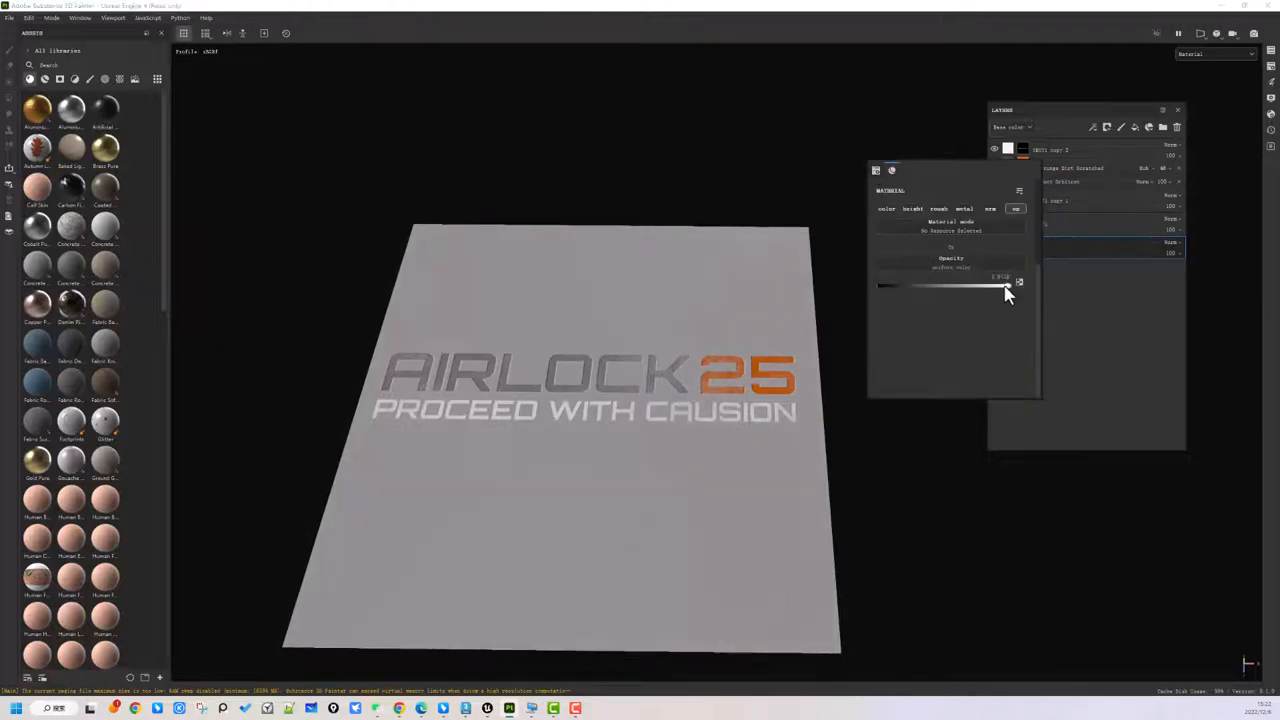
pyautogui.moveTo(1011, 287); pyautogui.dragTo(878, 289)
pyautogui.moveTo(648, 441)
pyautogui.keyDown('alt'); pyautogui.mouseDown()
pyautogui.moveTo(646, 472)
pyautogui.moveTo(652, 462)
pyautogui.mouseUp(); pyautogui.keyUp('alt')
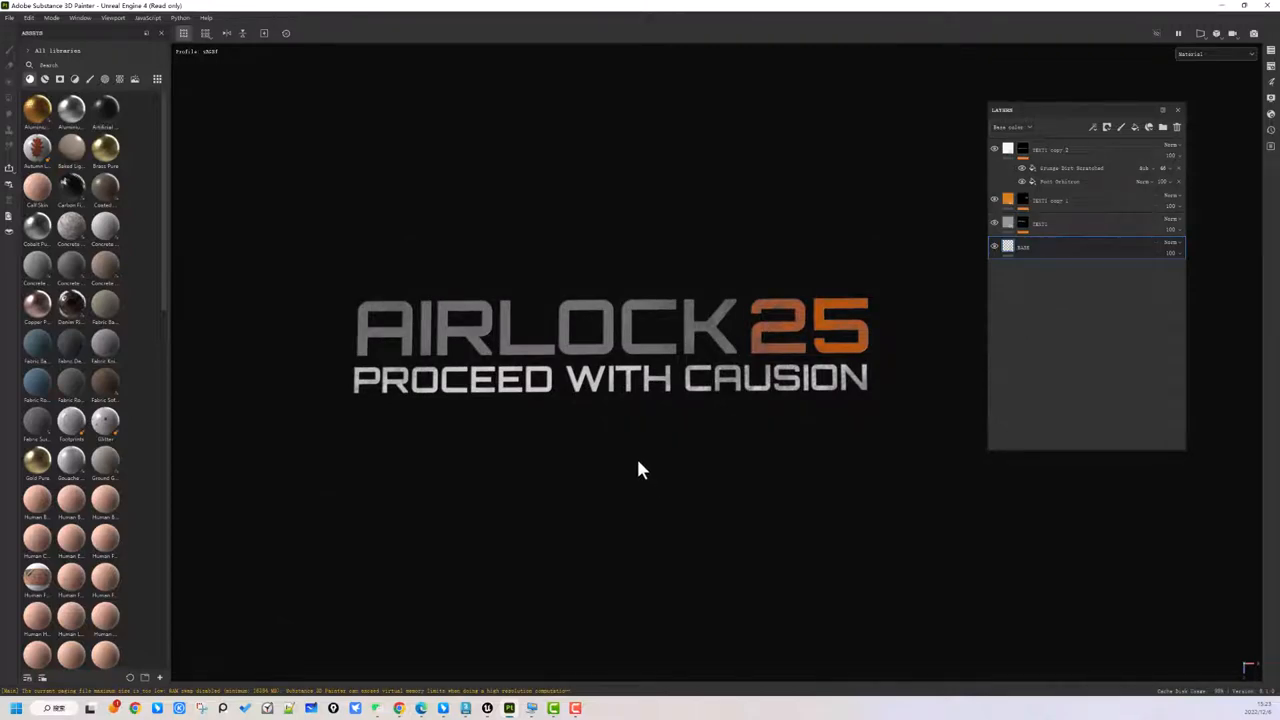
# Create a new output template named DECALS FOR UE in the texture export settings
pyautogui.hotkey('ctrl', 'shift', 'e')
pyautogui.moveTo(471, 157); pyautogui.dragTo(400, 133)
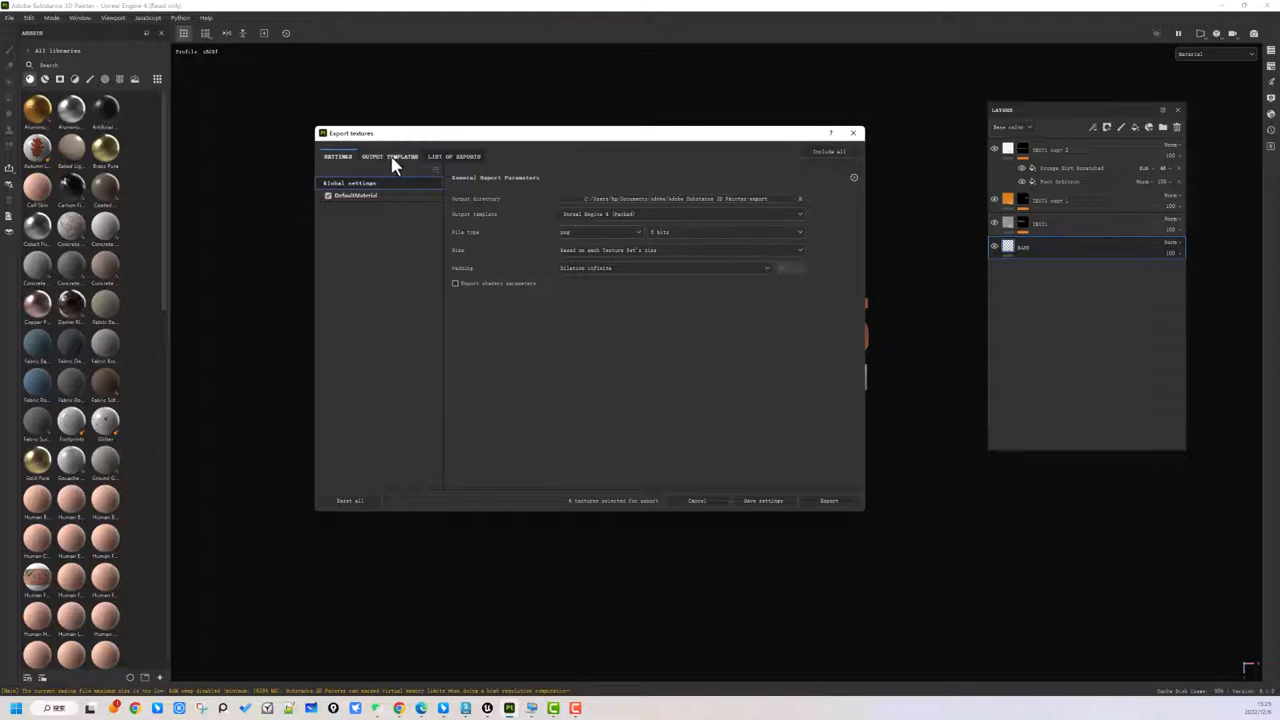
pyautogui.click(383, 156)
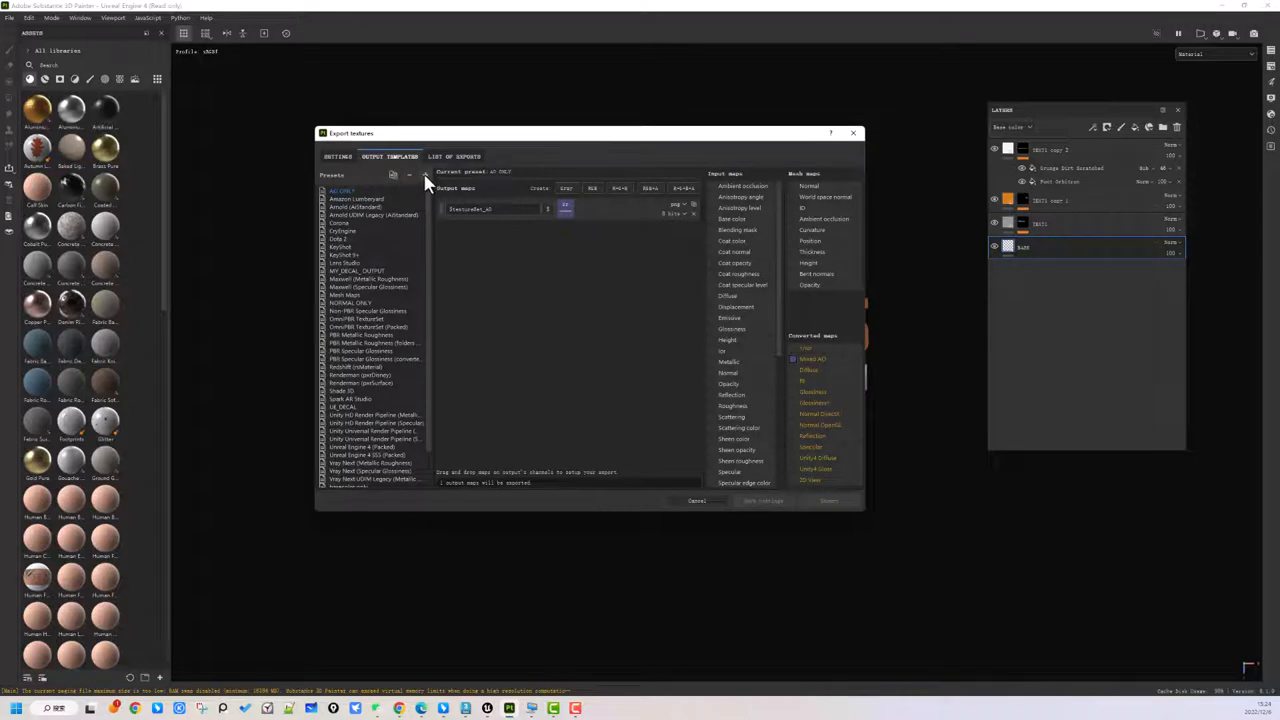
pyautogui.click(424, 176)
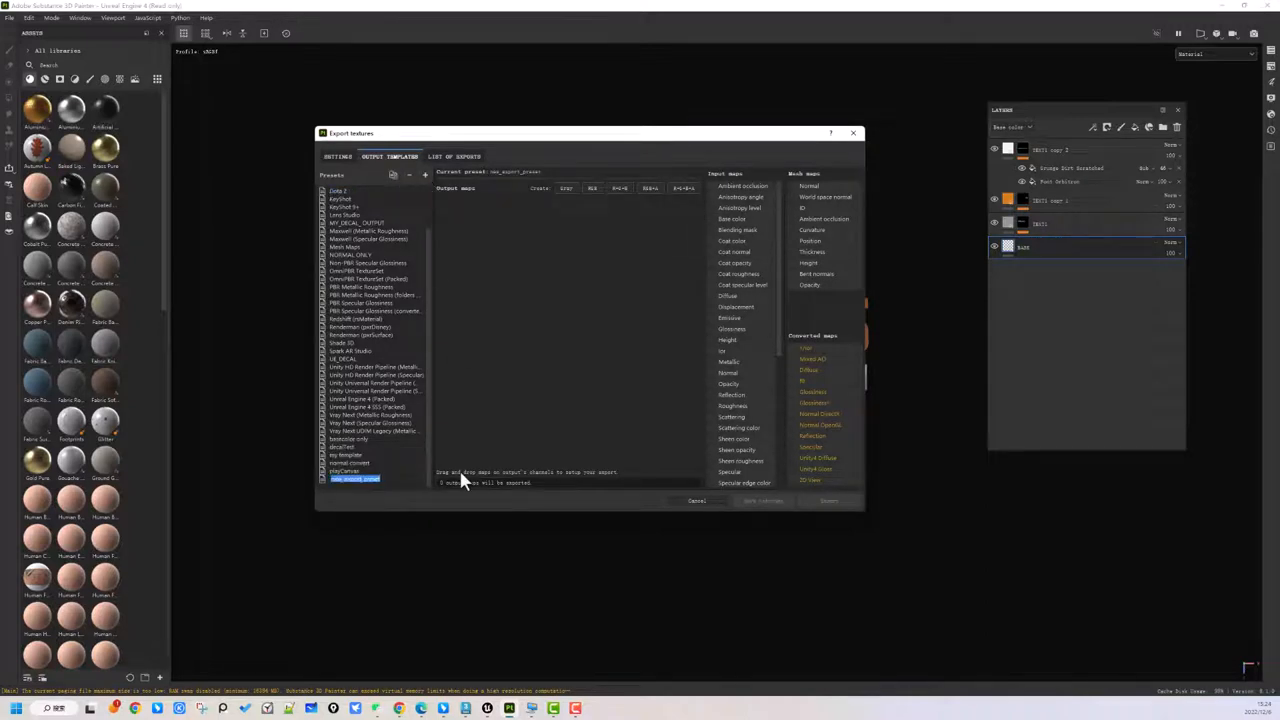
pyautogui.write('DECALS_FL')
pyautogui.write('R_UE')
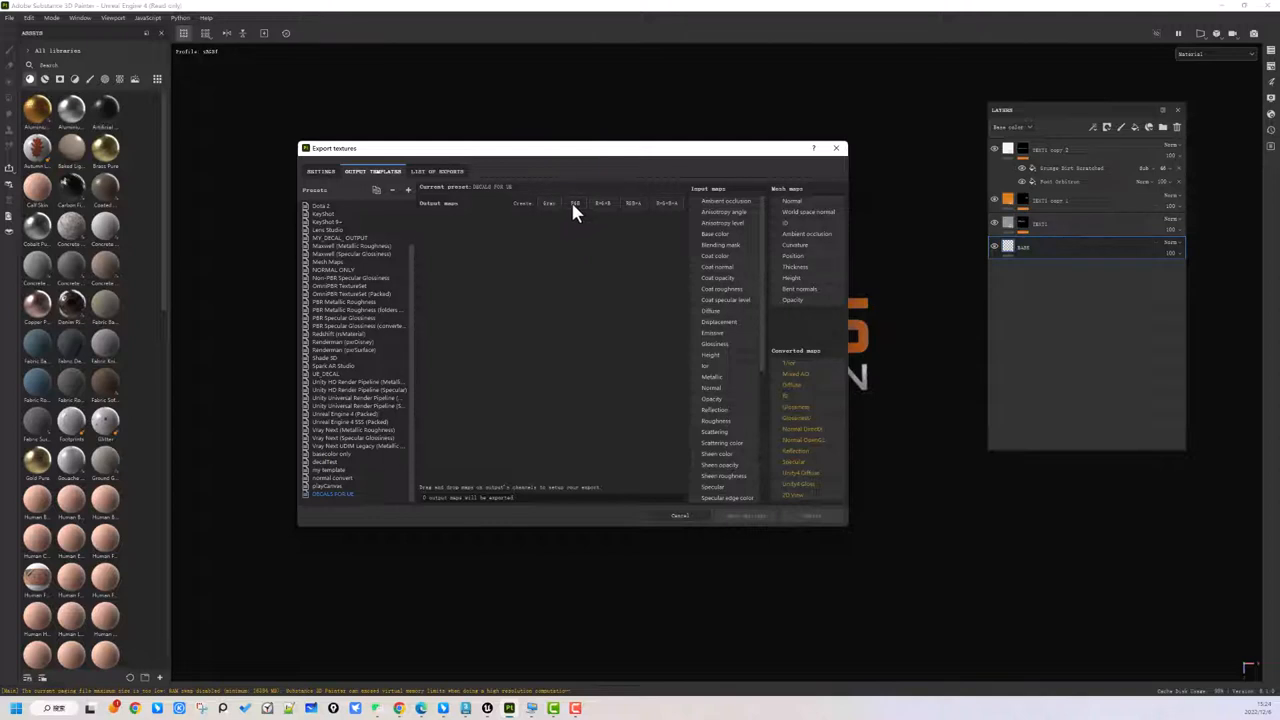
# Add an RGB output map named DECAL01_baseColor to the template and assign Base color to its RGB channels
pyautogui.click(575, 204)
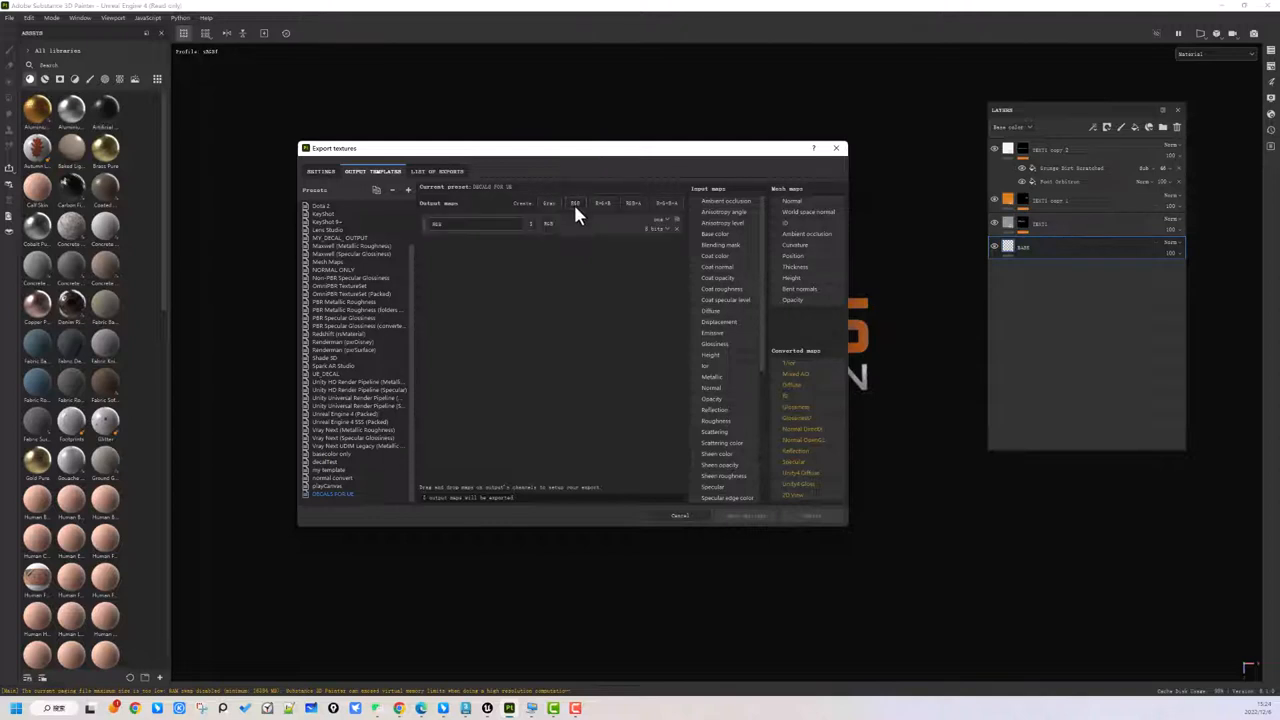
pyautogui.doubleClick(498, 225)
pyautogui.write('DECAL')
pyautogui.write('S_baseColor')
pyautogui.press('Return')
pyautogui.moveTo(712, 234); pyautogui.dragTo(550, 224)
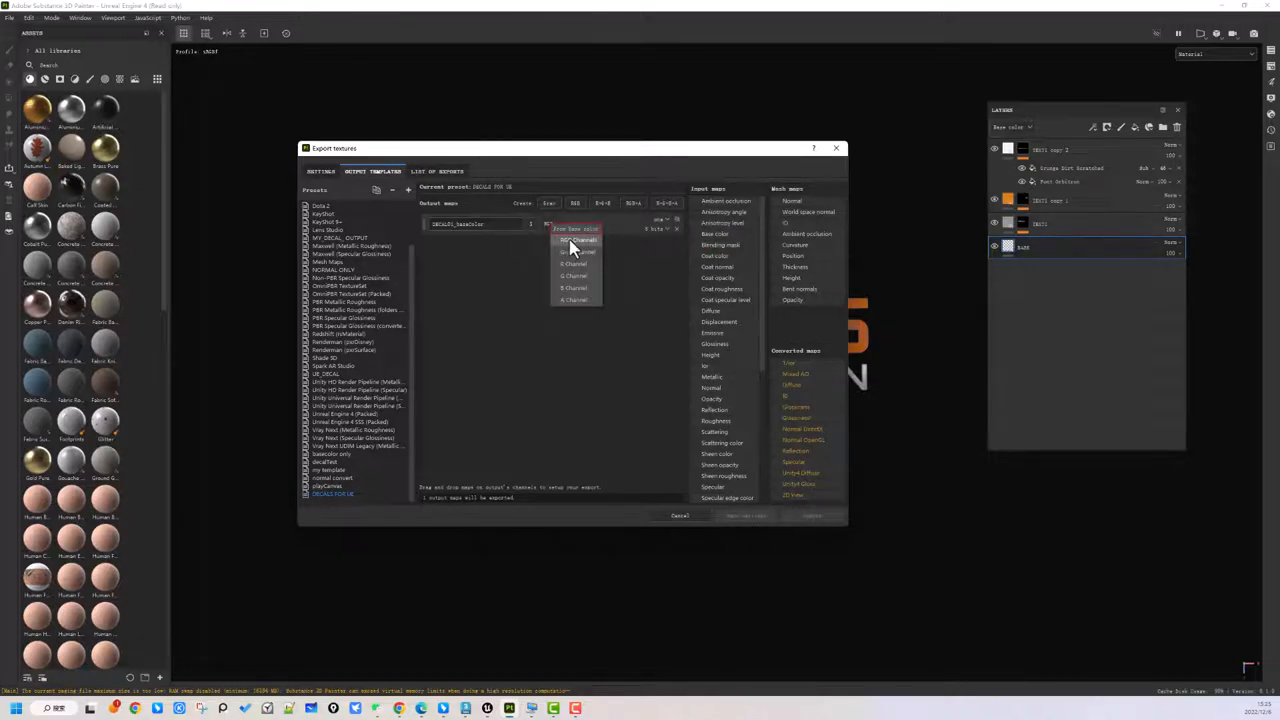
pyautogui.click(589, 242)
# Add an RGB output map named DECAL01_normal and assign the converted Normal DirectX map to its RGB channels
pyautogui.click(576, 203)
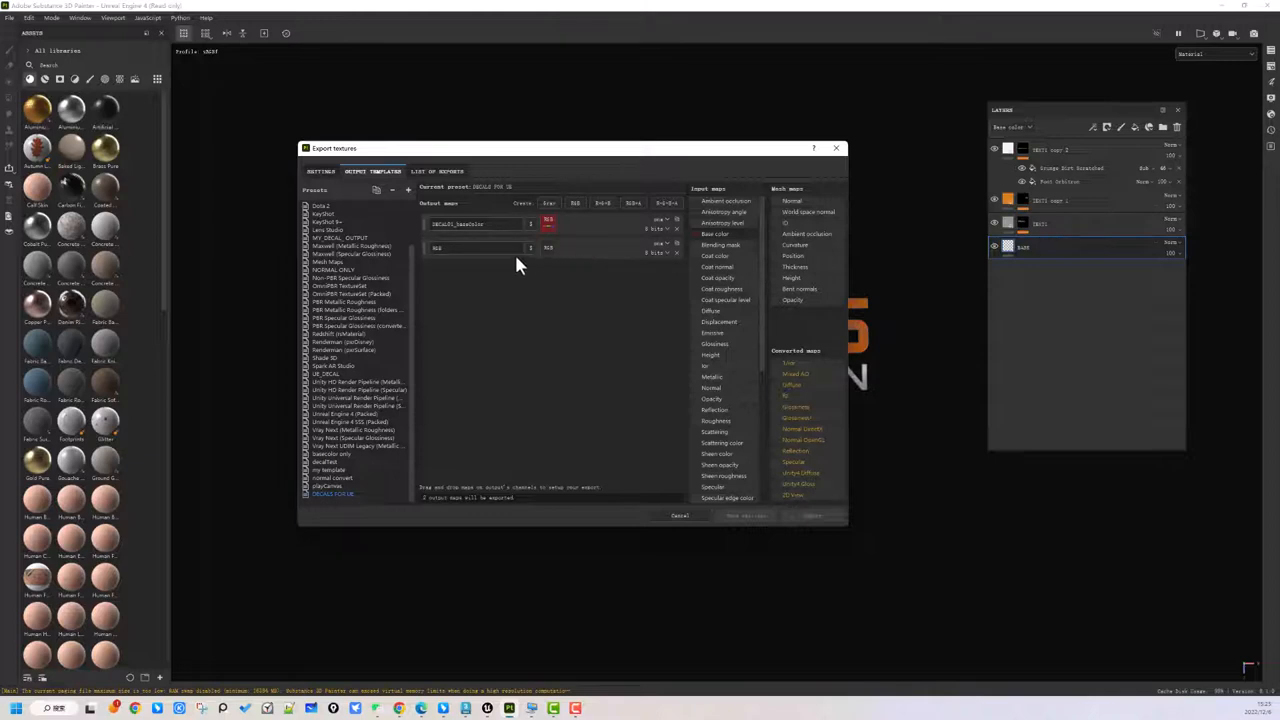
pyautogui.doubleClick(456, 249)
pyautogui.write('D')
pyautogui.press('BackSpace')
pyautogui.write('DECALS_normal')
pyautogui.click(567, 318)
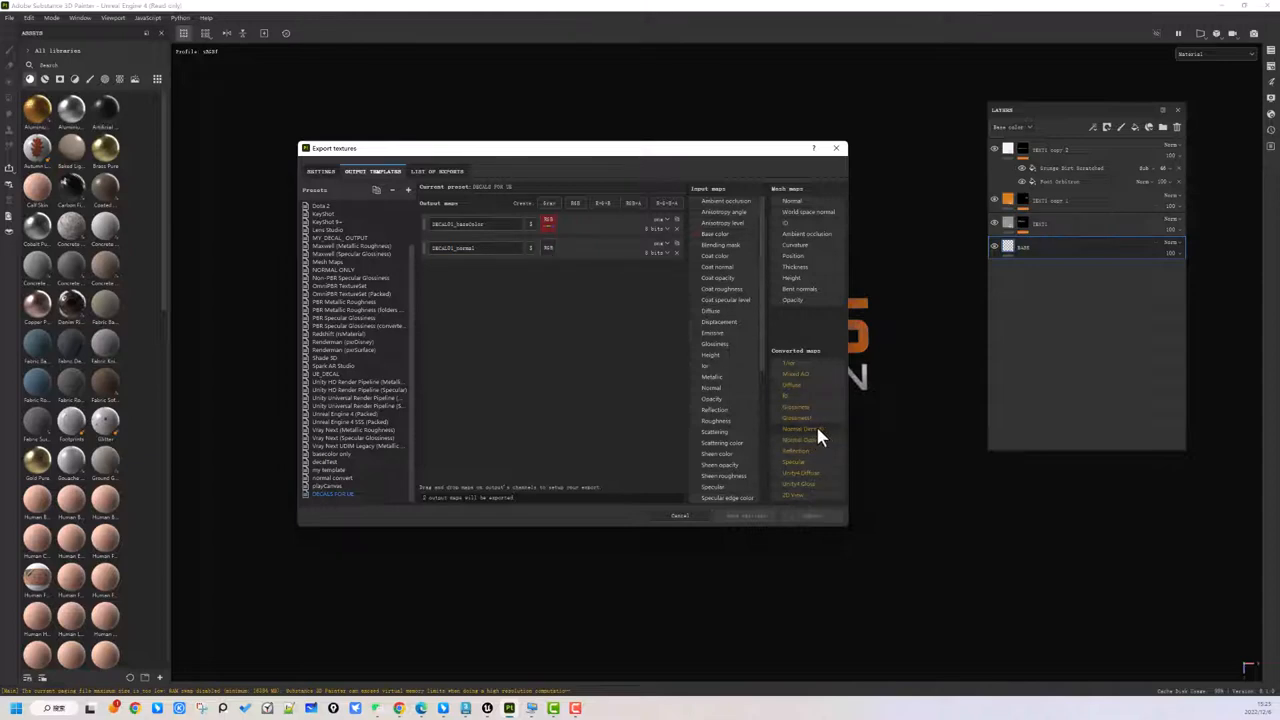
pyautogui.moveTo(815, 428); pyautogui.dragTo(550, 256)
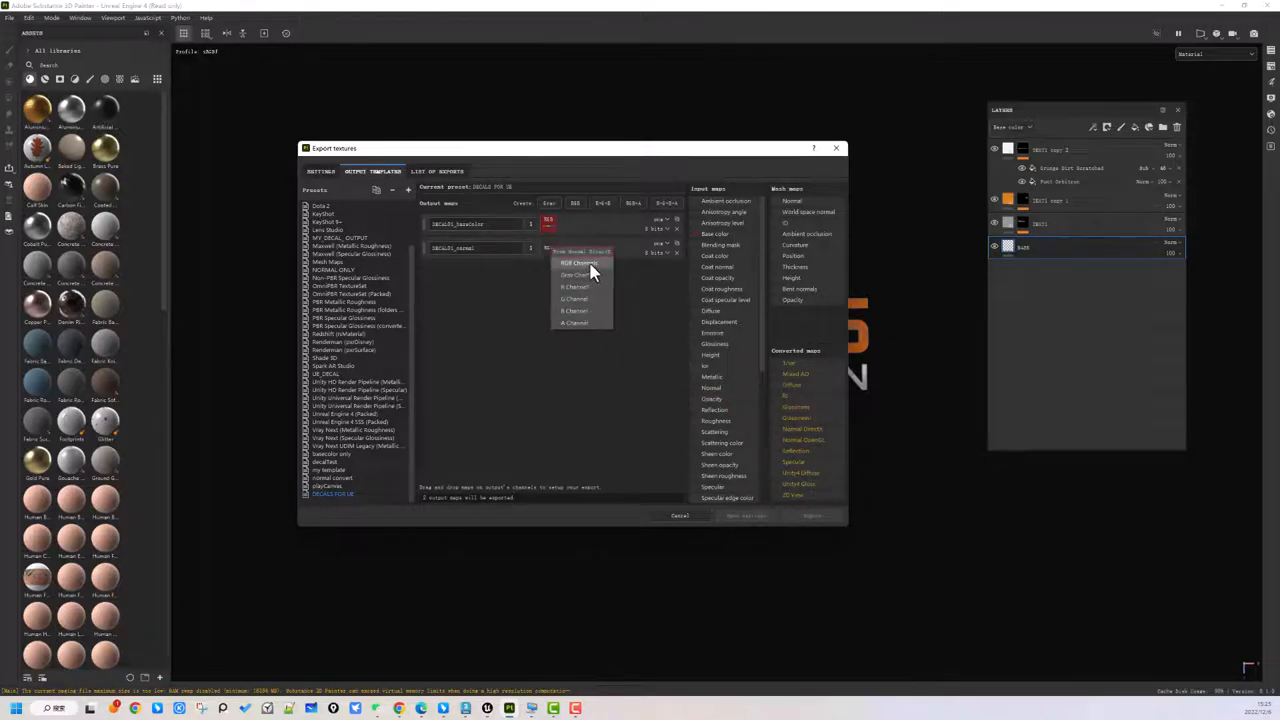
pyautogui.click(588, 264)
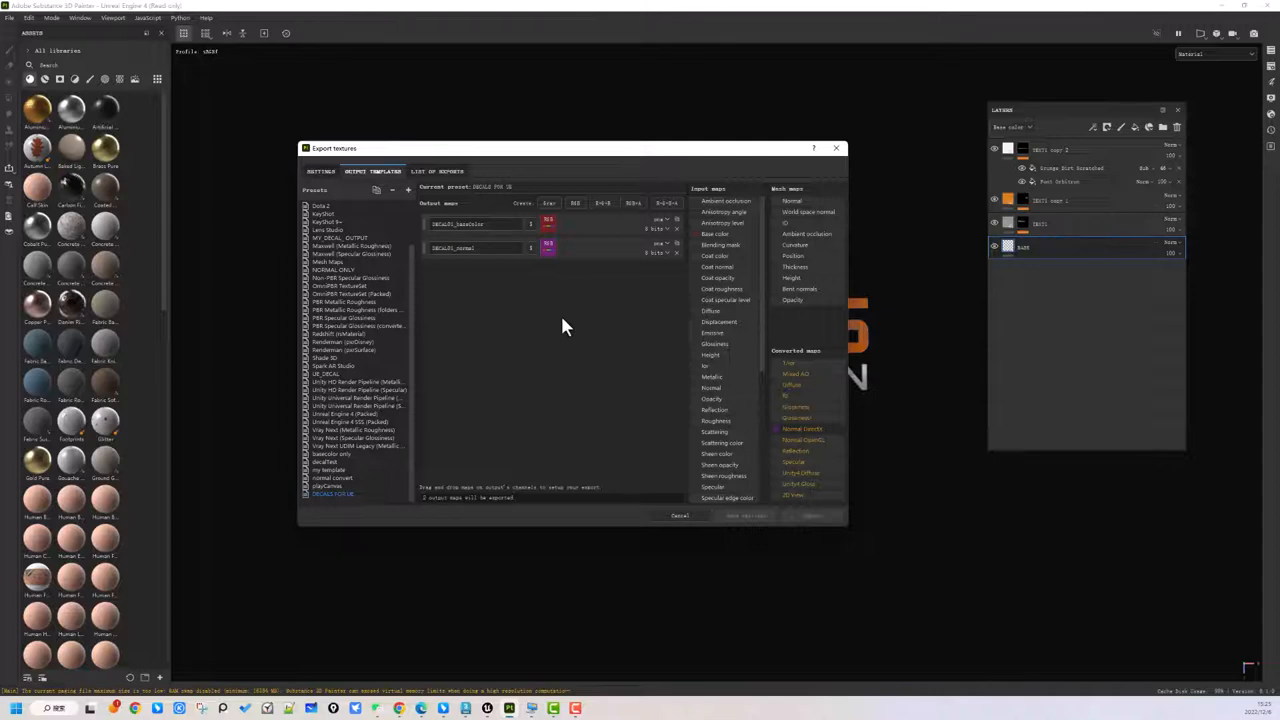
# Add an R+G+B output map named DECAL01_ARM and assign Opacity to its red channel
pyautogui.click(603, 202)
pyautogui.press('BackSpace')
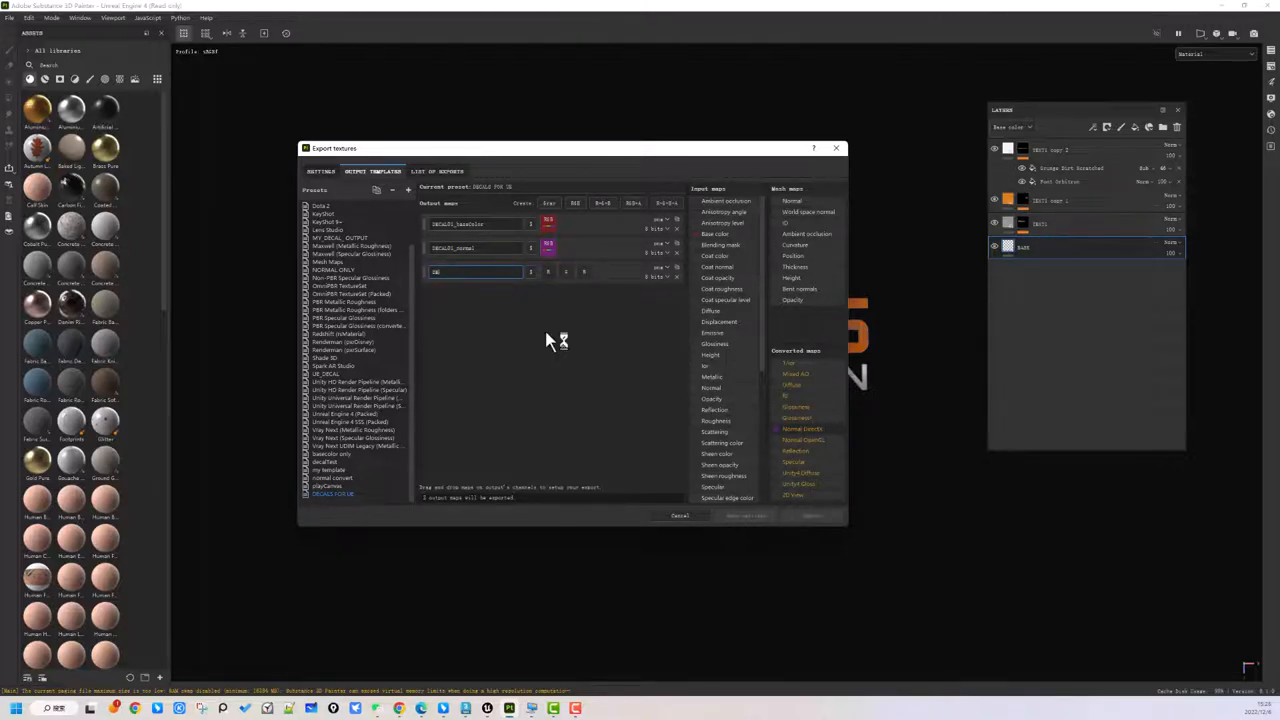
pyautogui.write('DECAL')
pyautogui.write('01_ARM')
pyautogui.press('Return')
pyautogui.moveTo(716, 398); pyautogui.dragTo(549, 277)
pyautogui.click(572, 289)
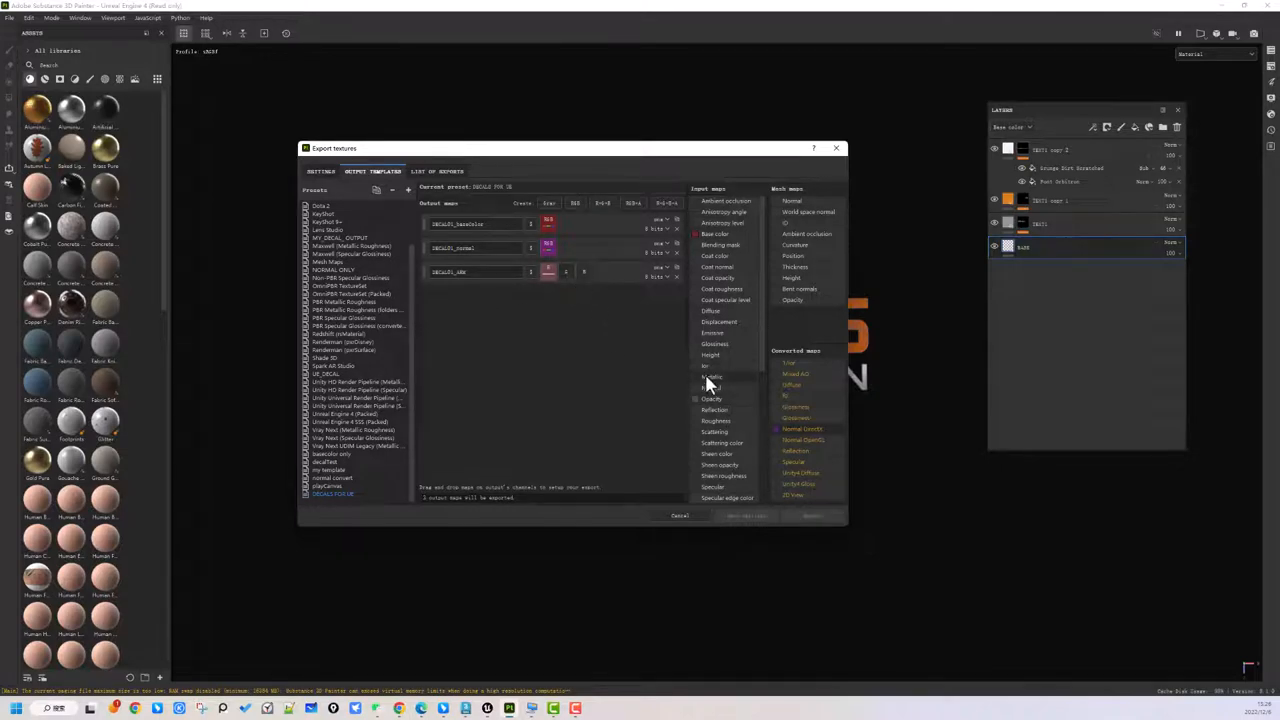
# Assign Roughness to the green channel and Metallic to the blue channel of the DECAL01_ARM map
pyautogui.moveTo(720, 424); pyautogui.dragTo(564, 269)
pyautogui.click(586, 292)
pyautogui.moveTo(712, 377); pyautogui.dragTo(588, 281)
pyautogui.moveTo(584, 270); pyautogui.dragTo(584, 270)
pyautogui.click(605, 294)
# Create a DECAL01 folder inside the DECAL folder on drive E and set it as the export output directory
pyautogui.click(321, 172)
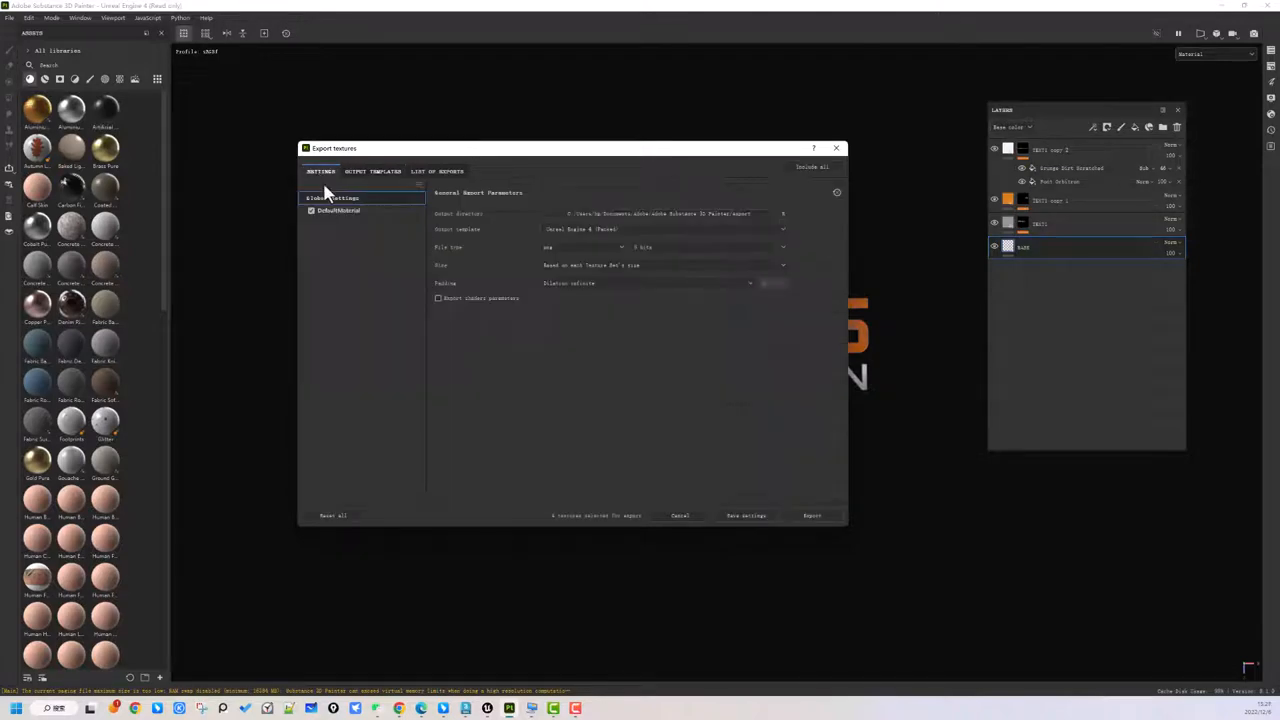
pyautogui.click(783, 213)
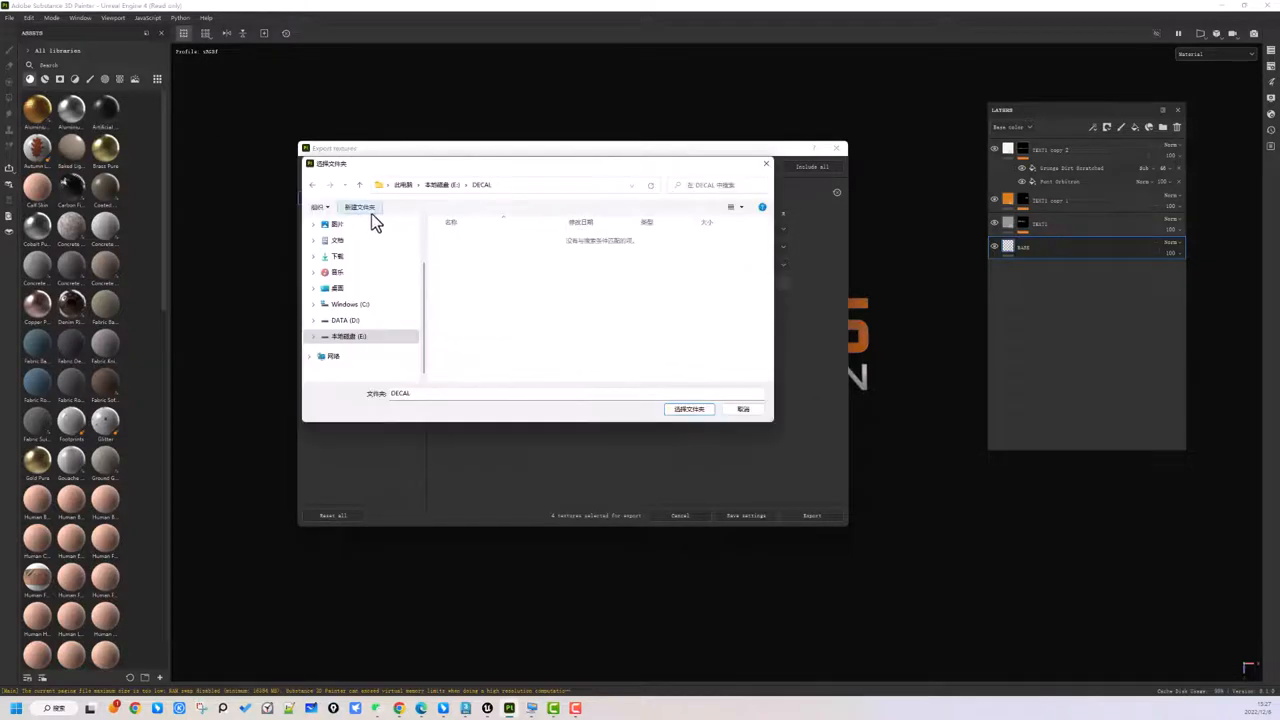
pyautogui.click(372, 209)
pyautogui.write('DECAL')
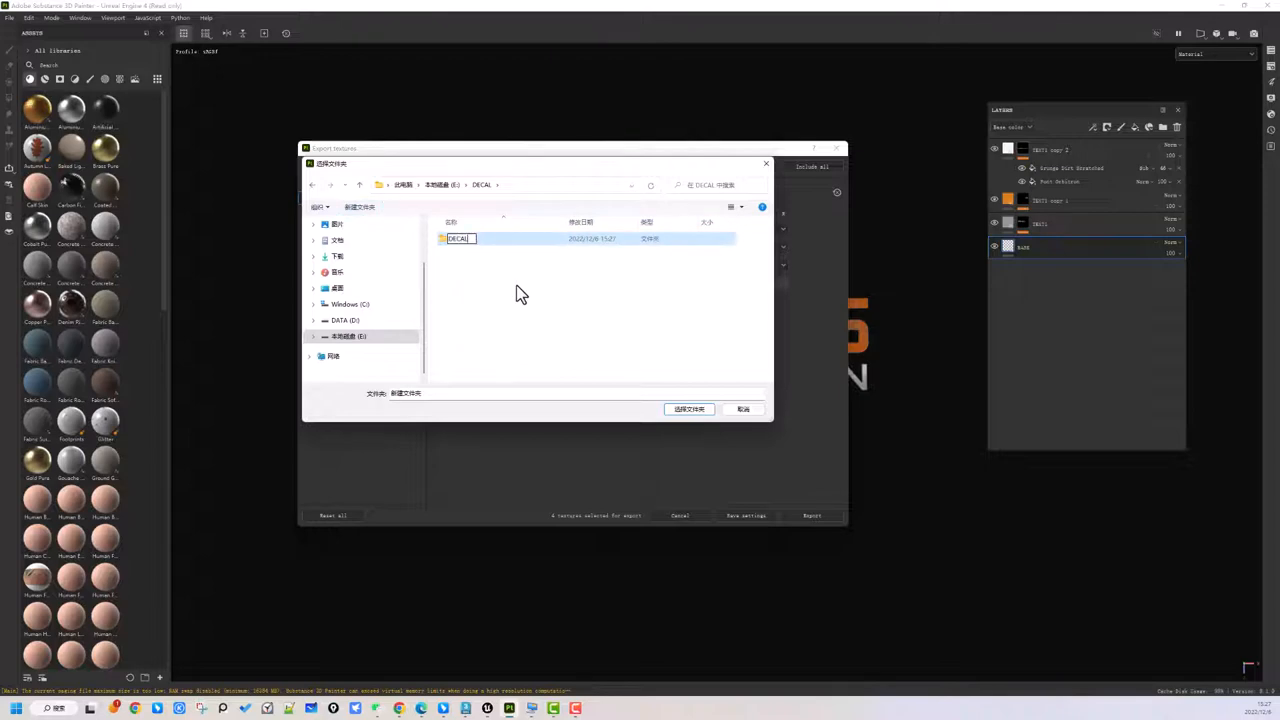
pyautogui.write('01')
pyautogui.press('Return')
pyautogui.doubleClick(485, 243)
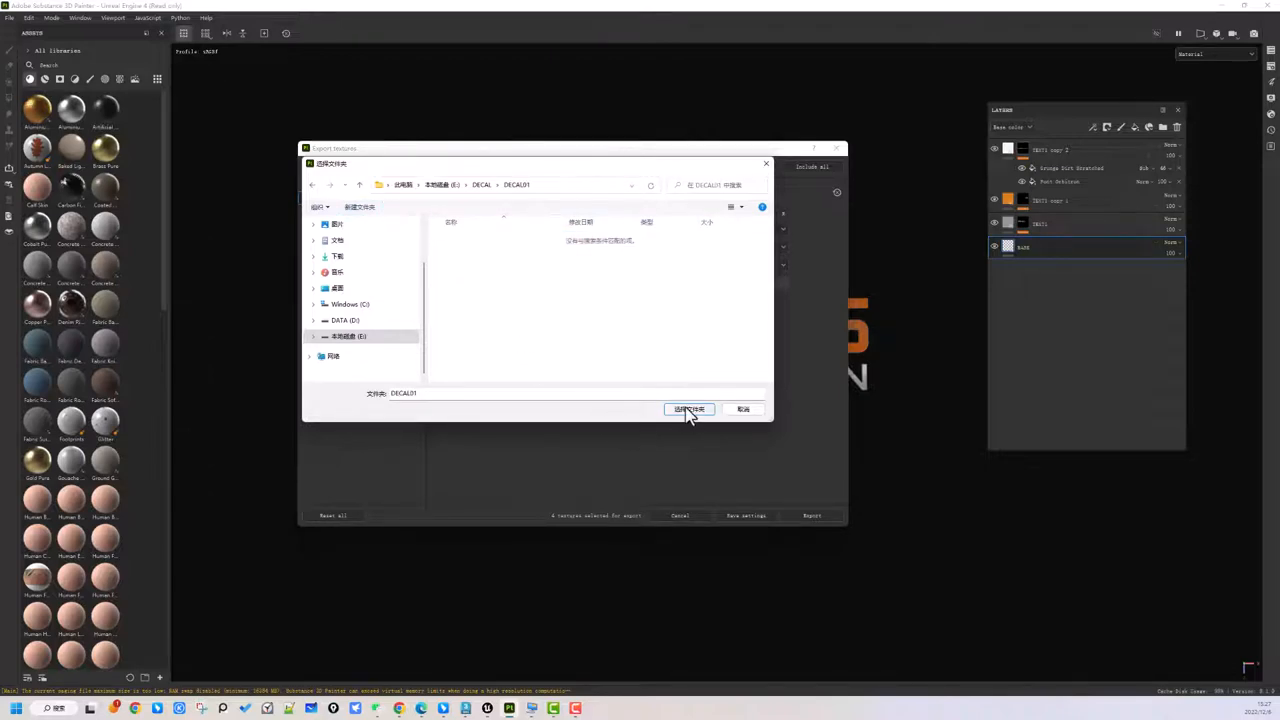
pyautogui.click(688, 410)
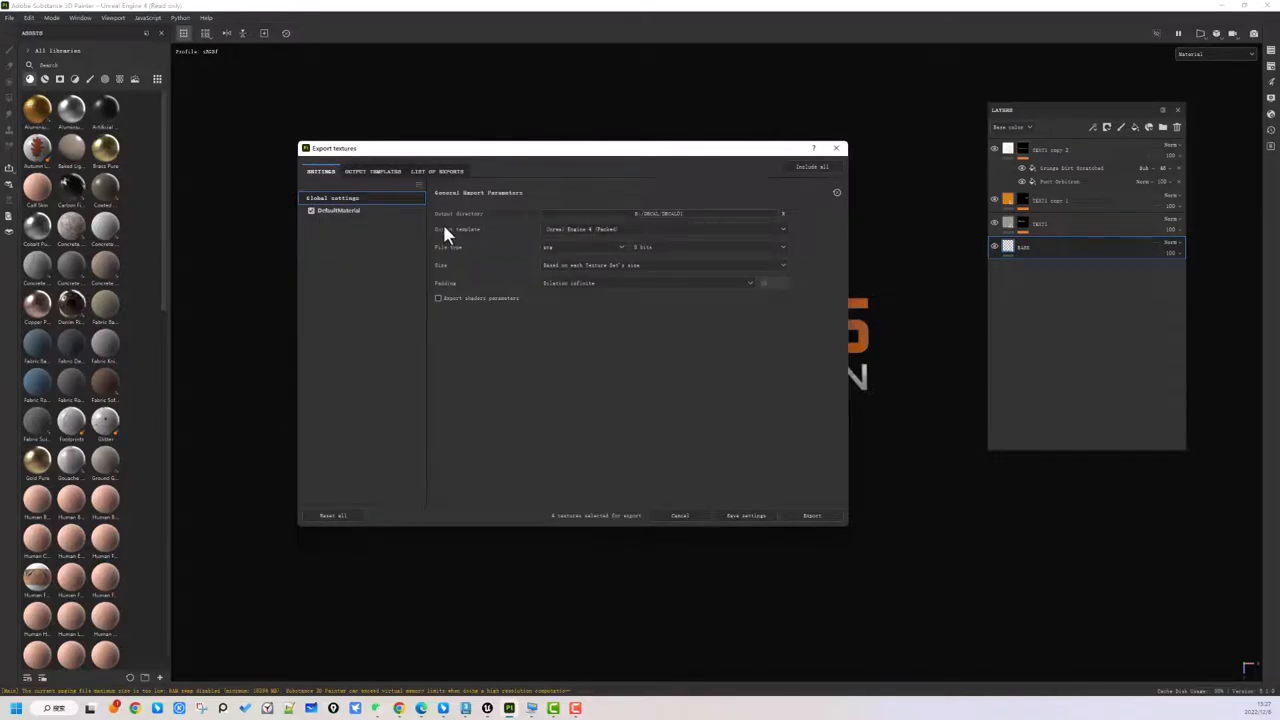
# Export the textures at size 2048 using the DECALS FOR UE output template
pyautogui.click(657, 232)
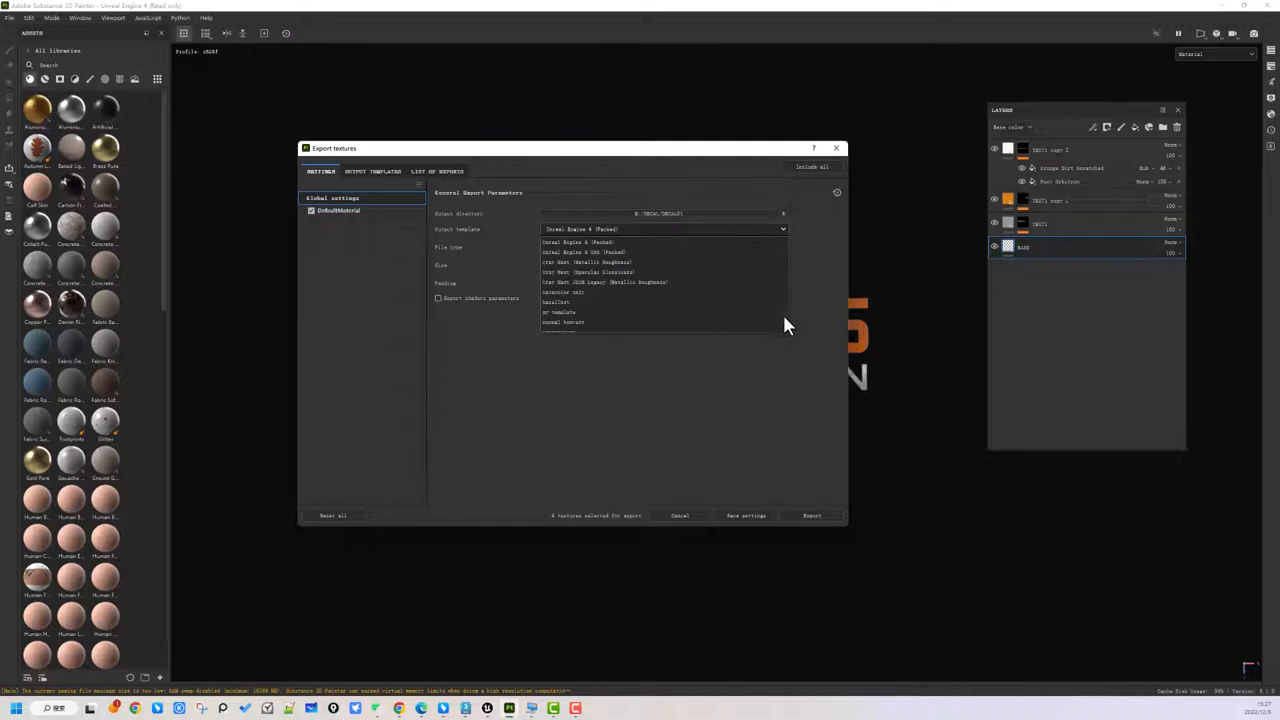
pyautogui.scroll(-1, 784, 325)
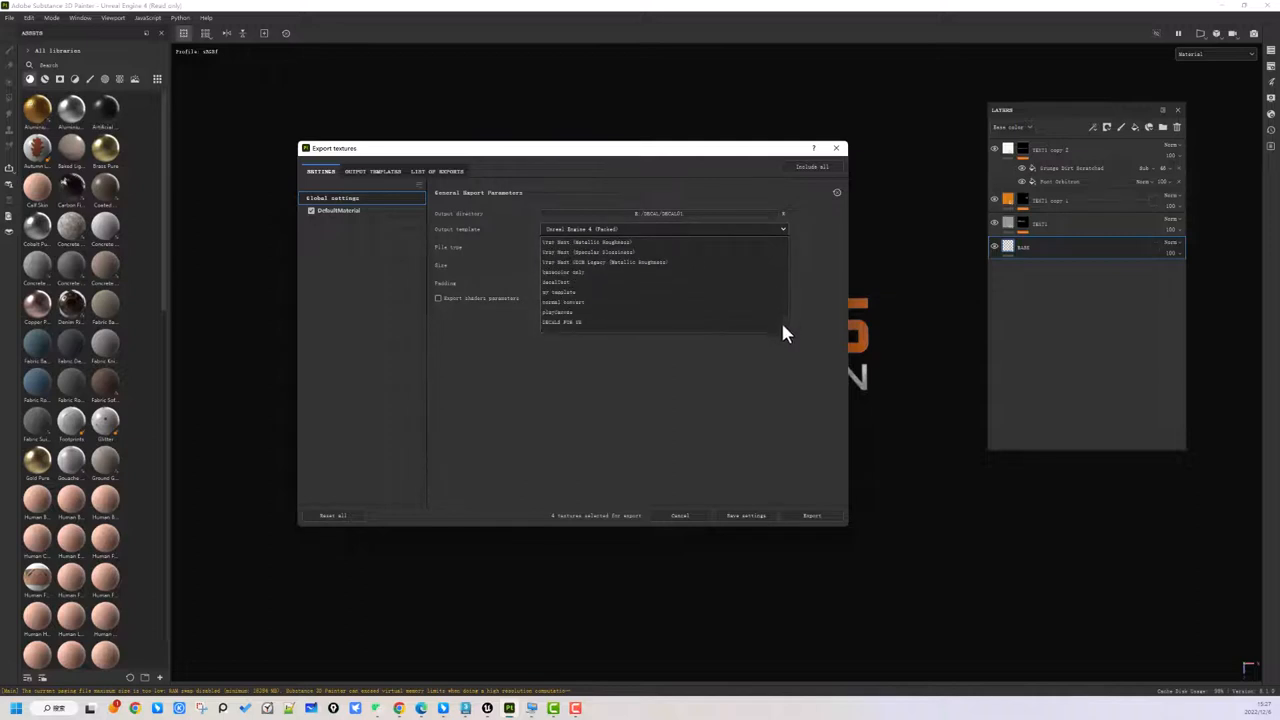
pyautogui.click(556, 323)
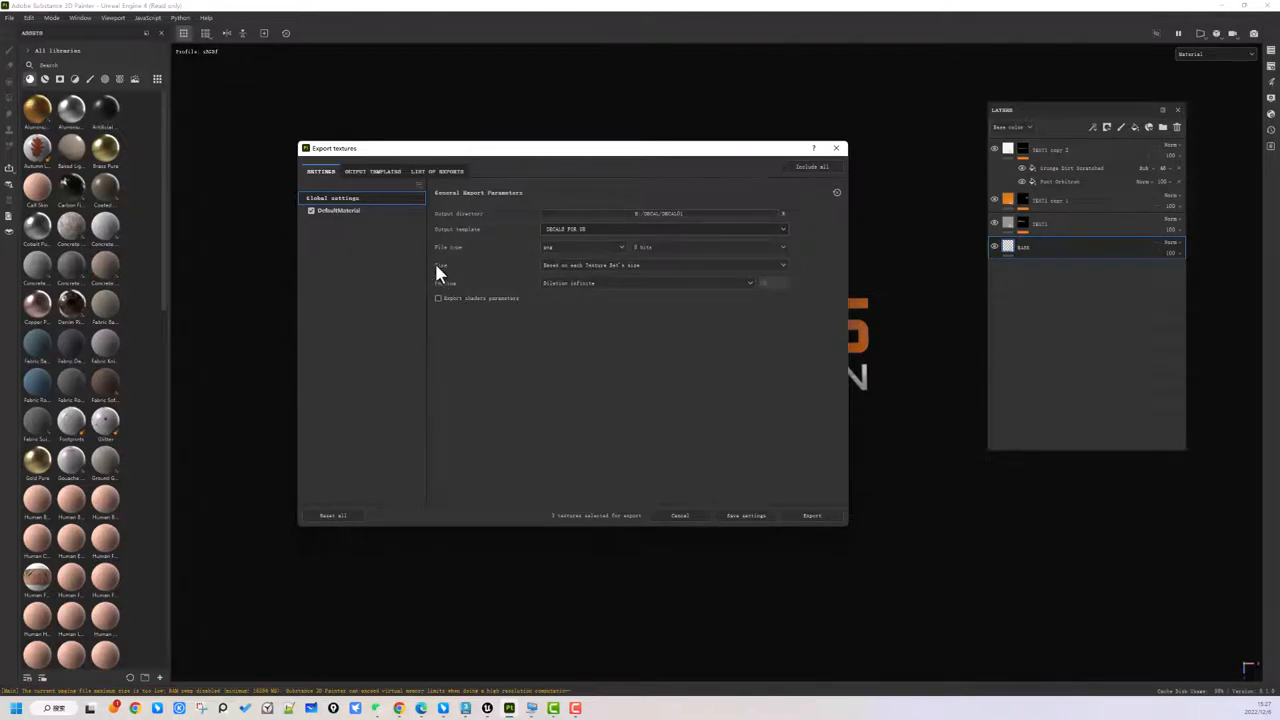
pyautogui.click(605, 265)
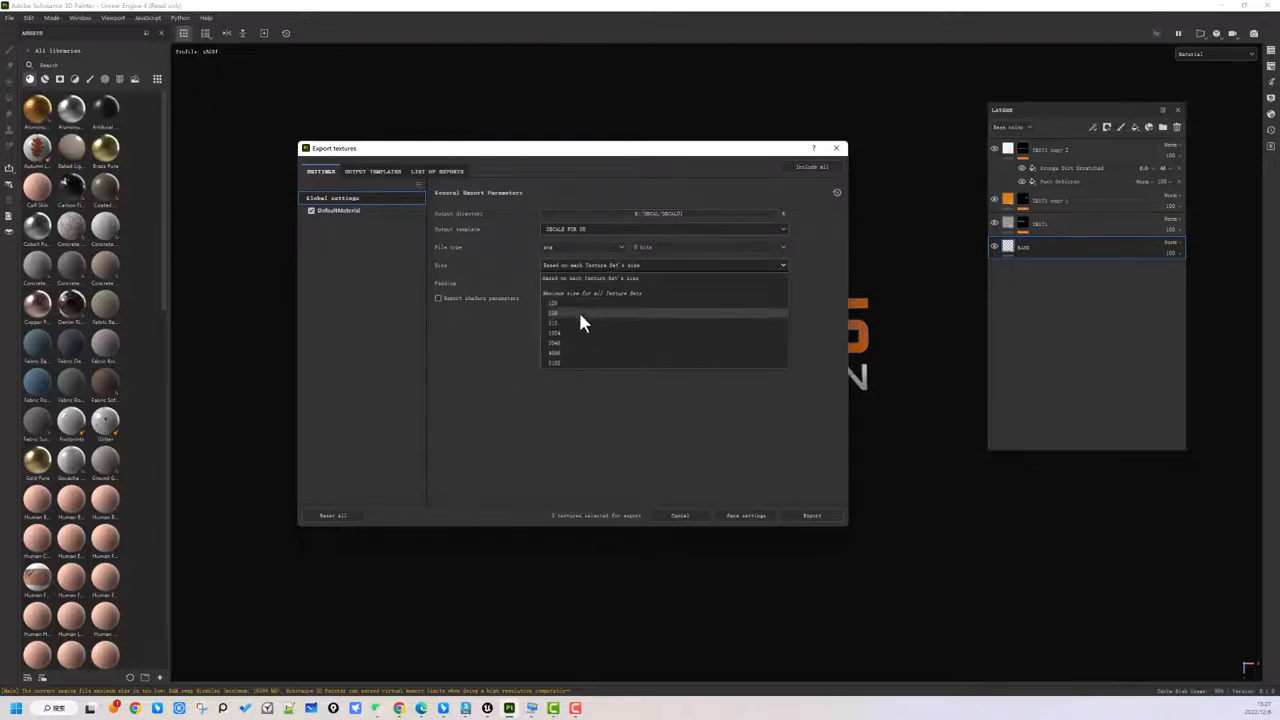
pyautogui.click(567, 347)
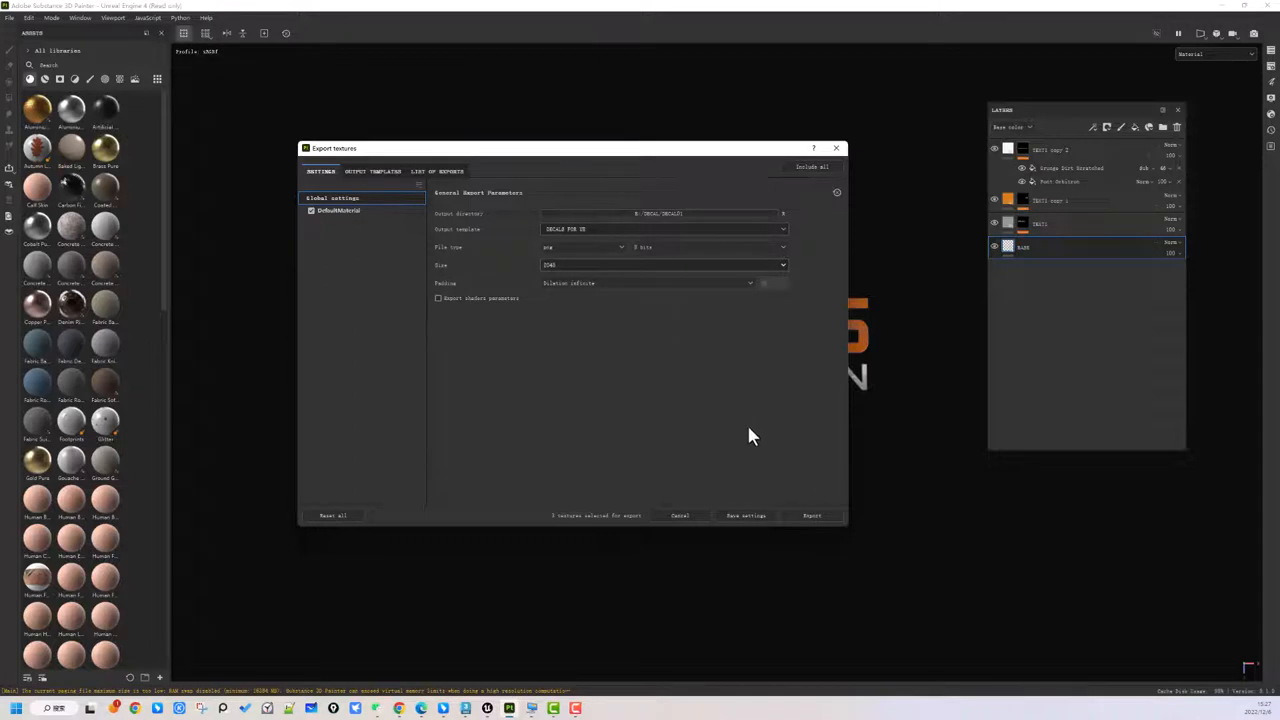
pyautogui.click(812, 517)
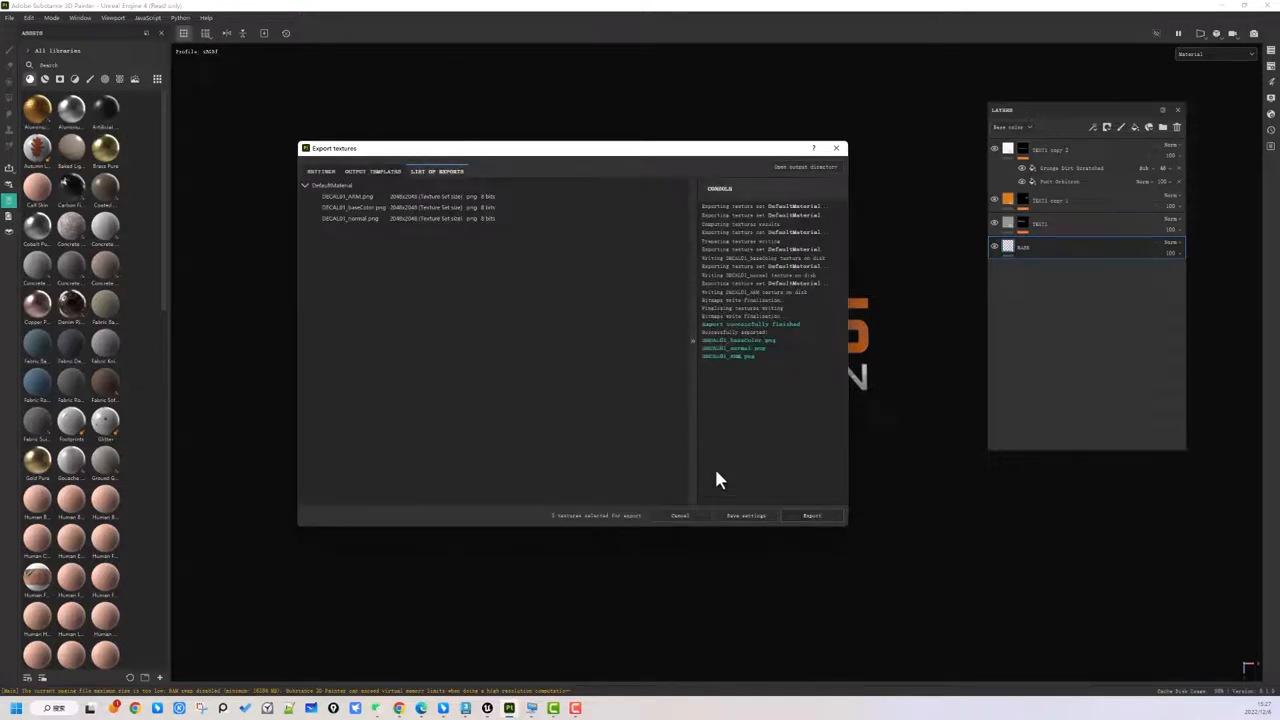
# Open the export output directory and inspect thumbnails of the exported DECAL01 textures
pyautogui.click(791, 170)
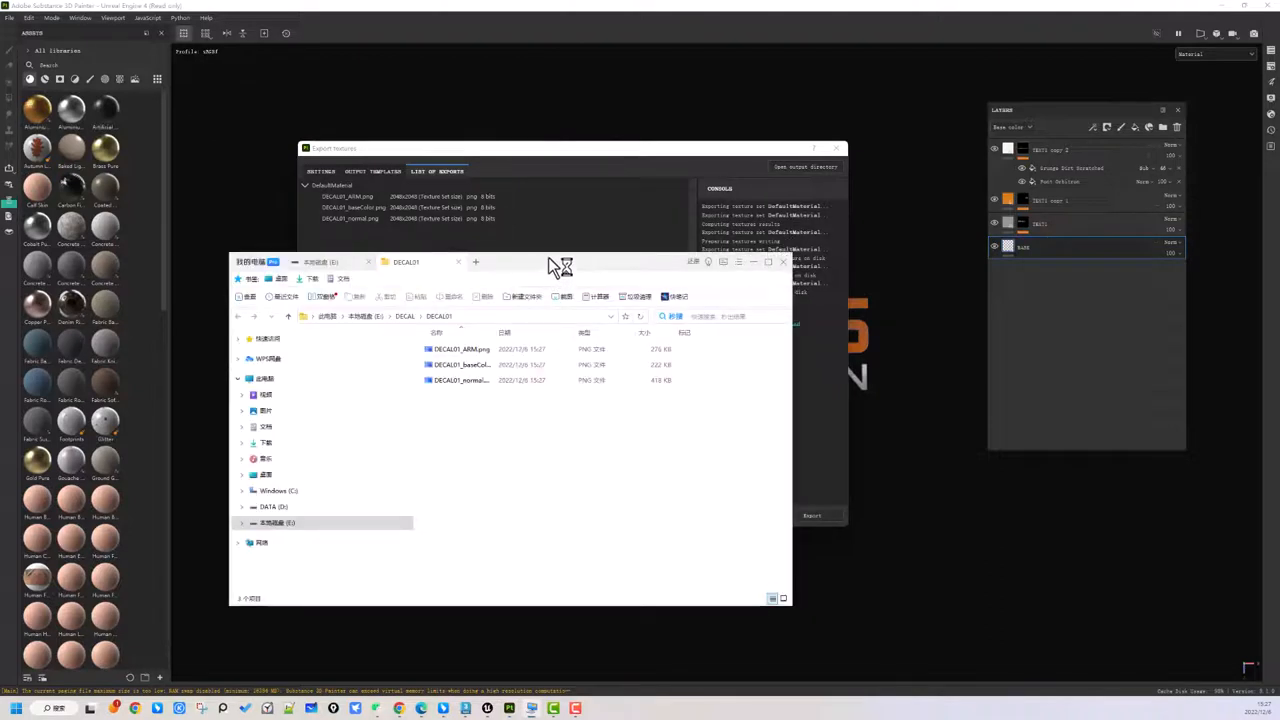
pyautogui.click(840, 517)
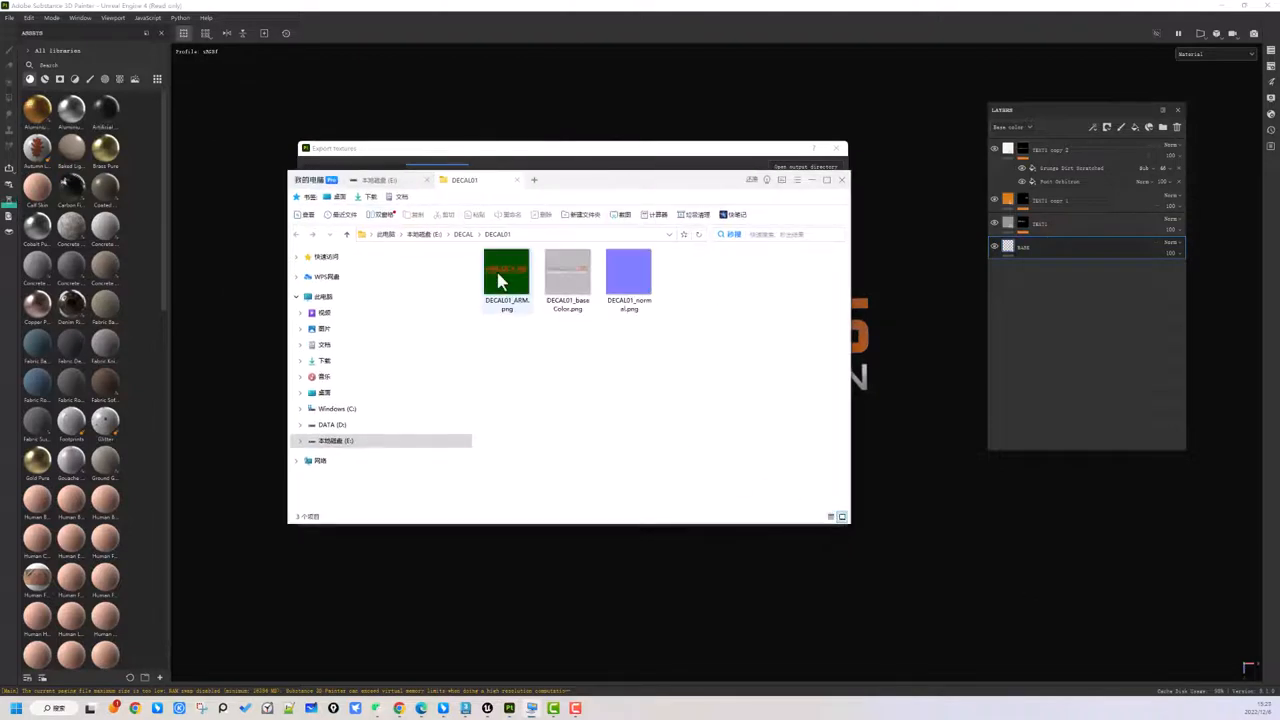
pyautogui.click(583, 295)
pyautogui.click(551, 356)
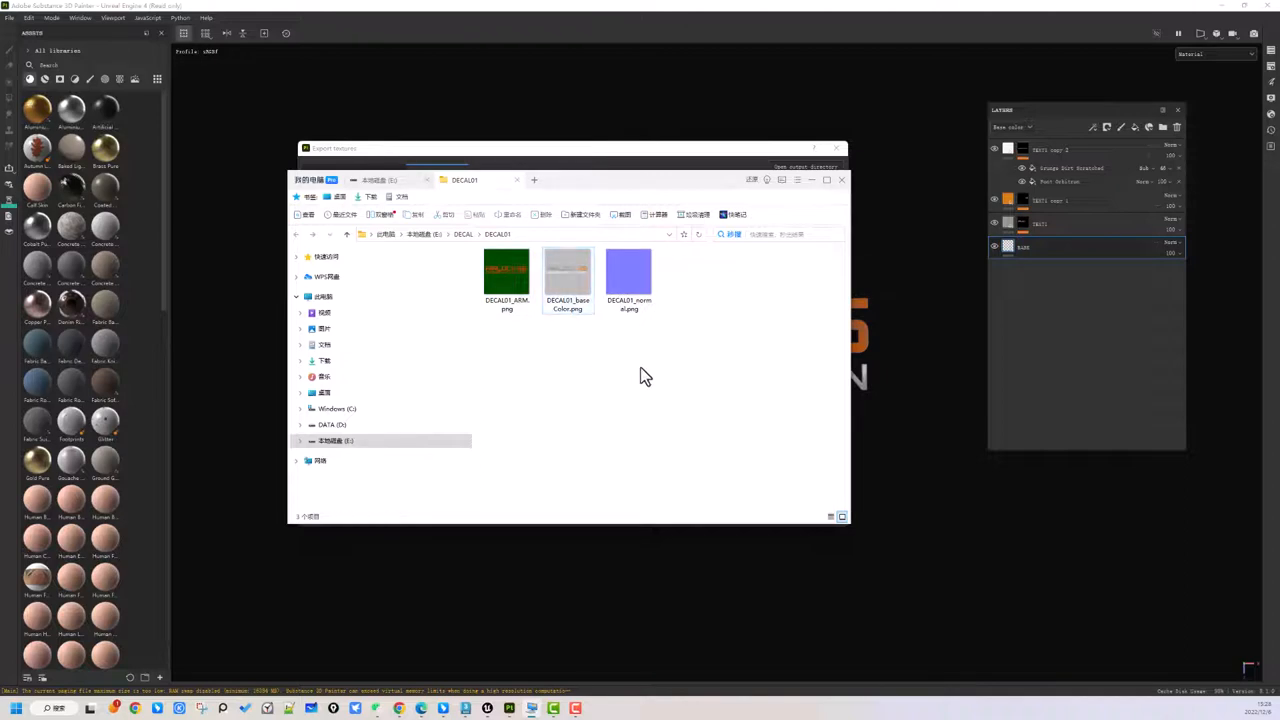
pyautogui.moveTo(695, 264); pyautogui.dragTo(500, 312)
pyautogui.click(700, 385)
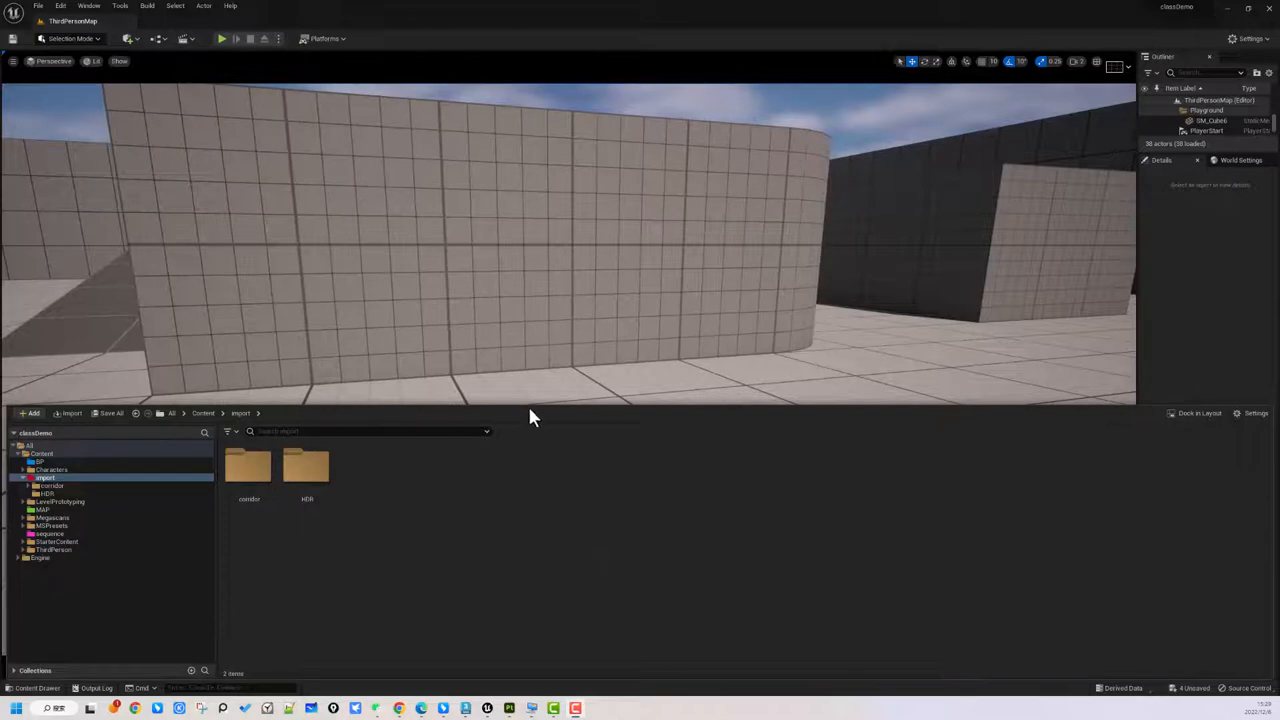
# Switch to Unreal Engine and create a folder named decals directly under Content
pyautogui.moveTo(530, 405); pyautogui.dragTo(532, 455)
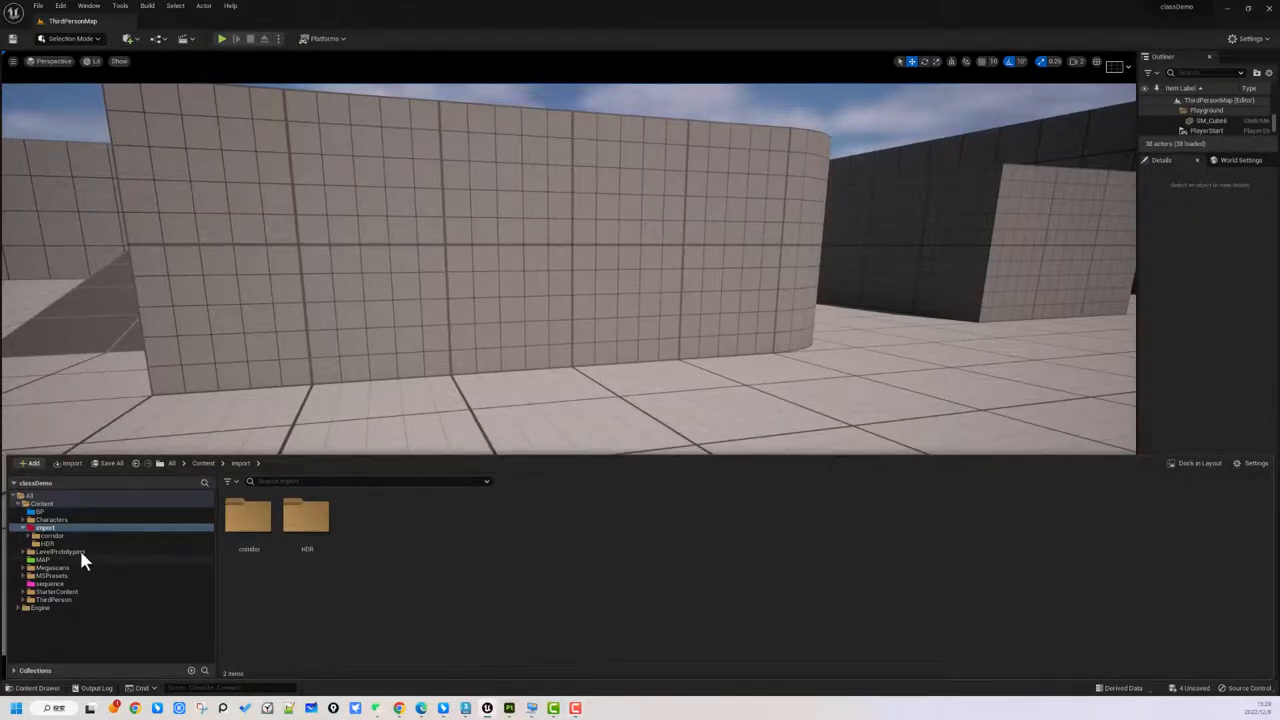
pyautogui.click(42, 504)
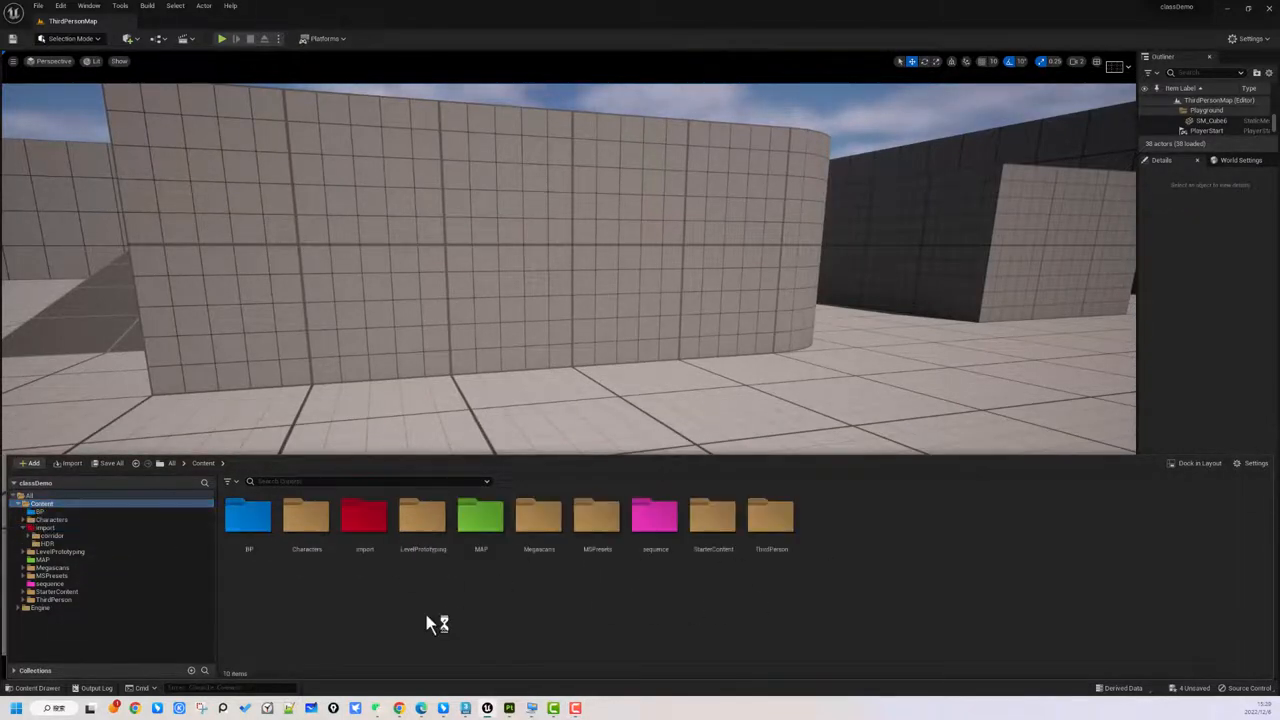
pyautogui.rightClick(382, 578)
pyautogui.click(510, 613)
pyautogui.rightClick(408, 606)
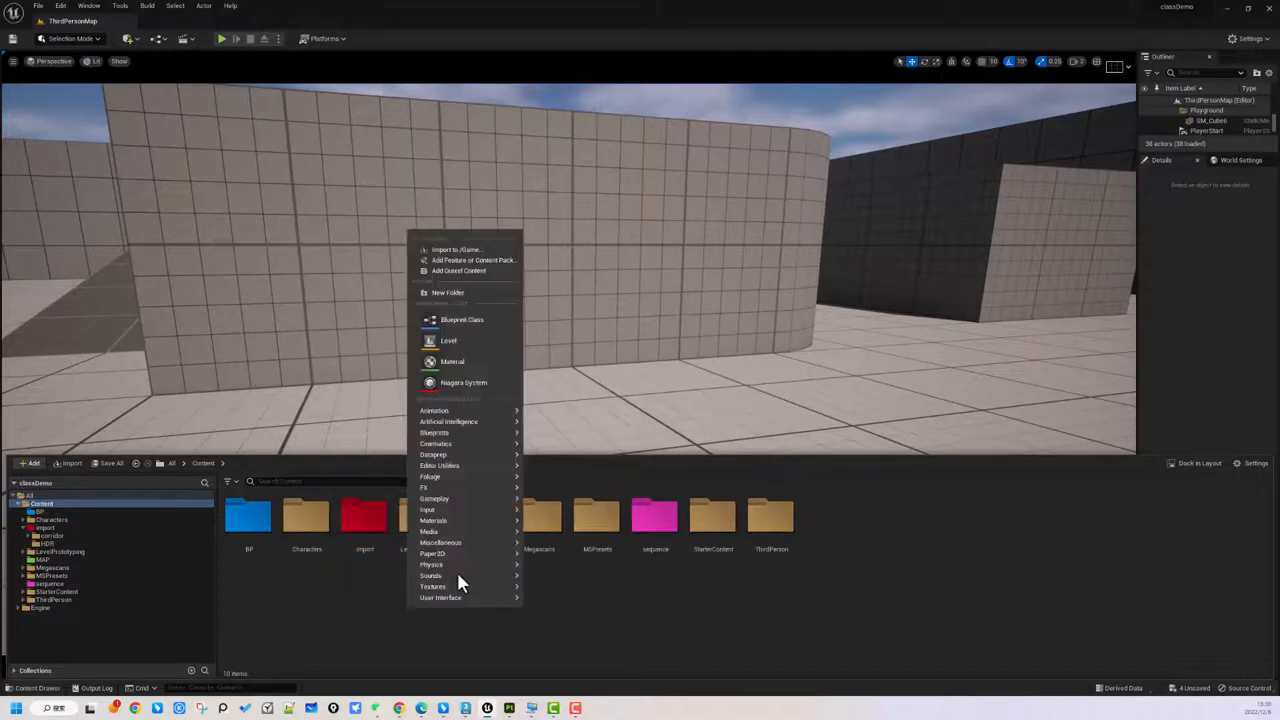
pyautogui.click(457, 290)
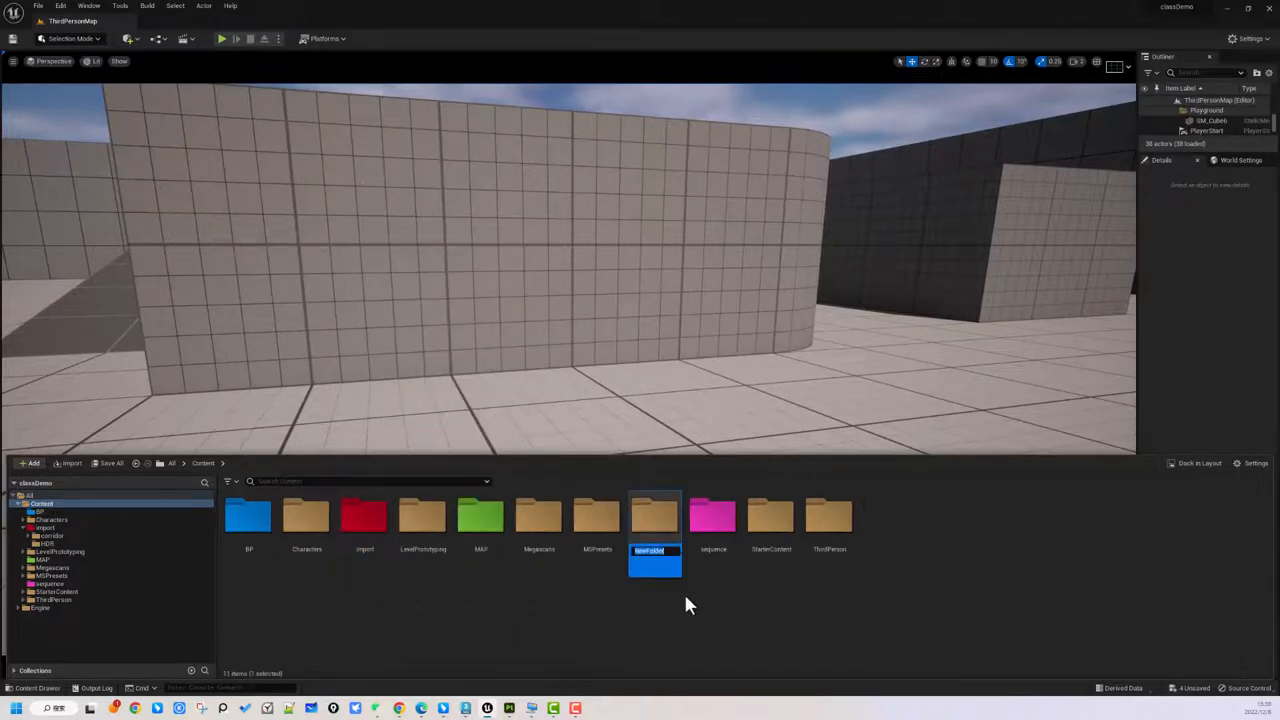
pyautogui.write('de')
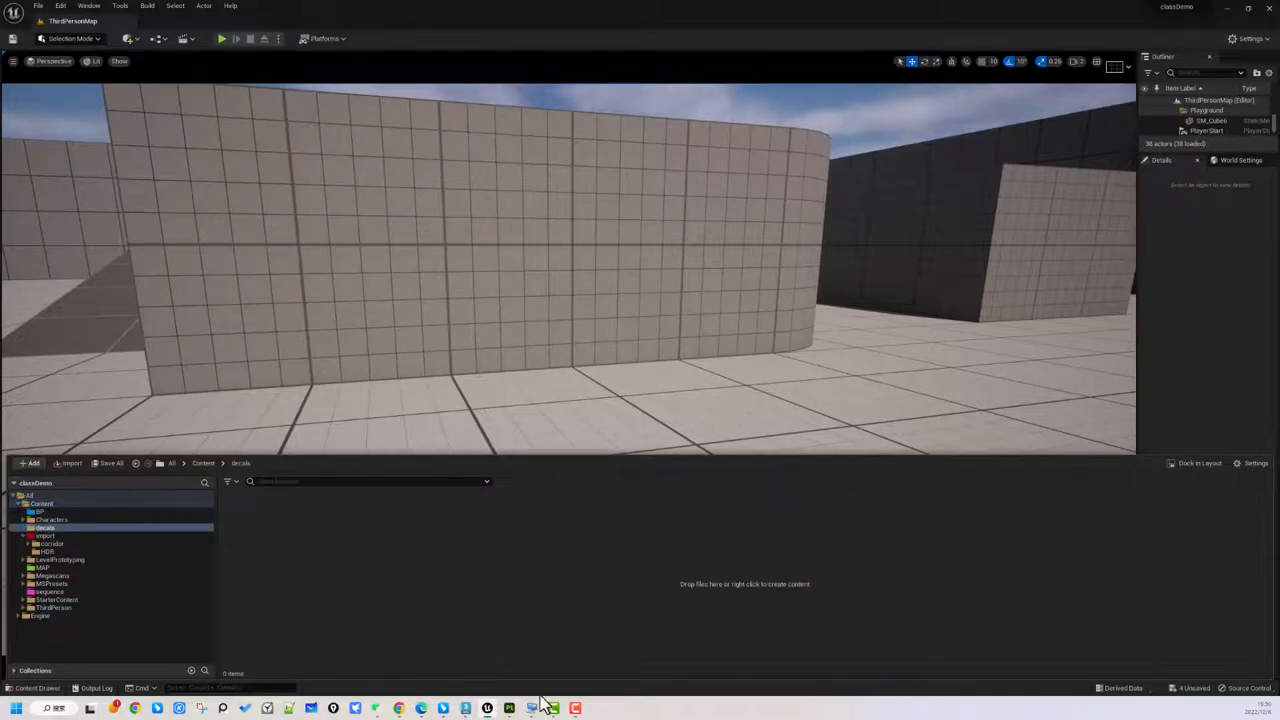
# Import the three DECAL01 textures (ARM, baseColor and normal) from the file manager into the decals folder
pyautogui.click(533, 707)
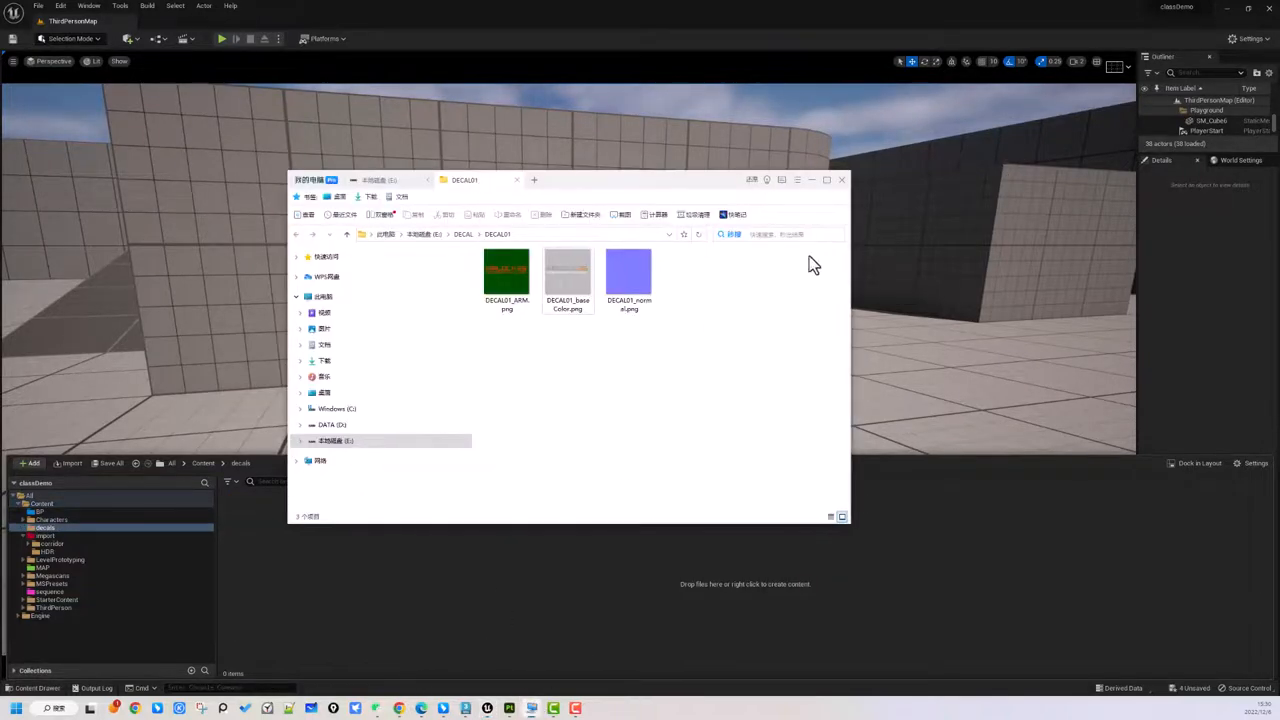
pyautogui.moveTo(643, 177); pyautogui.dragTo(884, 150)
pyautogui.moveTo(929, 243); pyautogui.dragTo(323, 560)
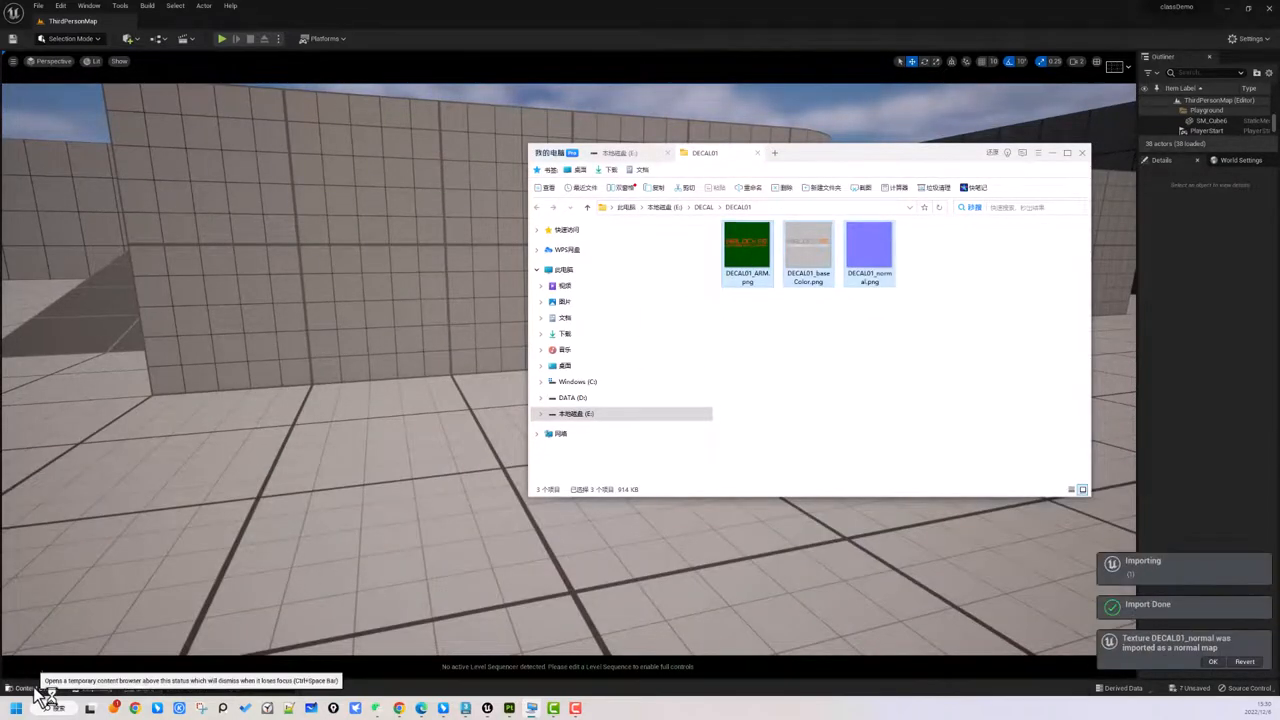
pyautogui.click(37, 690)
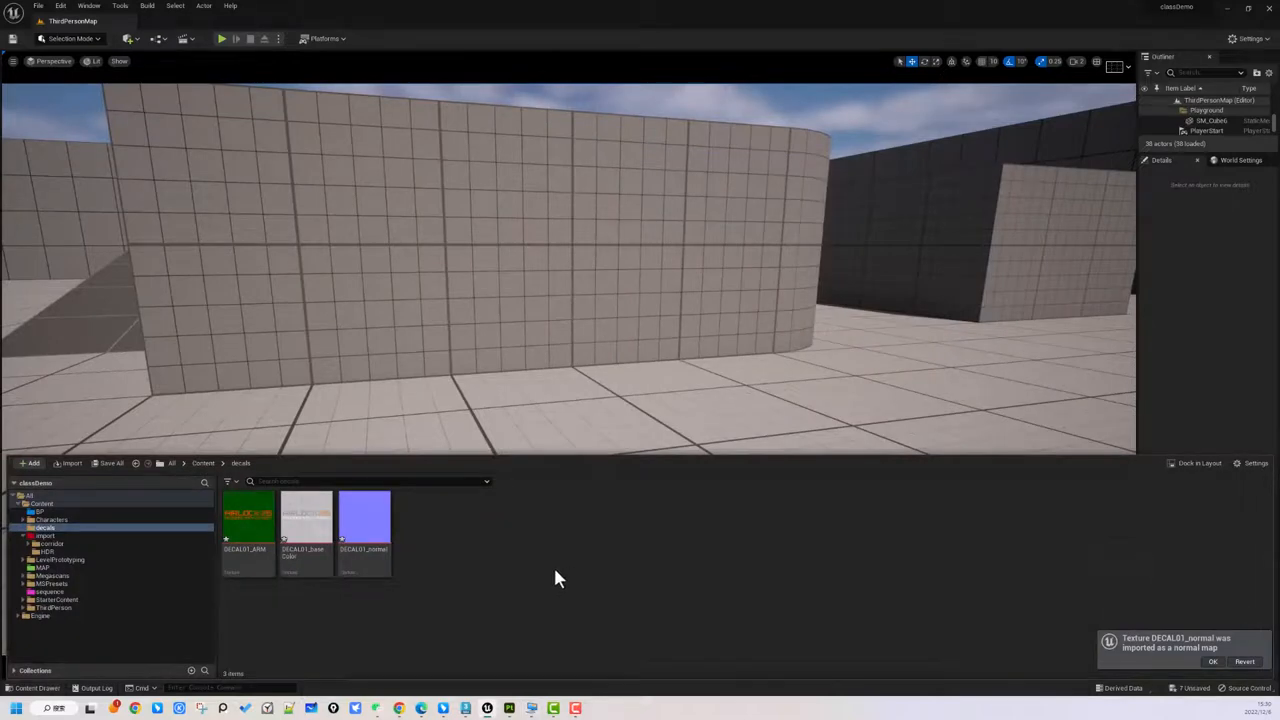
# Disable sRGB on the DECAL01_ARM texture, save it and close its editor
pyautogui.click(235, 525)
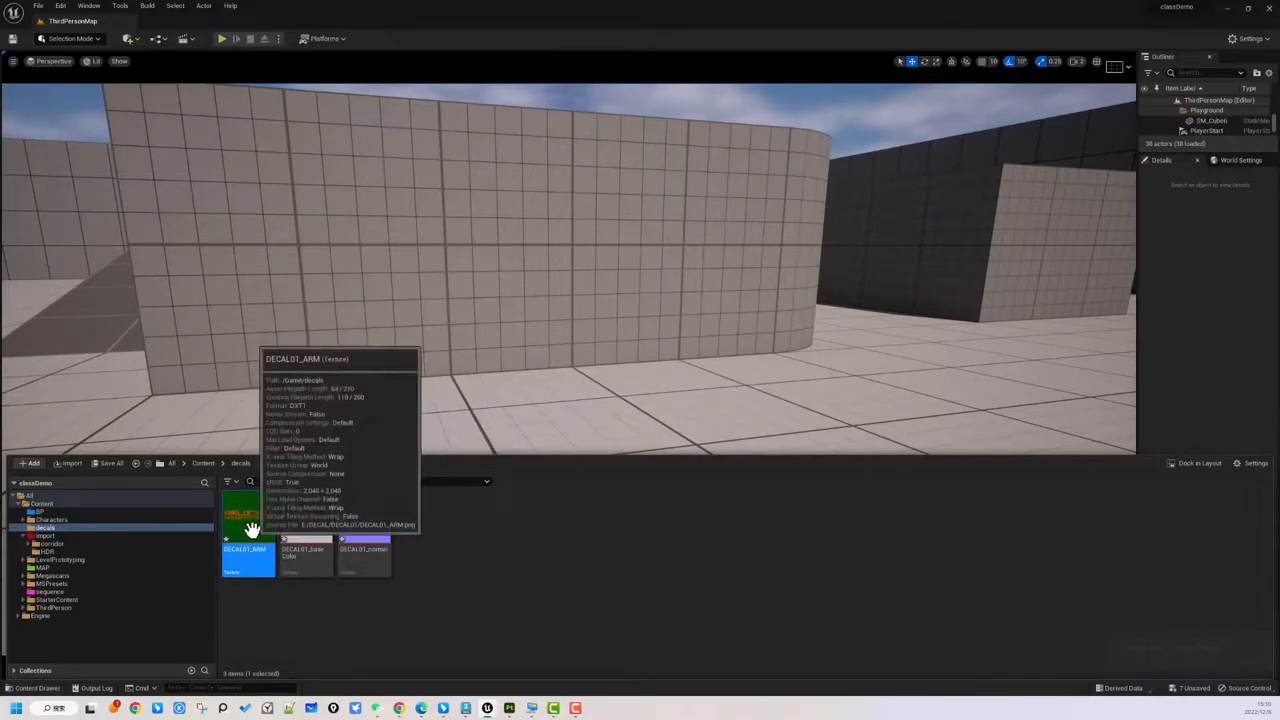
pyautogui.doubleClick(250, 527)
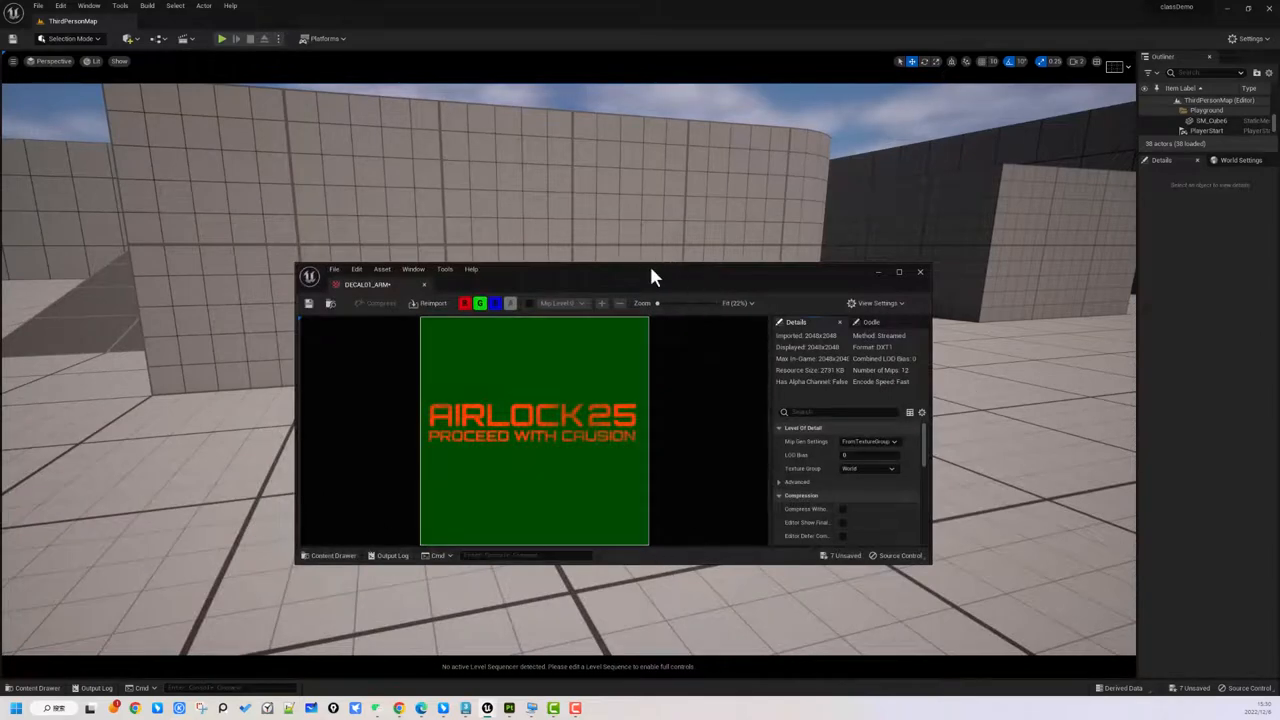
pyautogui.moveTo(652, 275); pyautogui.dragTo(603, 254)
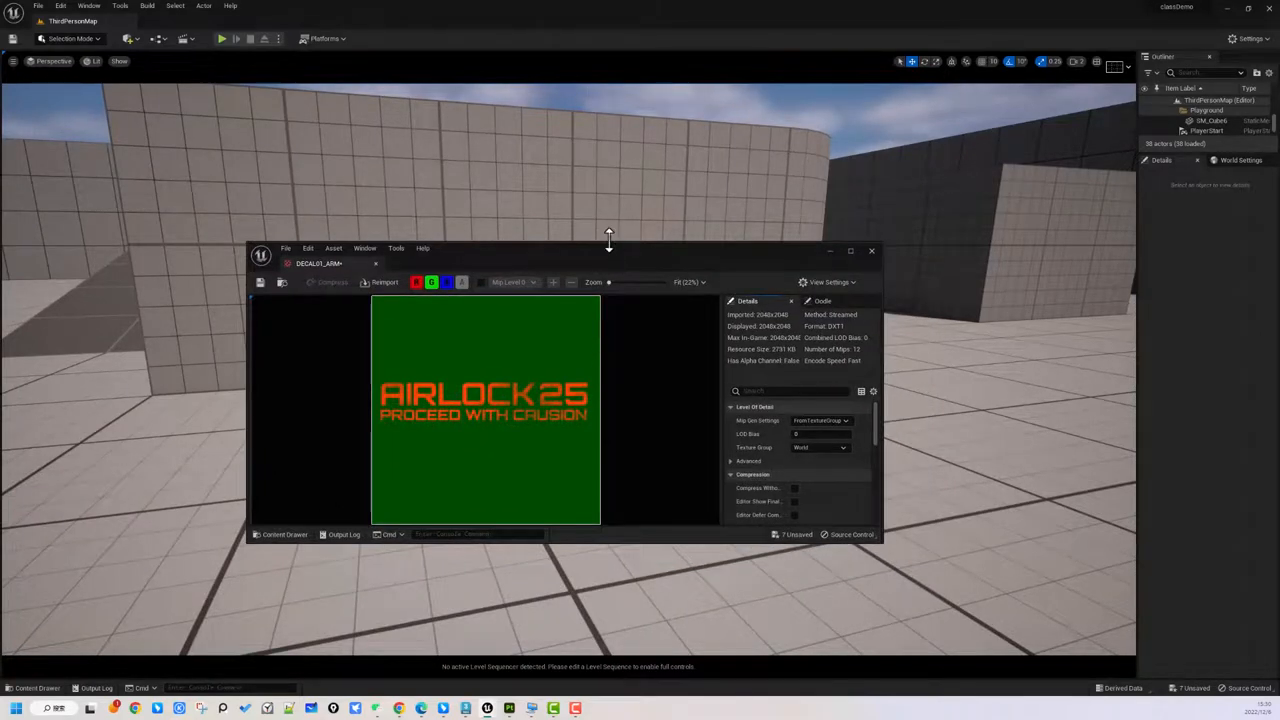
pyautogui.click(790, 391)
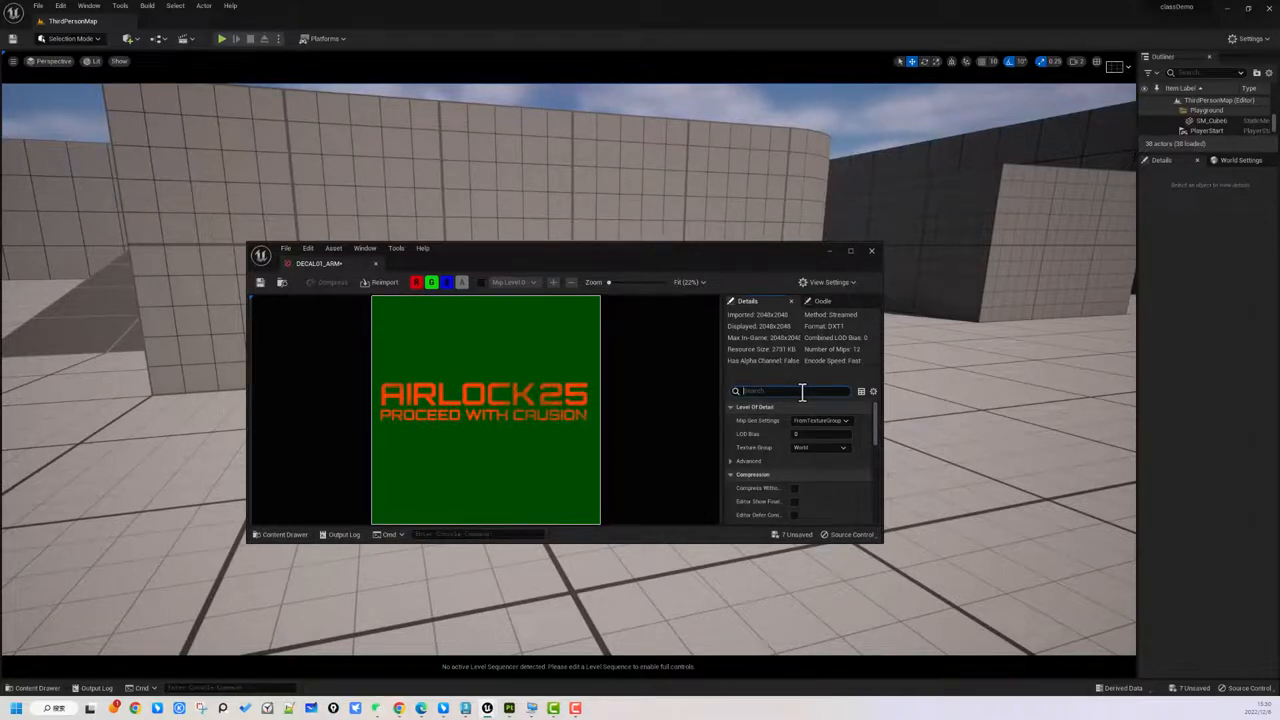
pyautogui.write('srg')
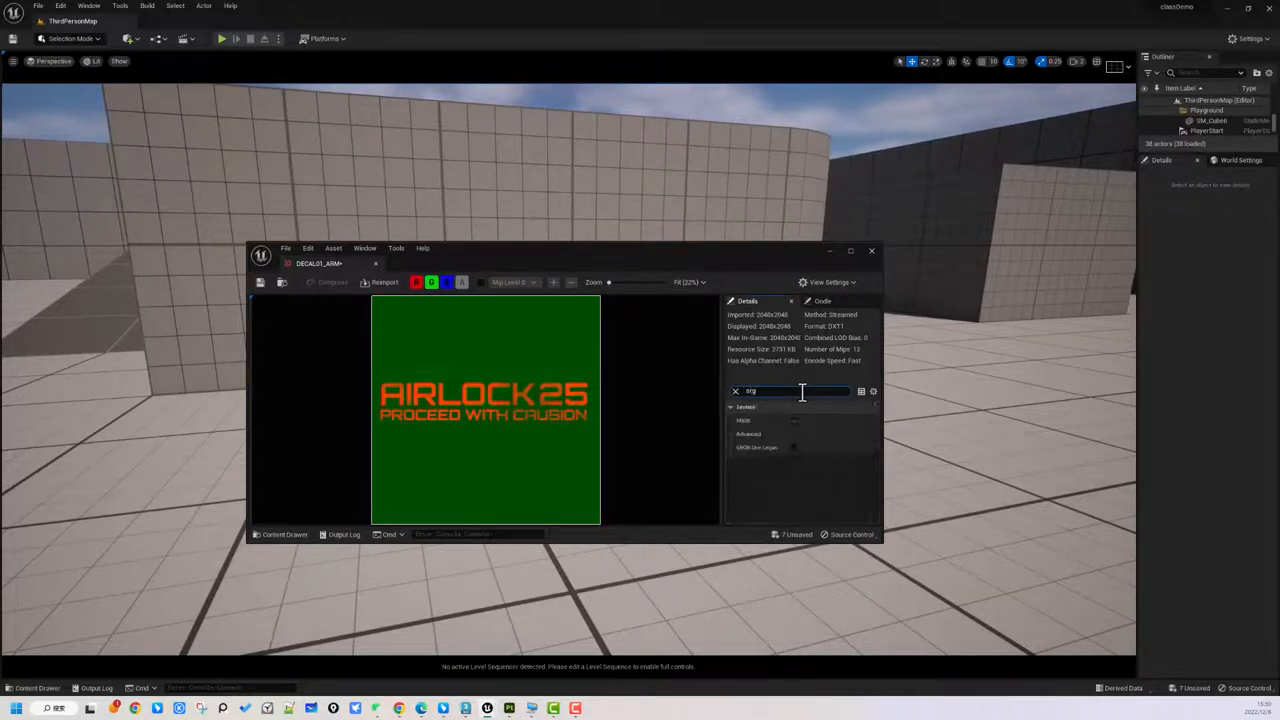
pyautogui.write('b')
pyautogui.click(794, 420)
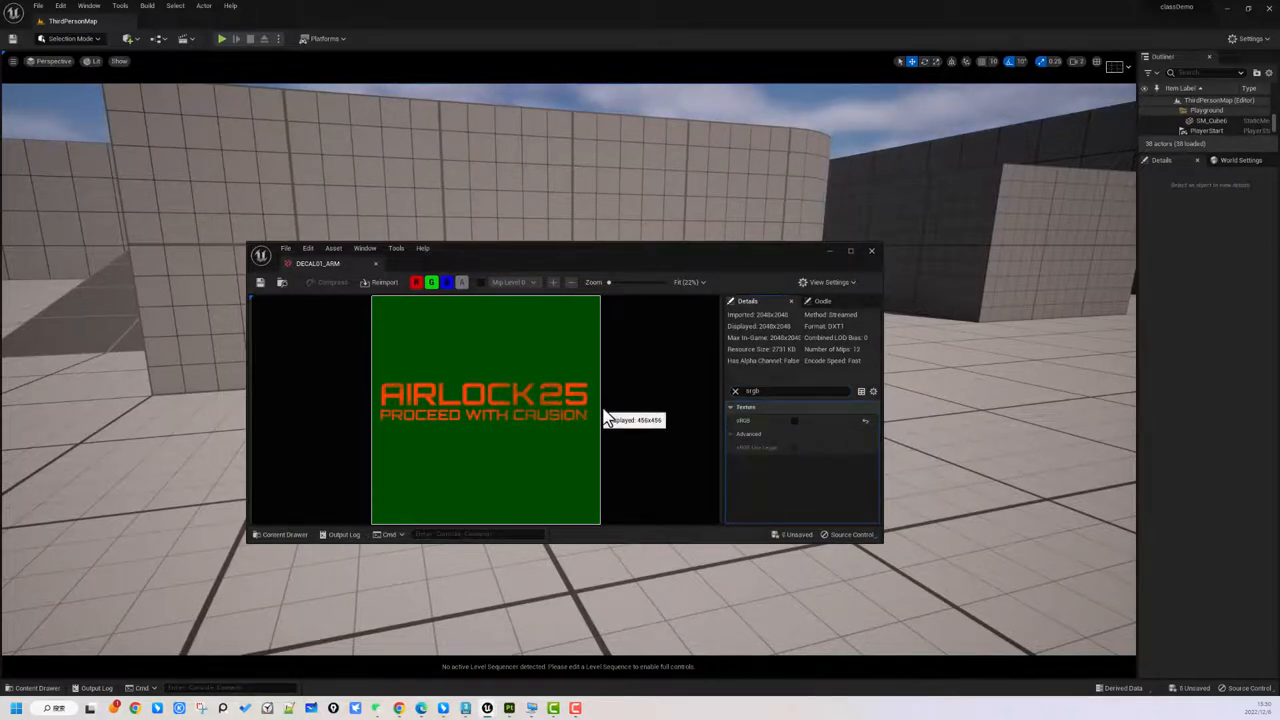
pyautogui.click(871, 250)
# Create a material named M_DECAL in the decals folder
pyautogui.click(36, 688)
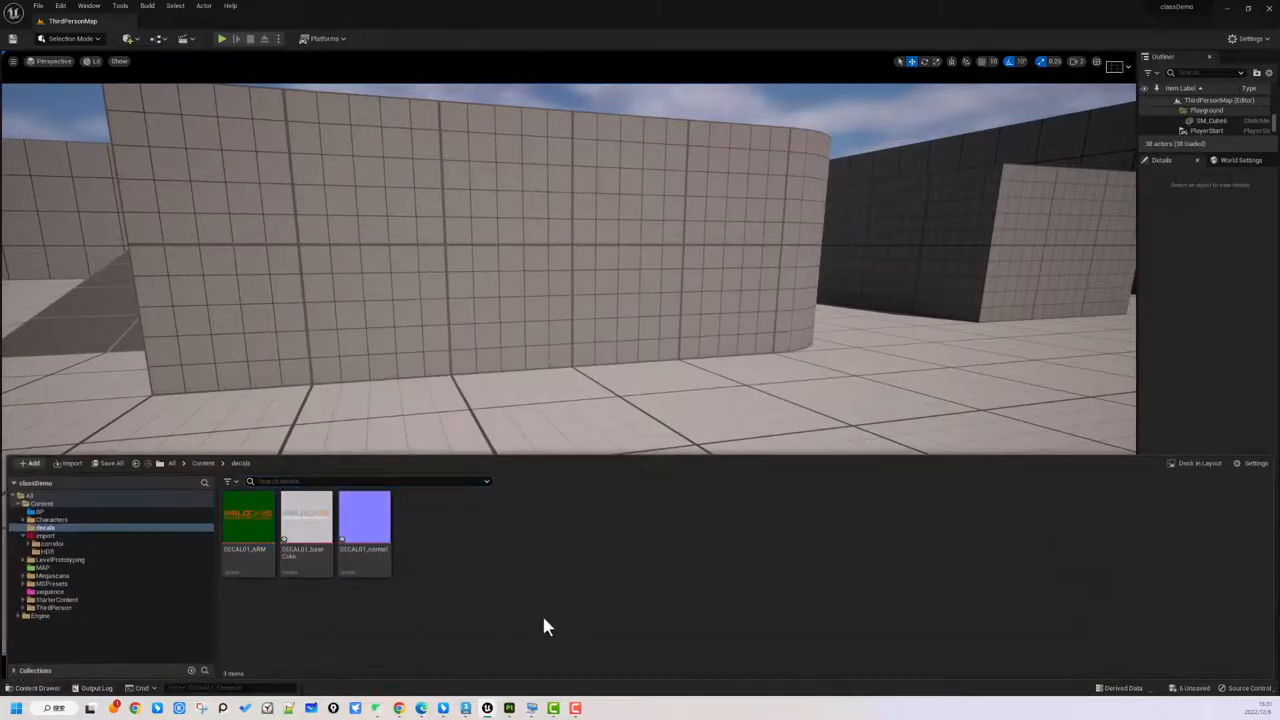
pyautogui.rightClick(474, 561)
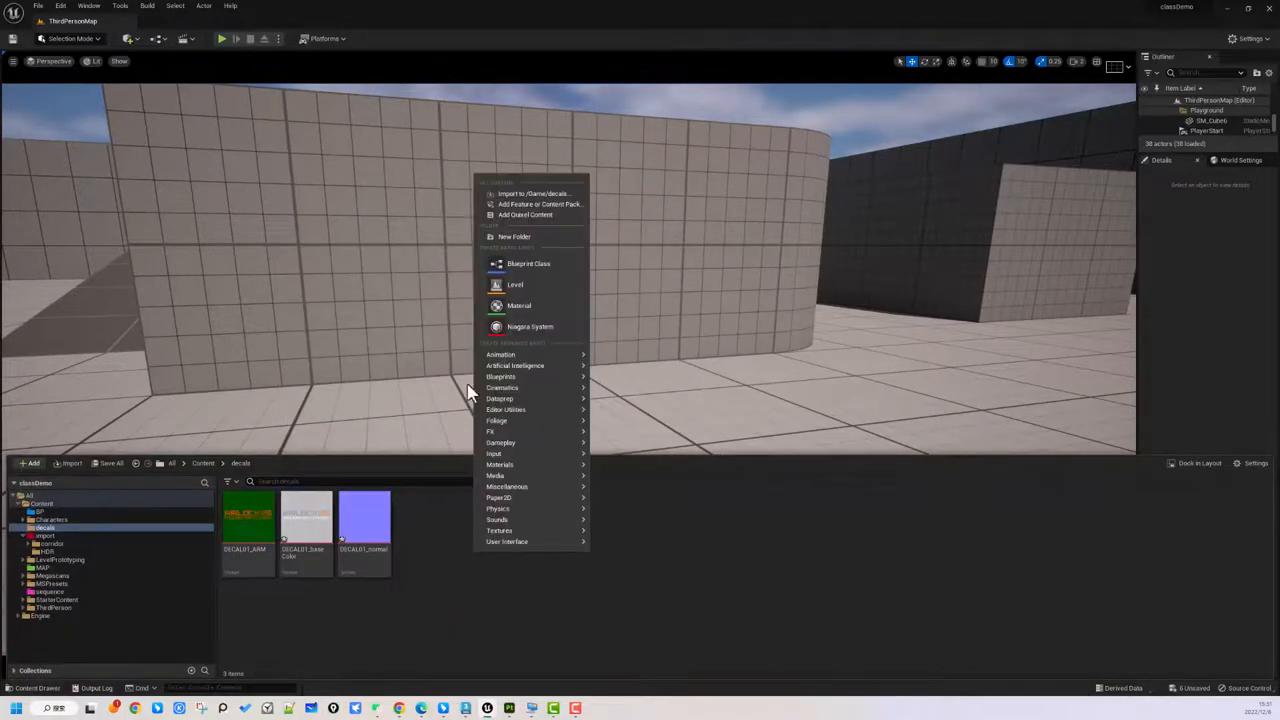
pyautogui.click(523, 308)
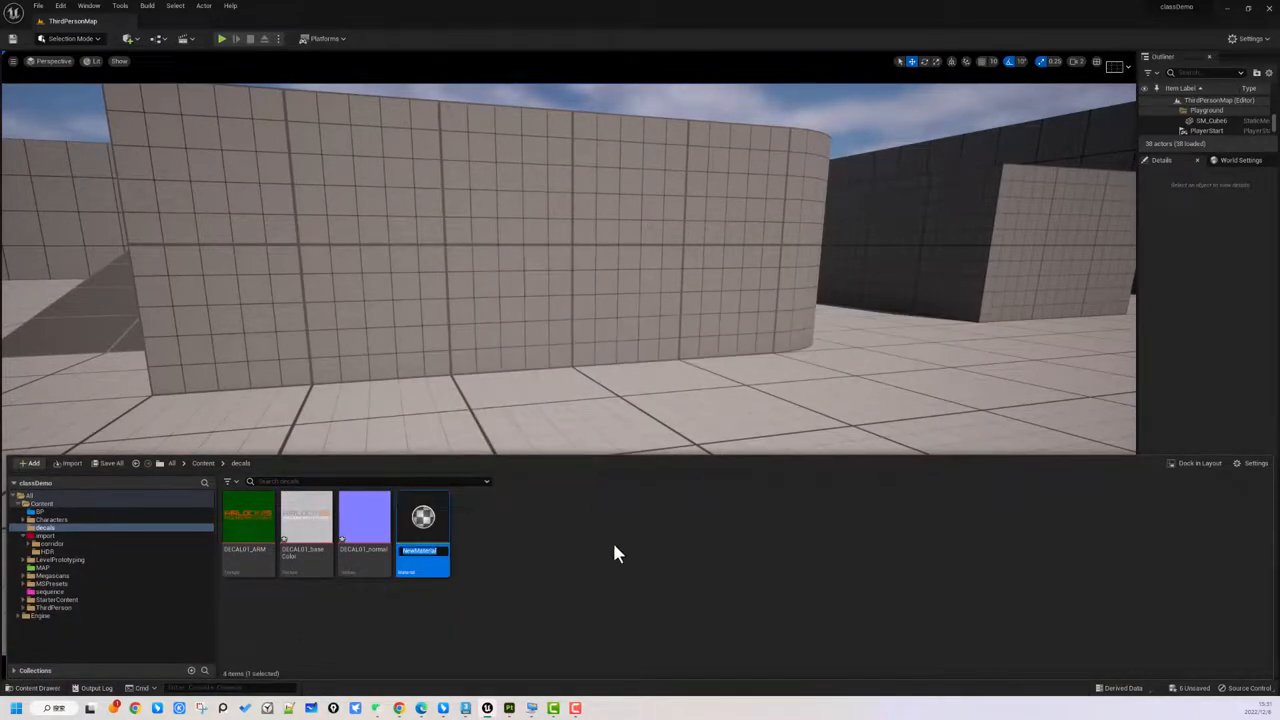
pyautogui.write('M_DECAL')
pyautogui.press('Return')
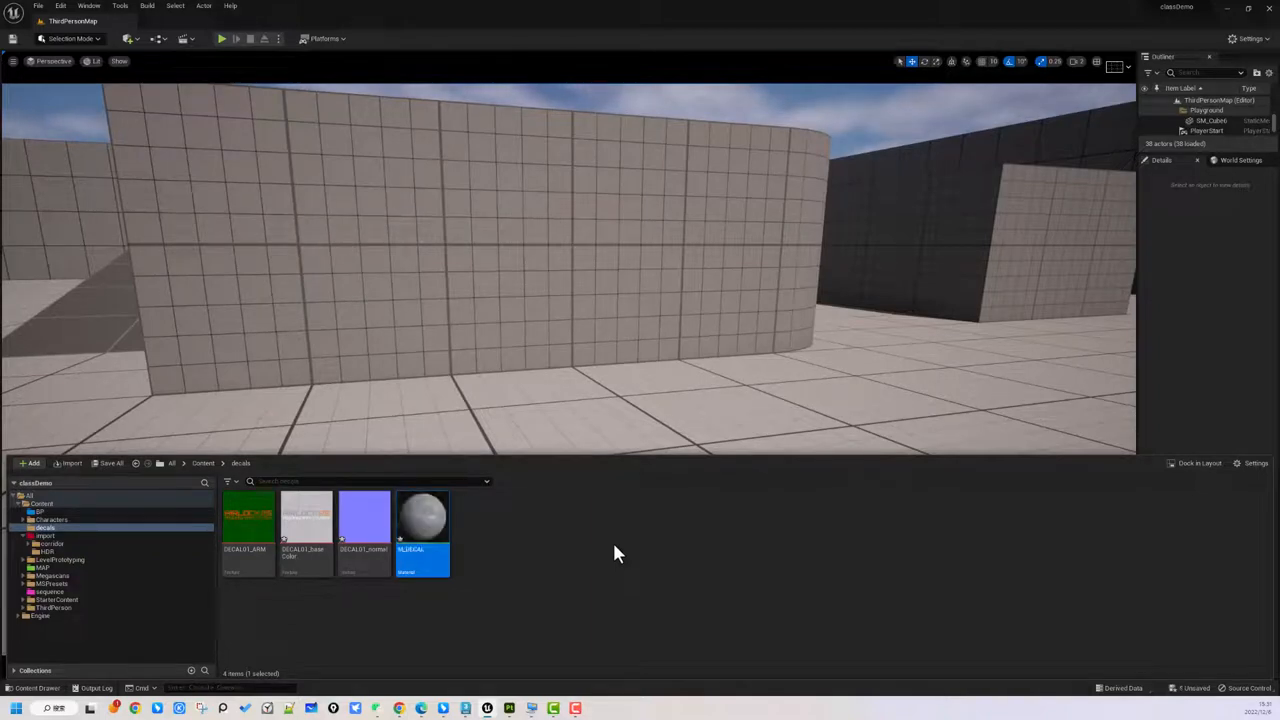
# Open the M_DECAL material for editing and move its main output node slightly within the graph
pyautogui.click(458, 535)
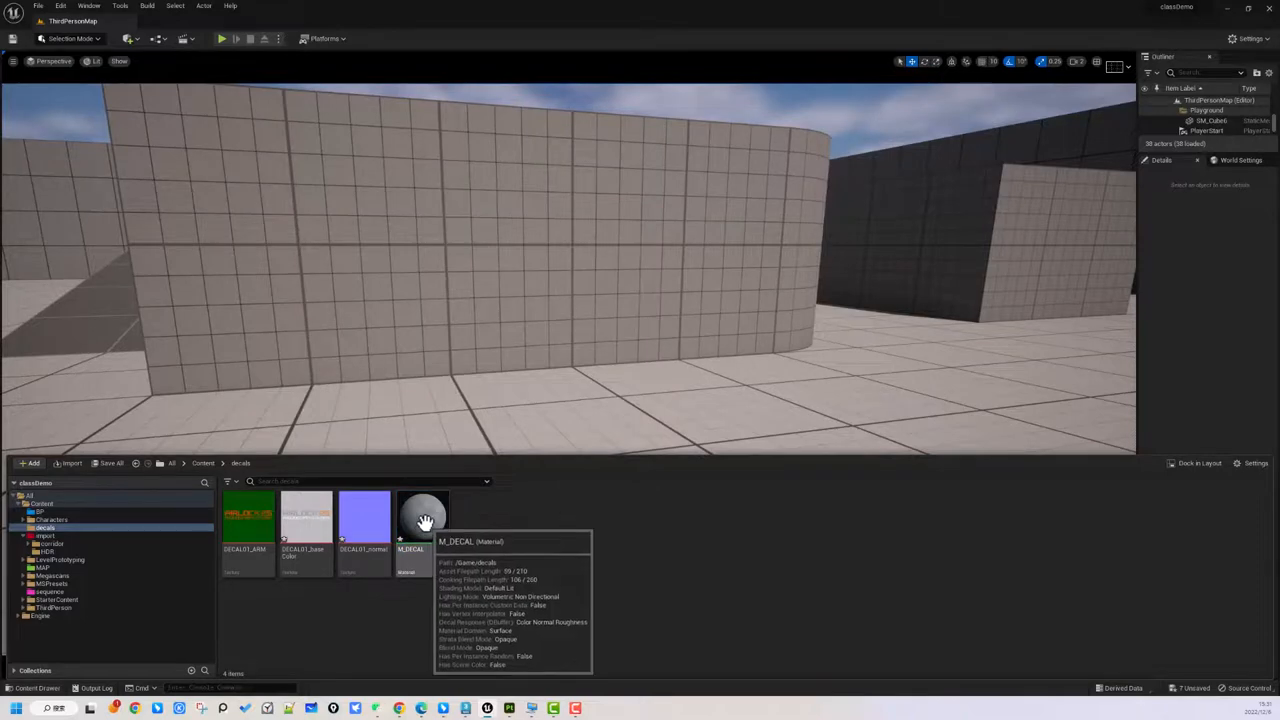
pyautogui.doubleClick(424, 522)
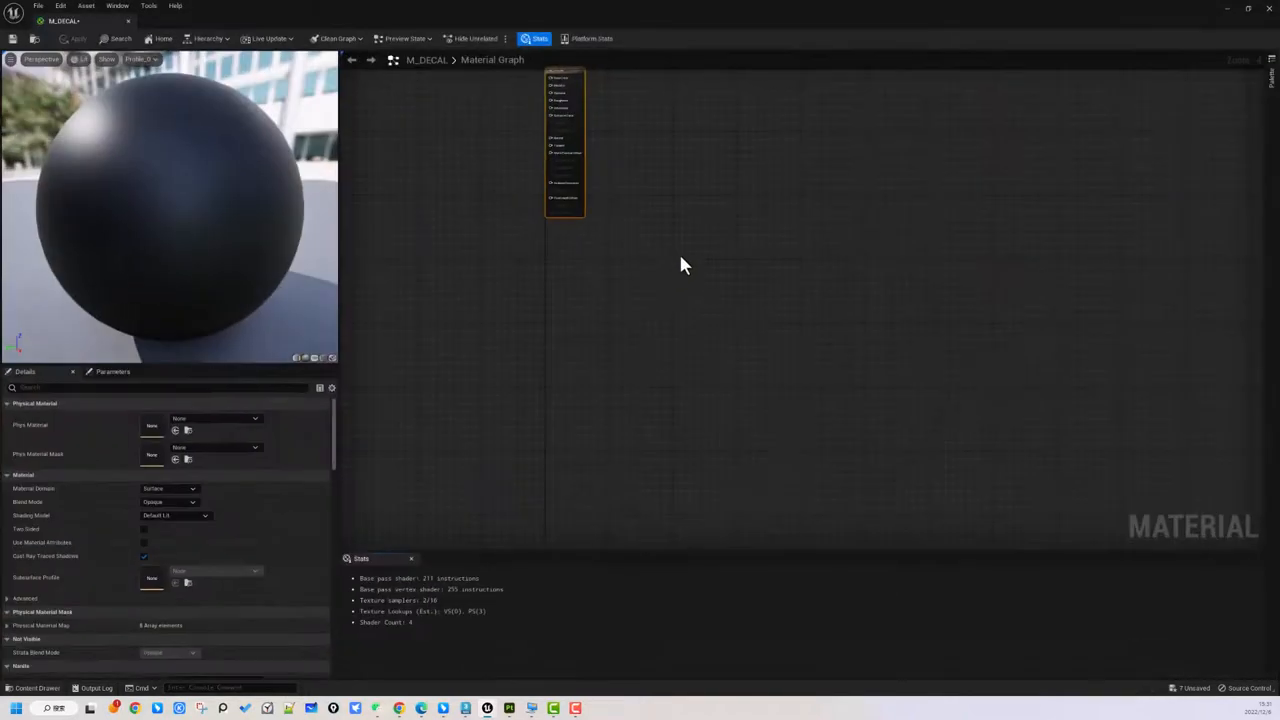
pyautogui.doubleClick(683, 248)
pyautogui.moveTo(590, 231); pyautogui.dragTo(677, 405, button='right')
pyautogui.scroll(3, 663, 308)
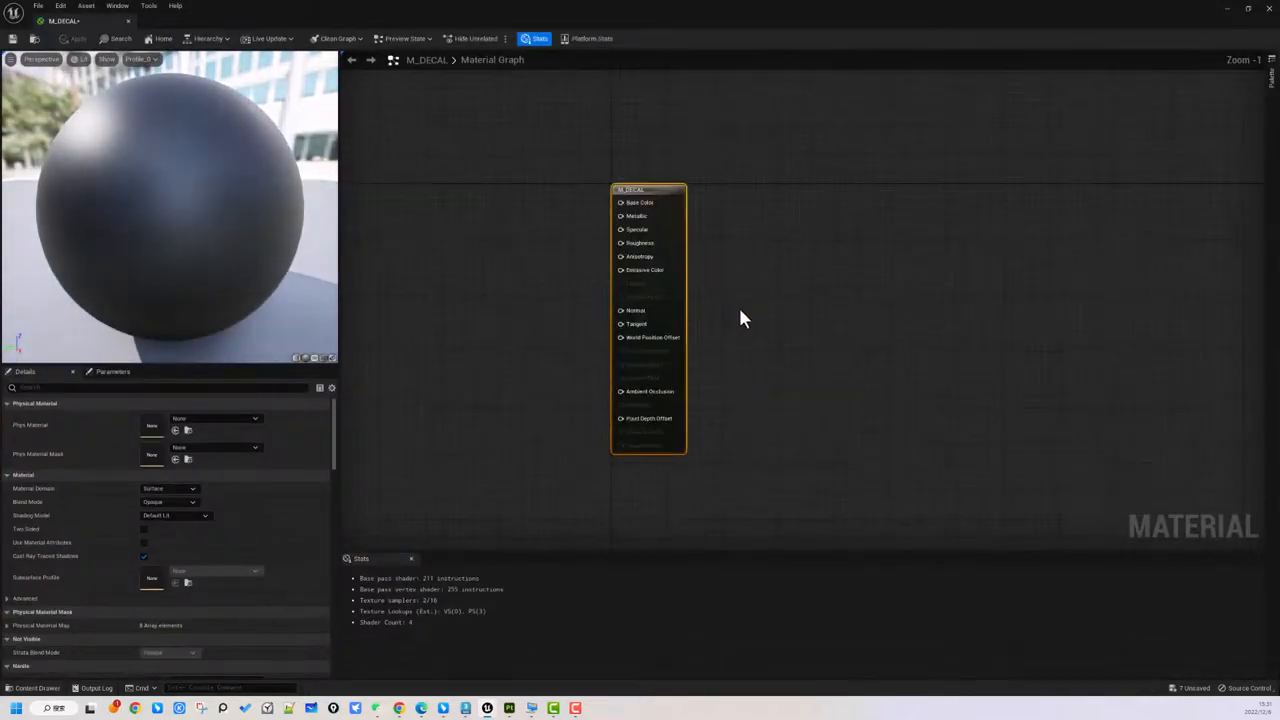
pyautogui.moveTo(750, 318); pyautogui.dragTo(844, 309, button='right')
pyautogui.click(844, 314)
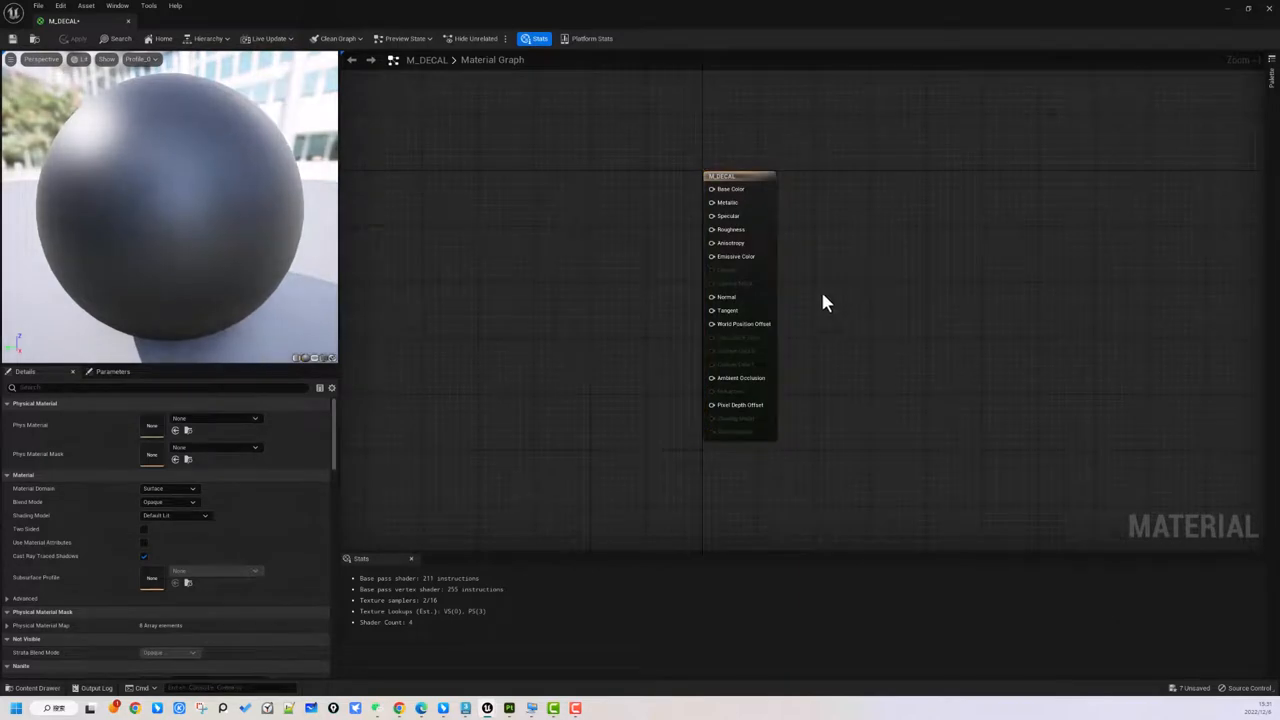
pyautogui.click(740, 183)
pyautogui.moveTo(731, 177); pyautogui.dragTo(746, 163)
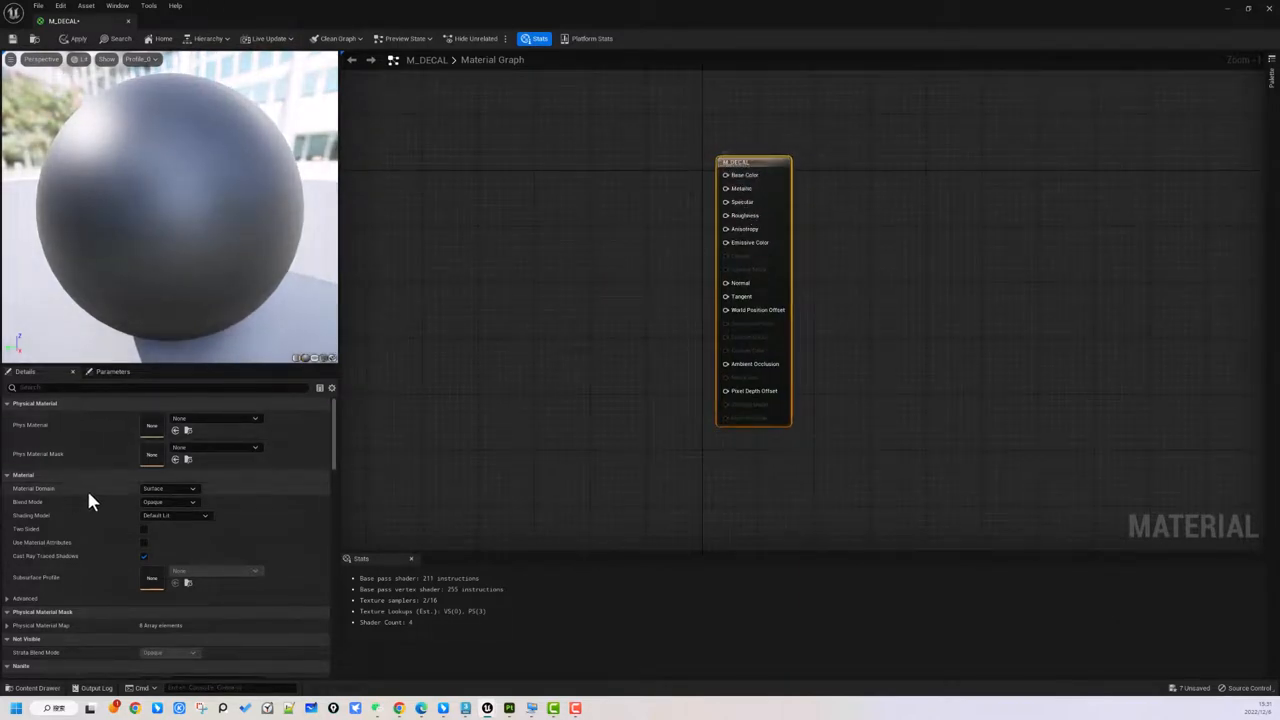
# Set the M_DECAL material domain to Deferred Decal and its blend mode to Translucent
pyautogui.moveTo(18, 495)
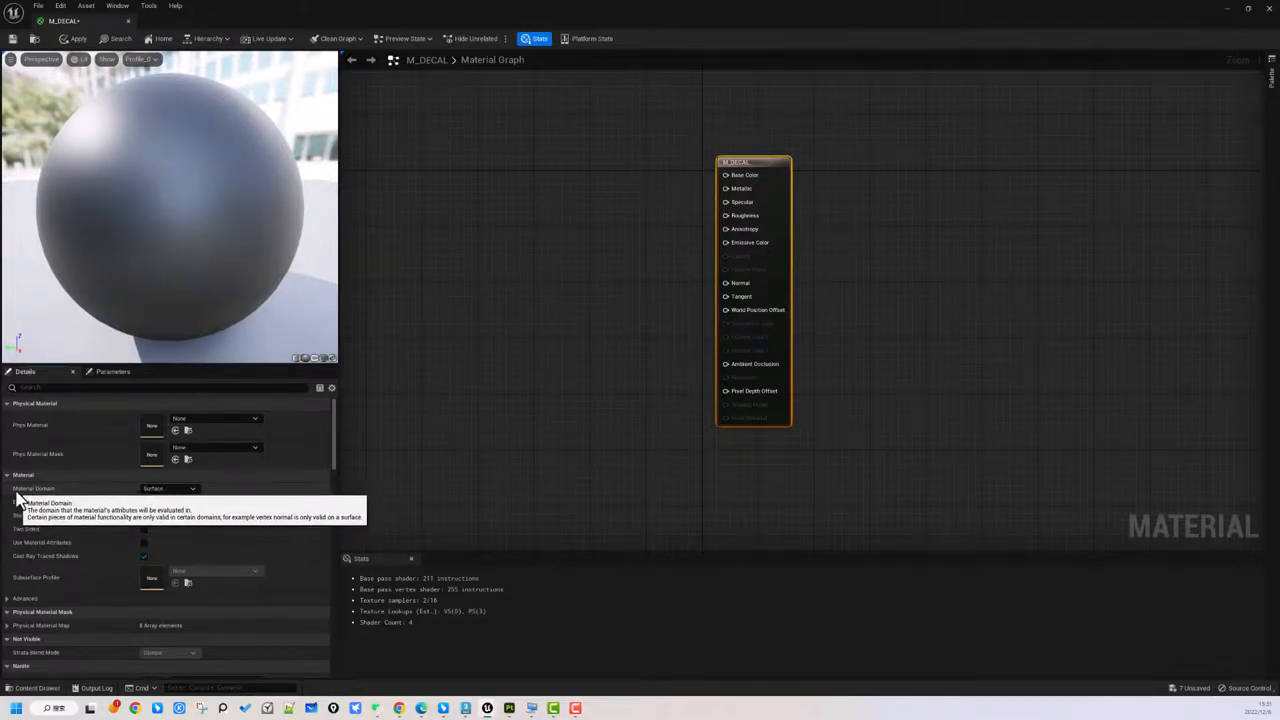
pyautogui.click(174, 490)
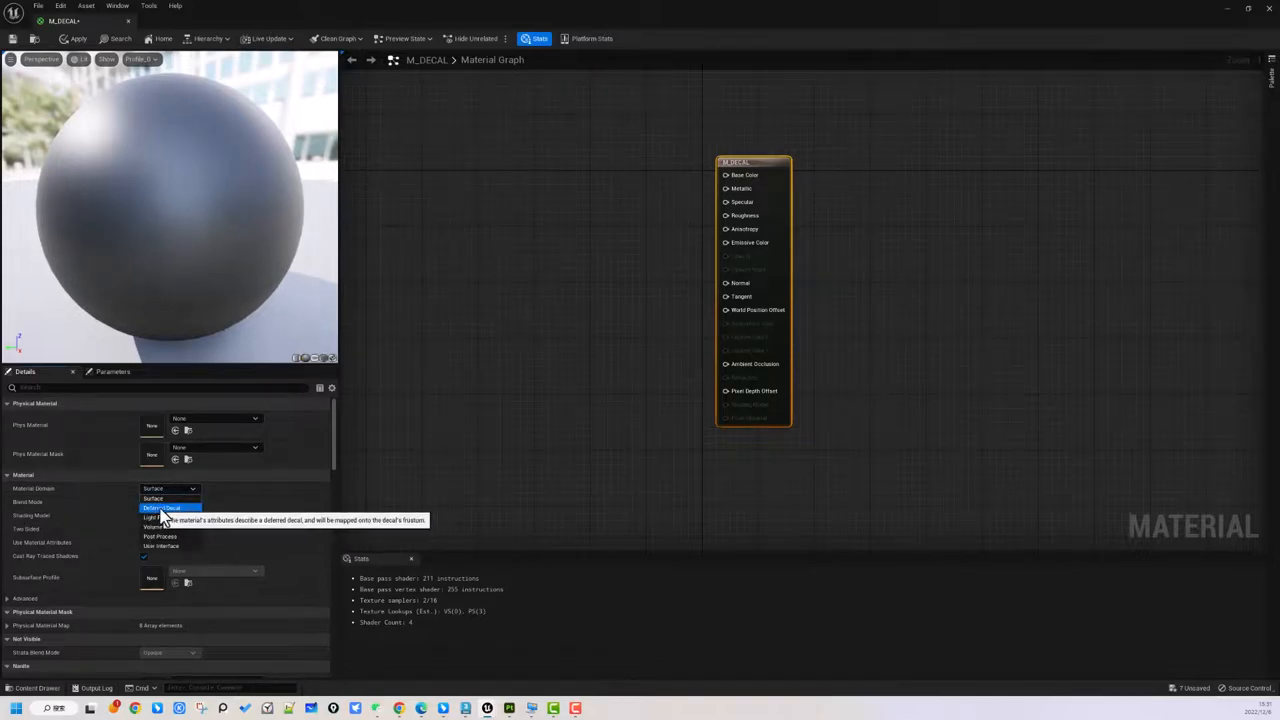
pyautogui.click(172, 508)
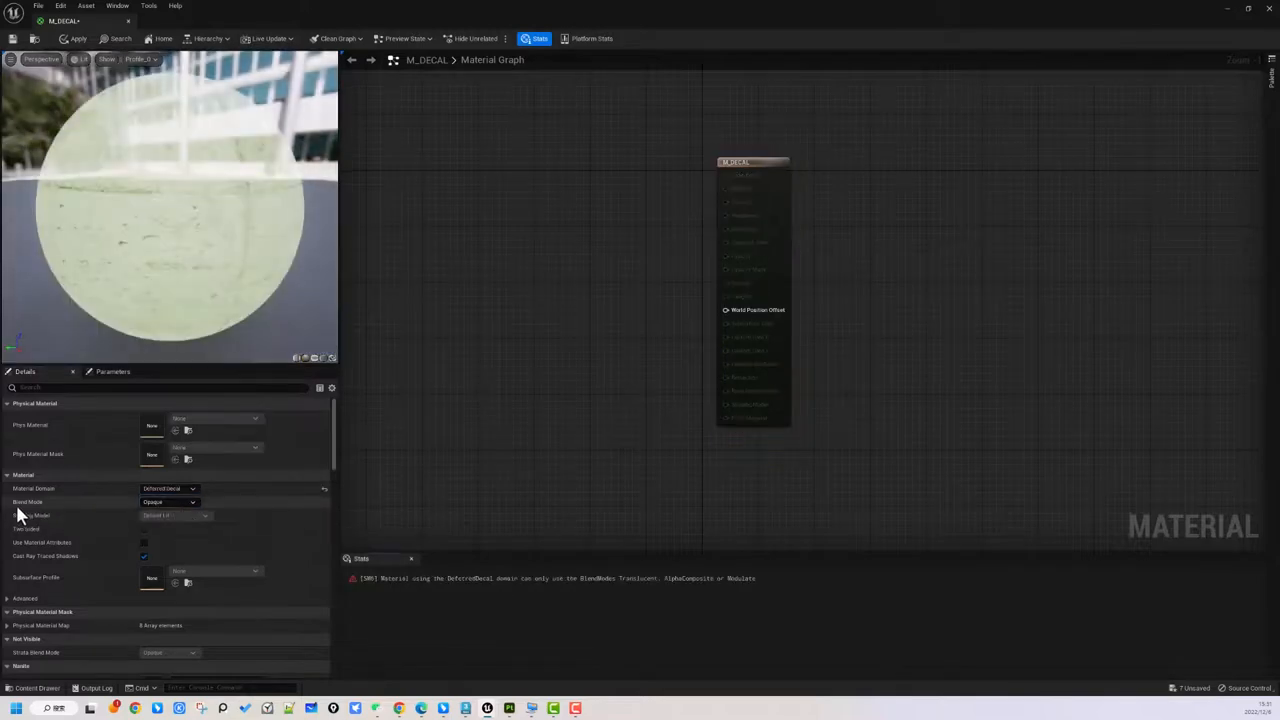
pyautogui.click(170, 502)
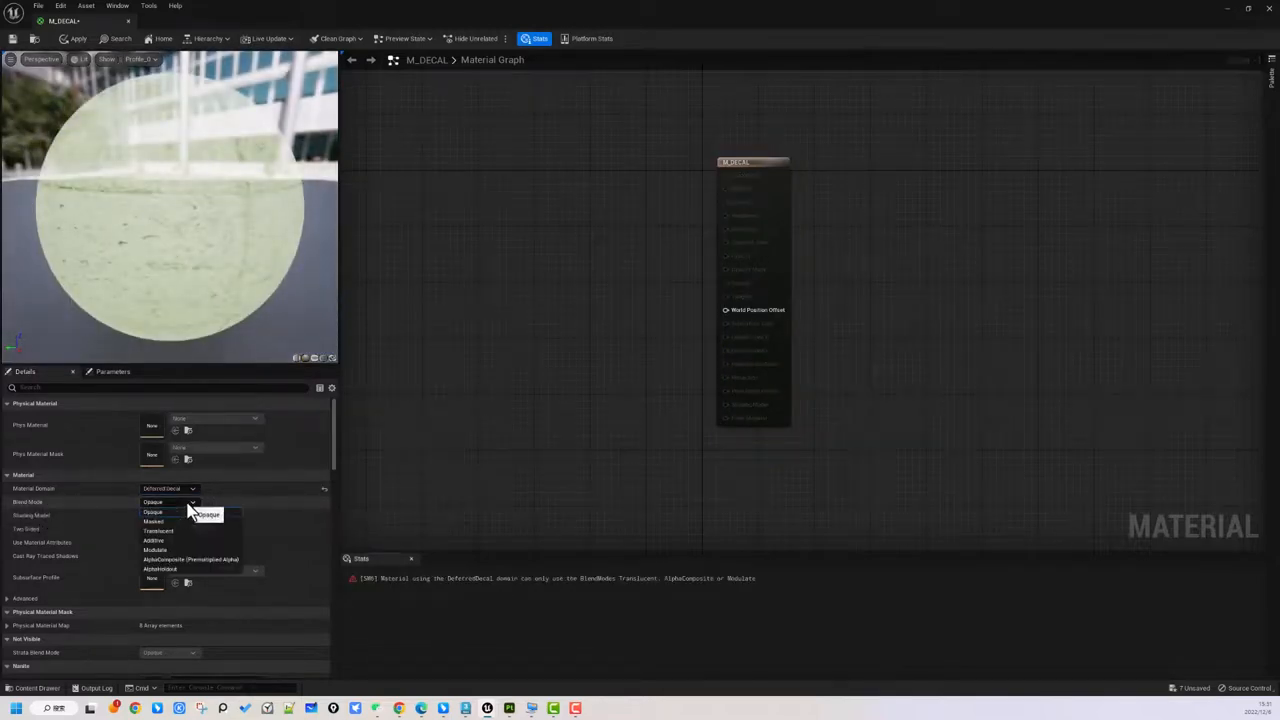
pyautogui.click(166, 532)
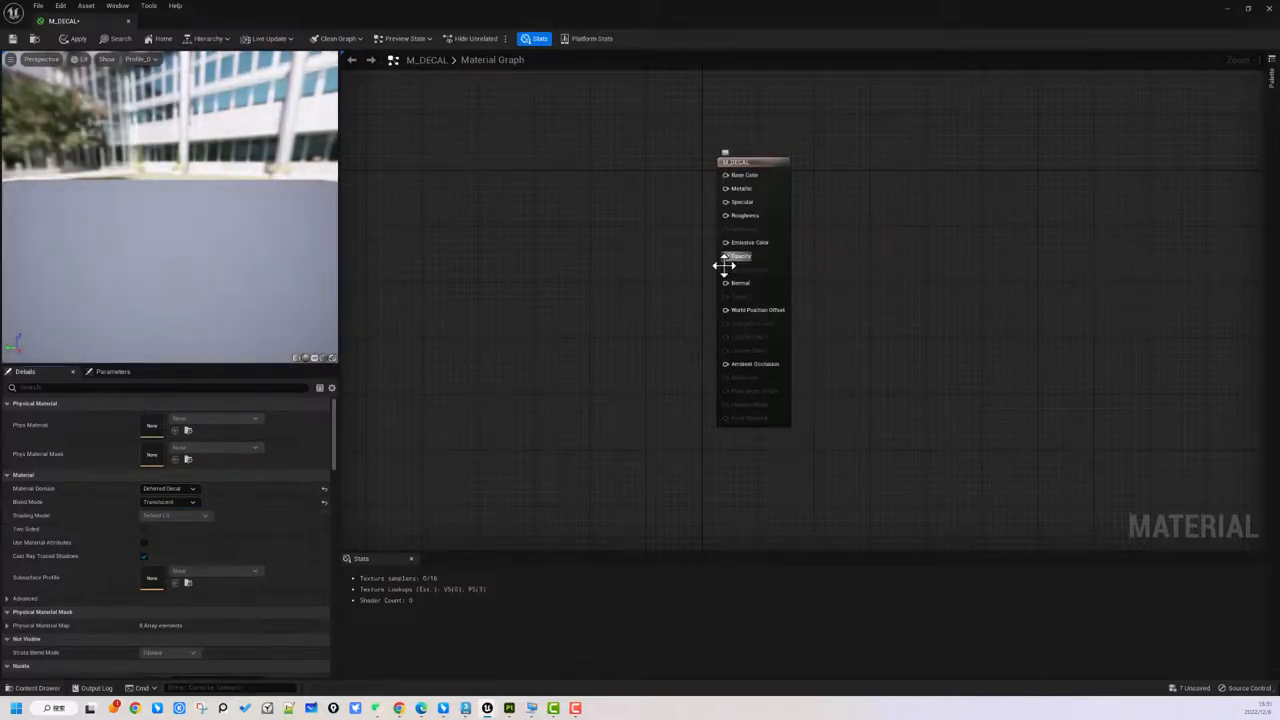
# Add the DECAL01 ARM, baseColor and normal textures to the graph as texture samples and line them up in a column
pyautogui.click(45, 687)
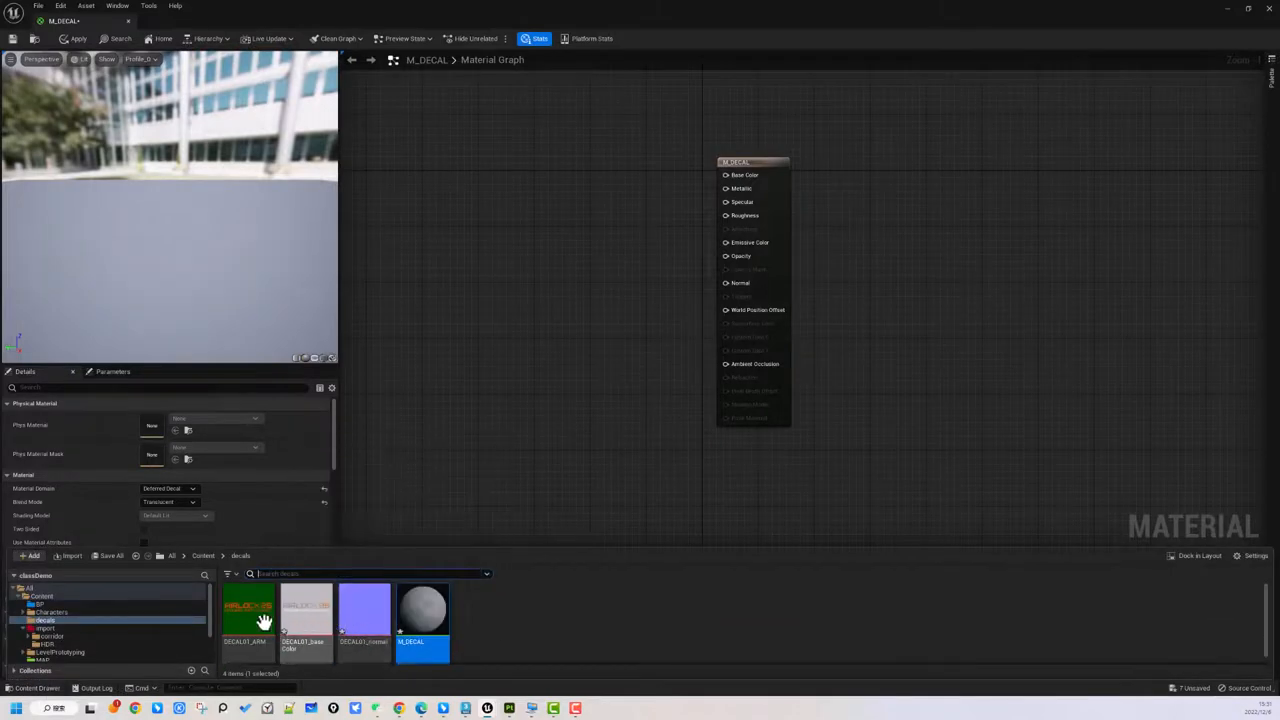
pyautogui.click(263, 620)
pyautogui.keyDown('ctrl'); pyautogui.click(310, 620); pyautogui.keyUp('ctrl')
pyautogui.keyDown('ctrl'); pyautogui.click(364, 620); pyautogui.keyUp('ctrl')
pyautogui.moveTo(298, 626); pyautogui.dragTo(458, 197)
pyautogui.click(621, 358)
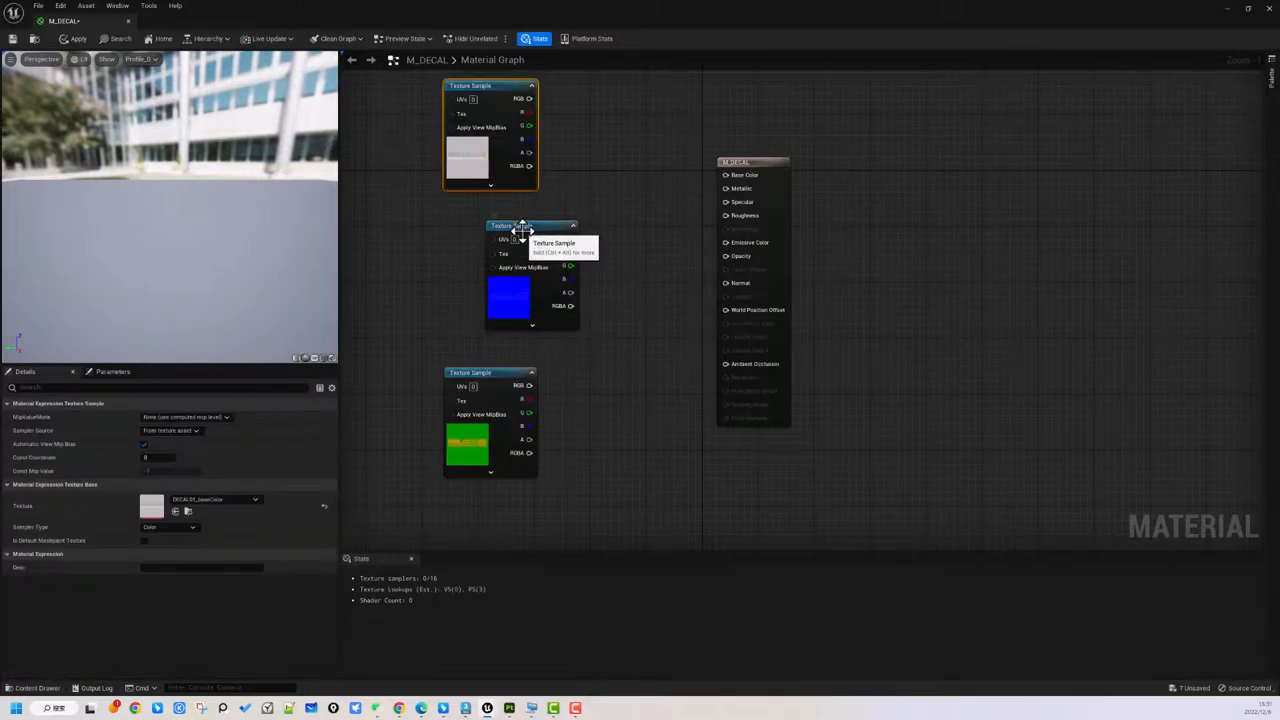
pyautogui.moveTo(523, 226); pyautogui.dragTo(483, 214)
pyautogui.moveTo(581, 216); pyautogui.dragTo(587, 272, button='right')
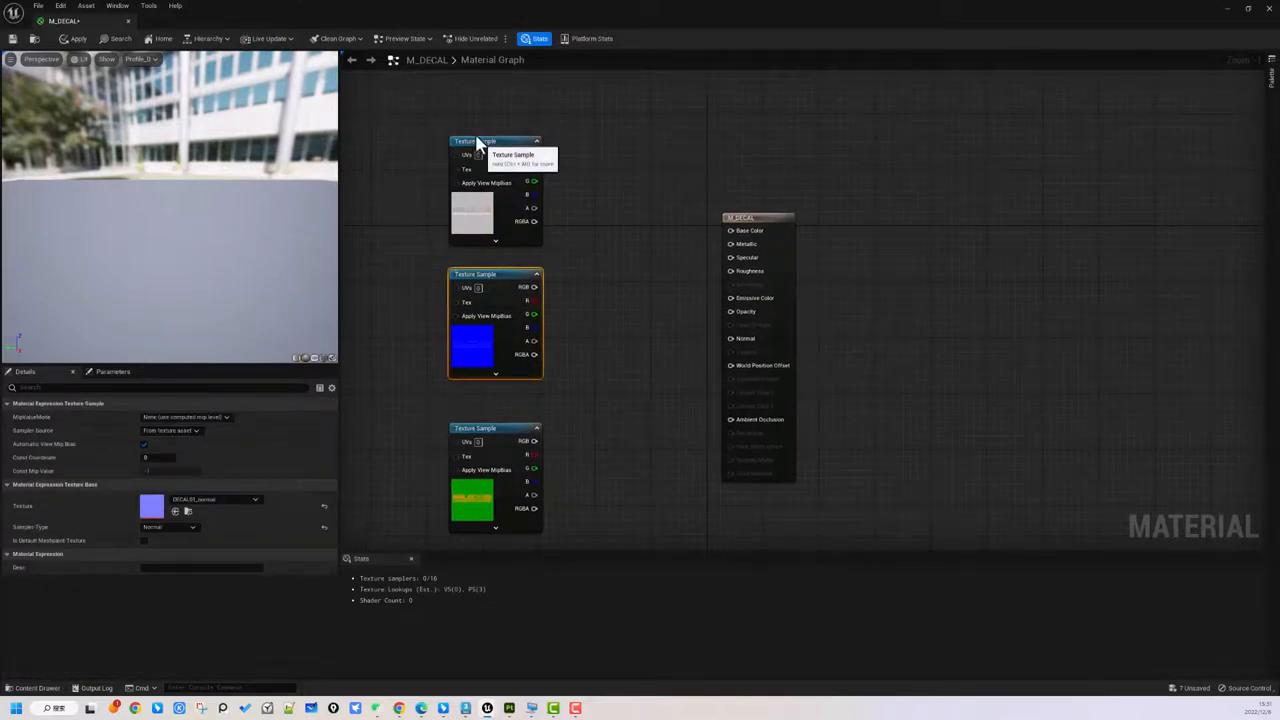
# Connect the baseColor texture's RGB output to Base Color and the normal texture's RGB output to Normal
pyautogui.moveTo(512, 152); pyautogui.dragTo(731, 231)
pyautogui.click(493, 275)
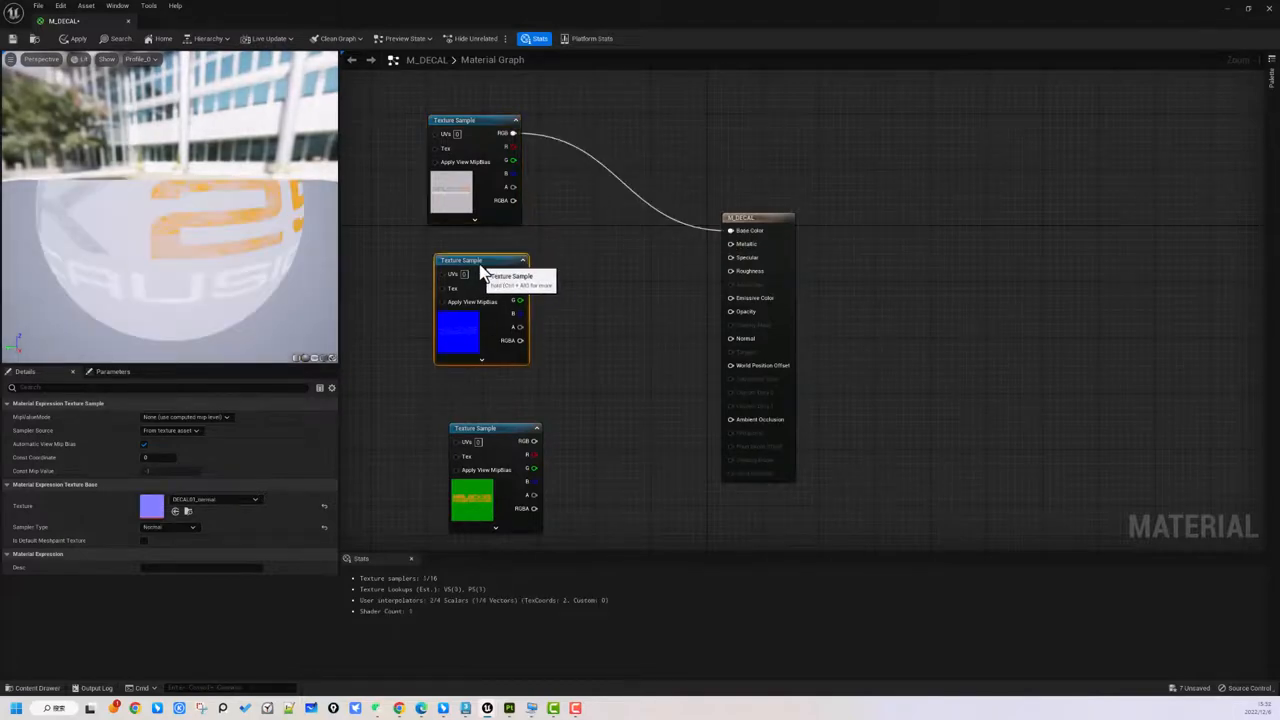
pyautogui.moveTo(491, 277); pyautogui.dragTo(736, 345)
# Rearrange the texture samples so the ARM node sits between the baseColor and normal nodes
pyautogui.moveTo(455, 302); pyautogui.dragTo(407, 358)
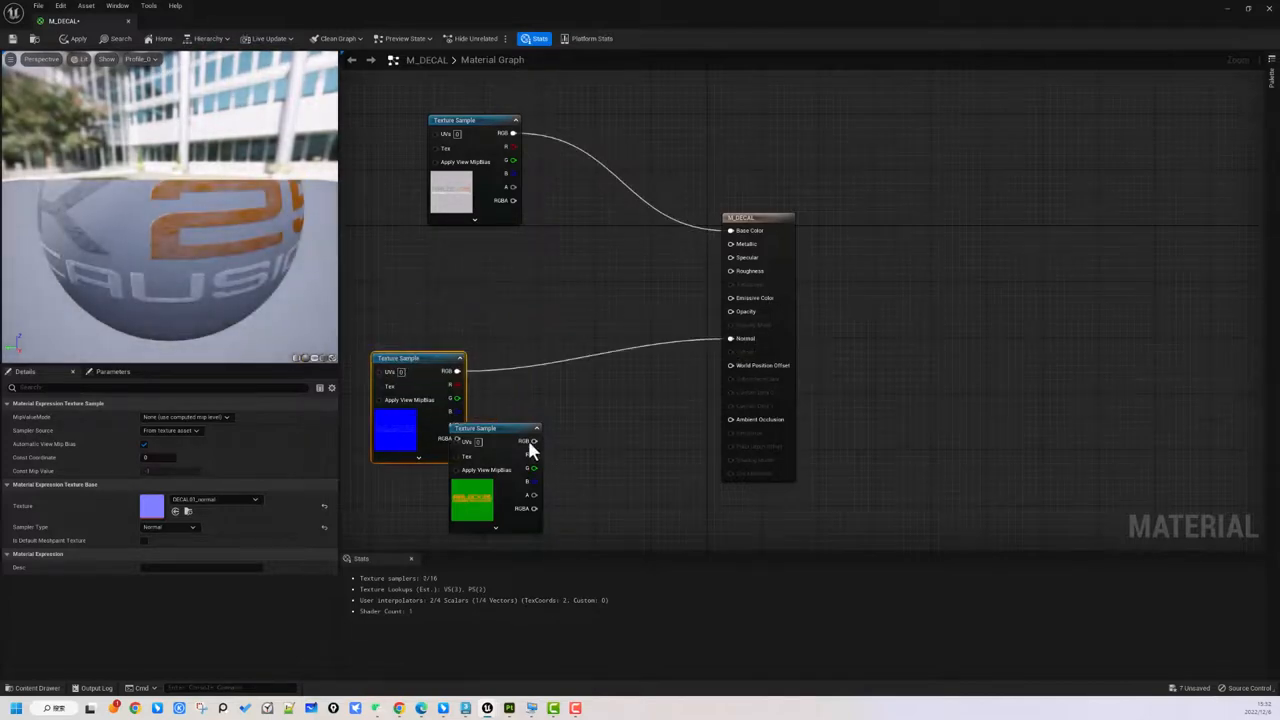
pyautogui.moveTo(528, 449); pyautogui.dragTo(495, 267)
pyautogui.moveTo(413, 360); pyautogui.dragTo(449, 444)
pyautogui.moveTo(459, 246); pyautogui.dragTo(445, 274)
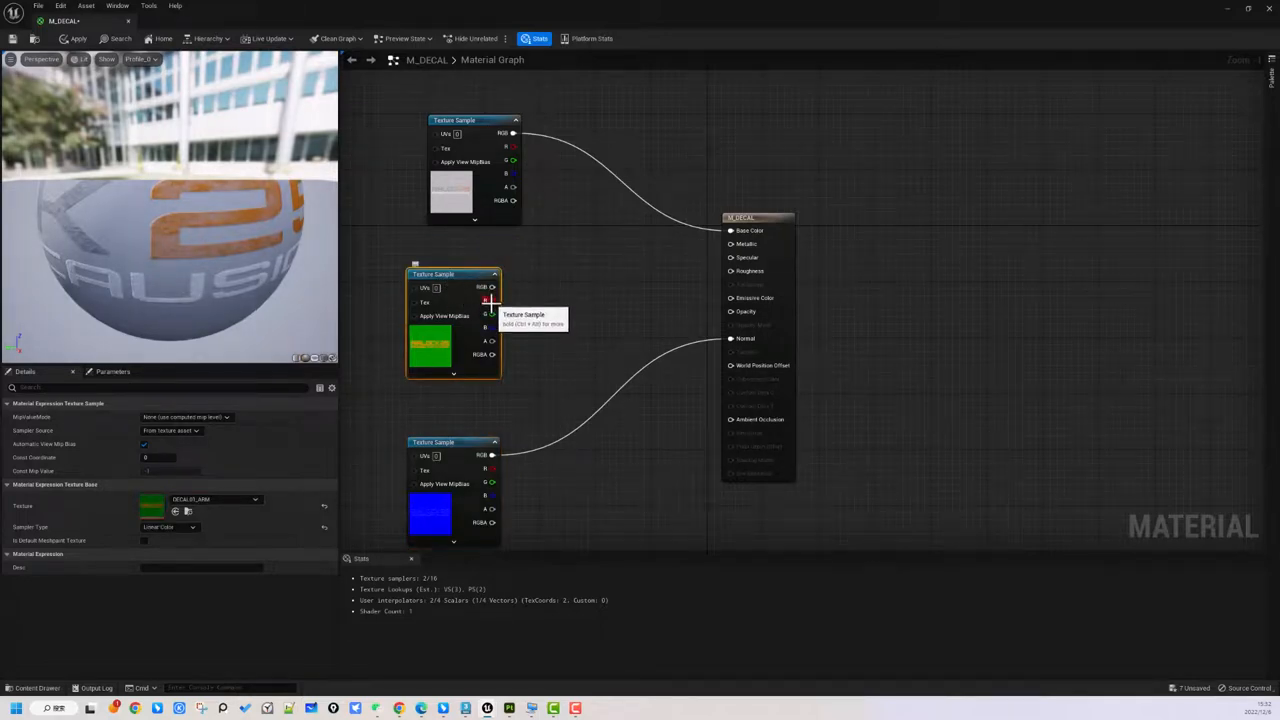
# Connect the ARM texture's R output to Opacity, G to Roughness and B to Metallic
pyautogui.moveTo(488, 300); pyautogui.dragTo(734, 318)
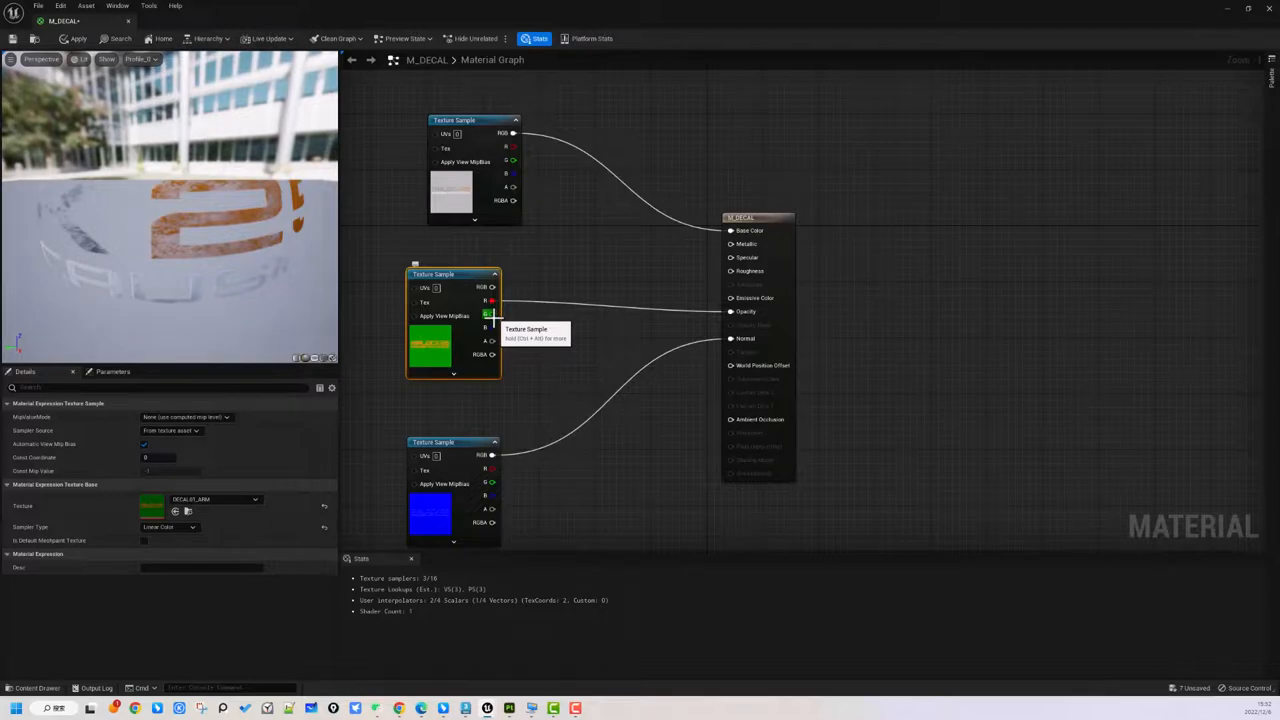
pyautogui.moveTo(489, 314); pyautogui.dragTo(735, 272)
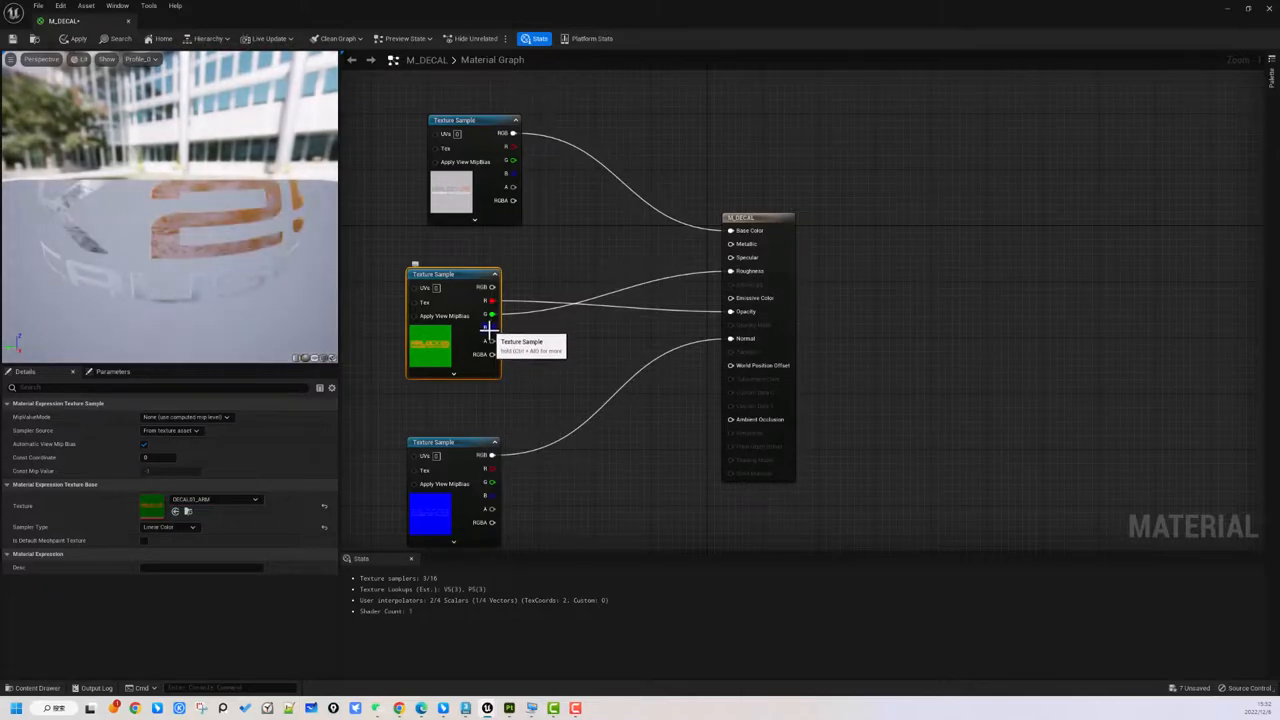
pyautogui.moveTo(491, 327); pyautogui.dragTo(731, 245)
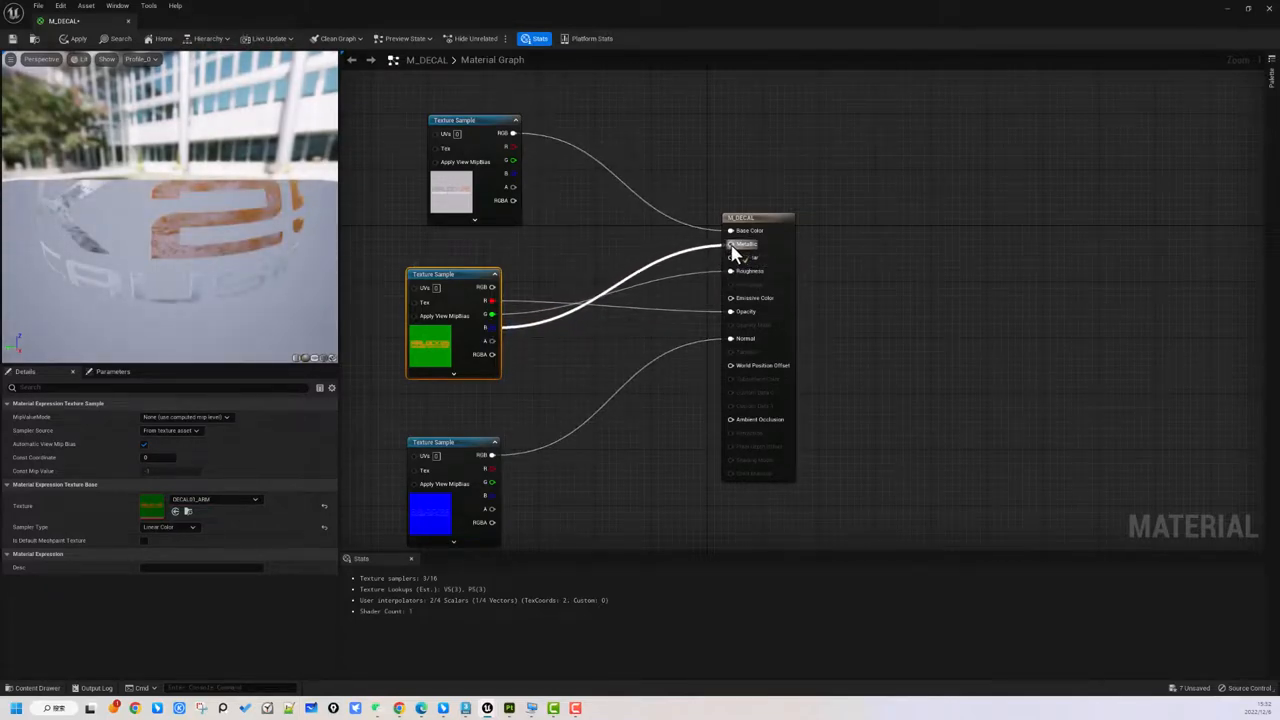
pyautogui.click(617, 348)
pyautogui.moveTo(617, 350); pyautogui.dragTo(695, 368, button='right')
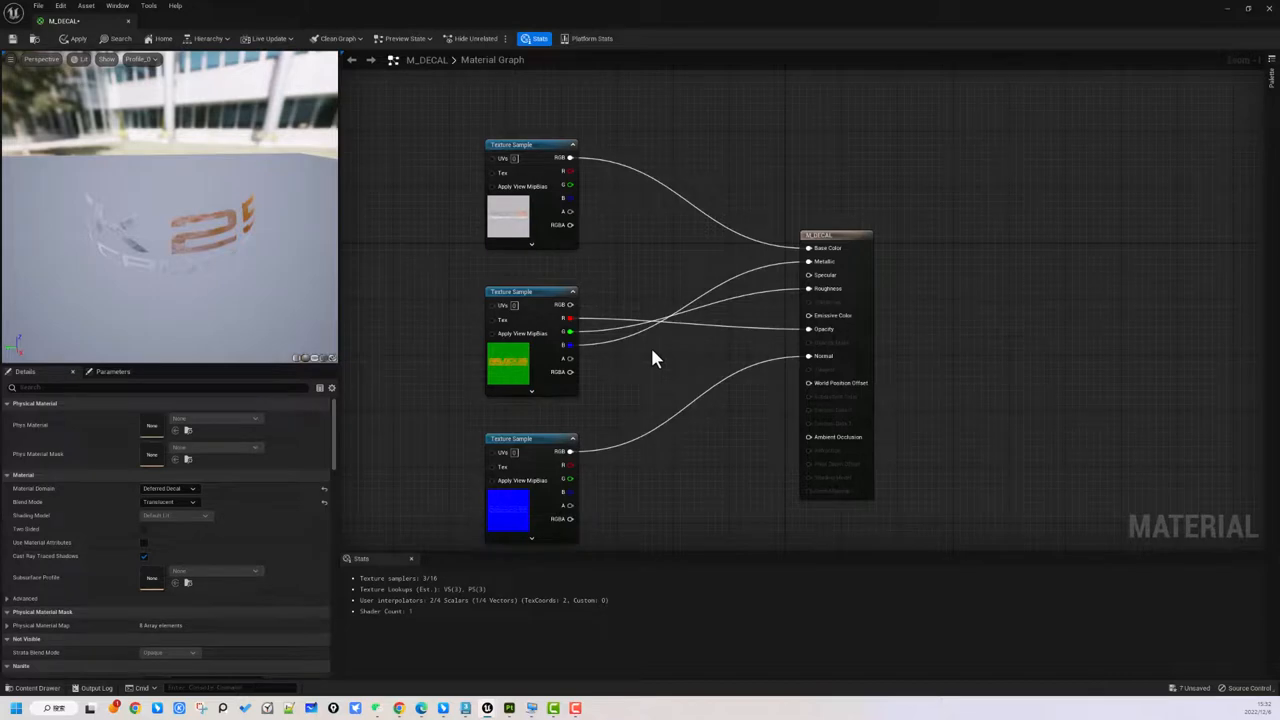
# Convert the baseColor texture sample to a parameter named base color
pyautogui.click(530, 151)
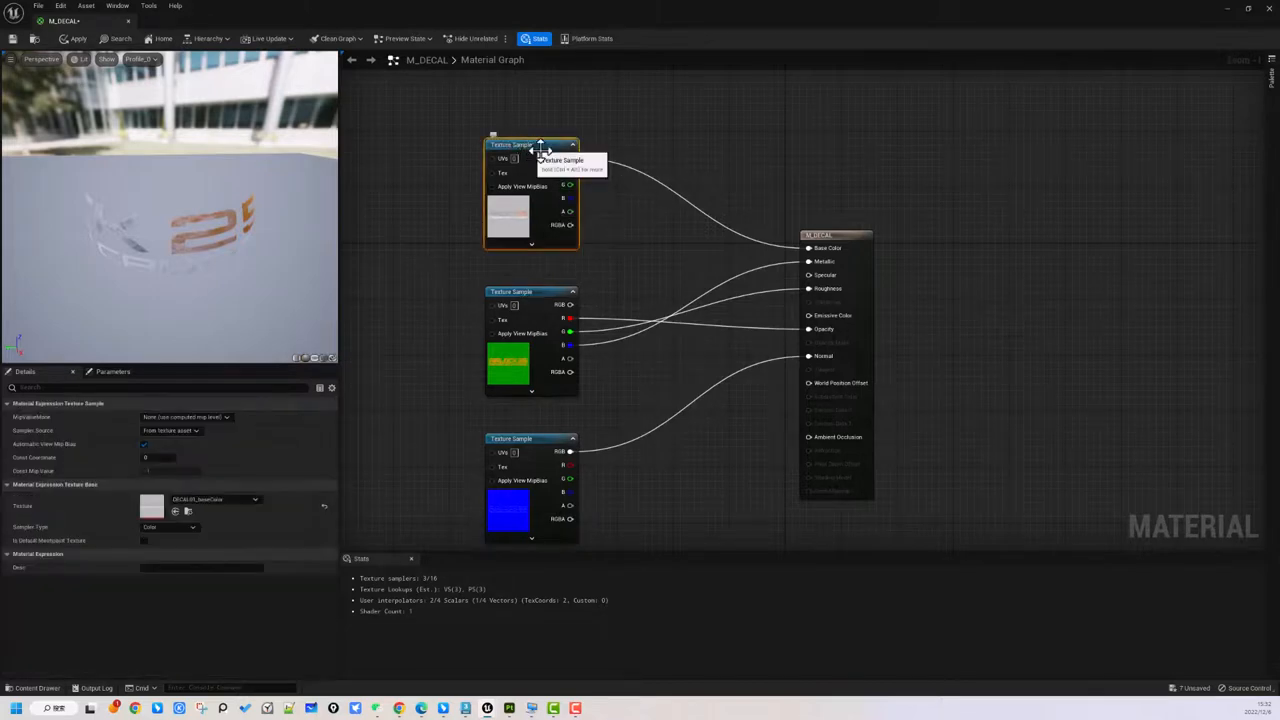
pyautogui.moveTo(535, 156); pyautogui.dragTo(528, 142)
pyautogui.rightClick(530, 143)
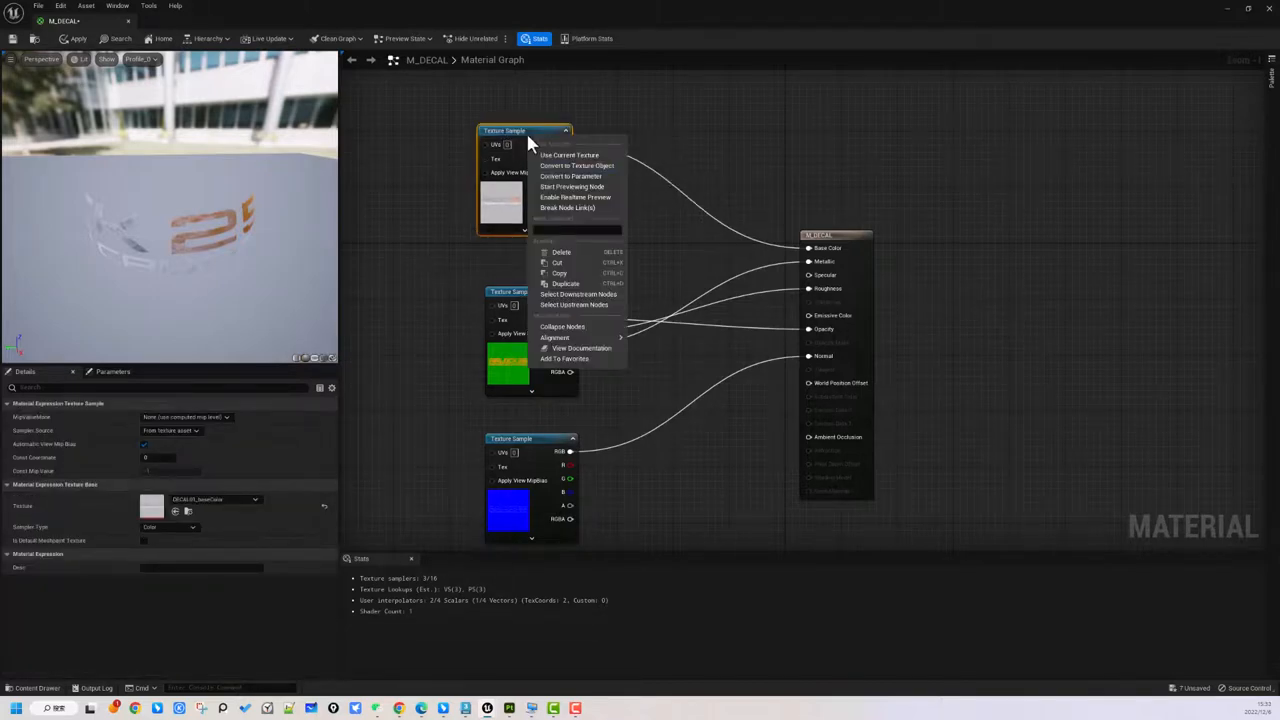
pyautogui.click(575, 177)
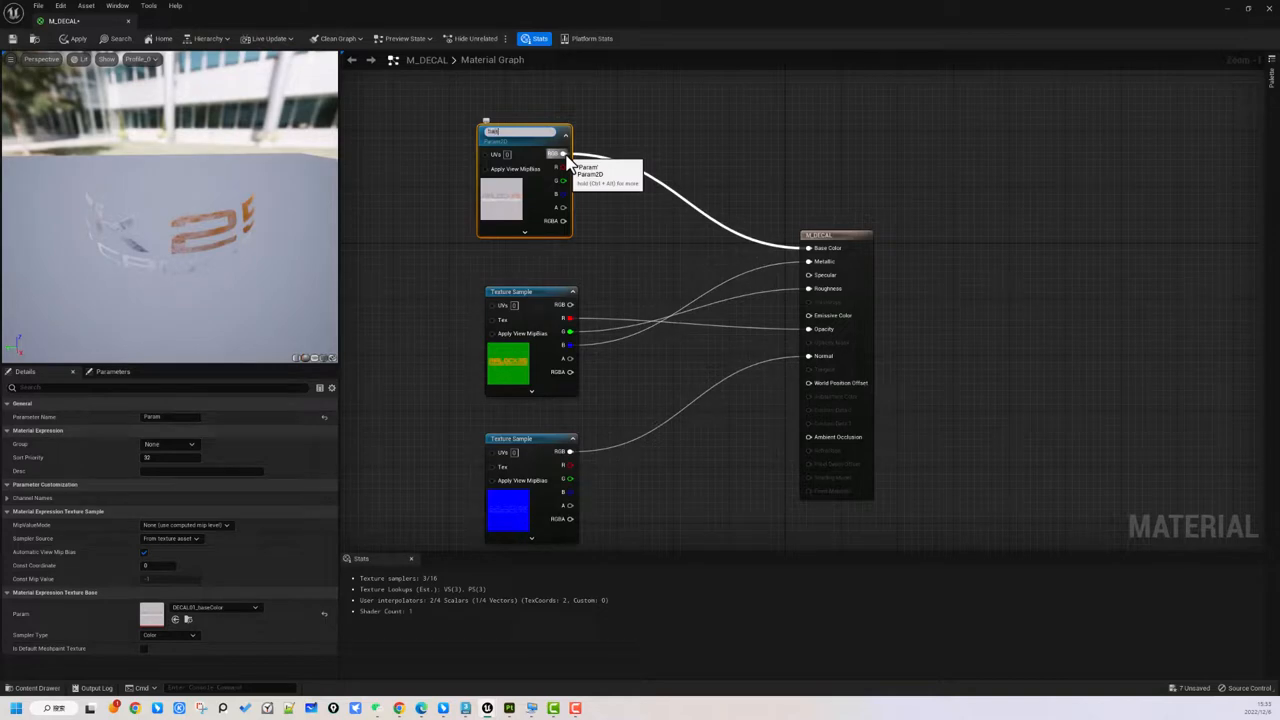
pyautogui.write('Base color')
pyautogui.press('Return')
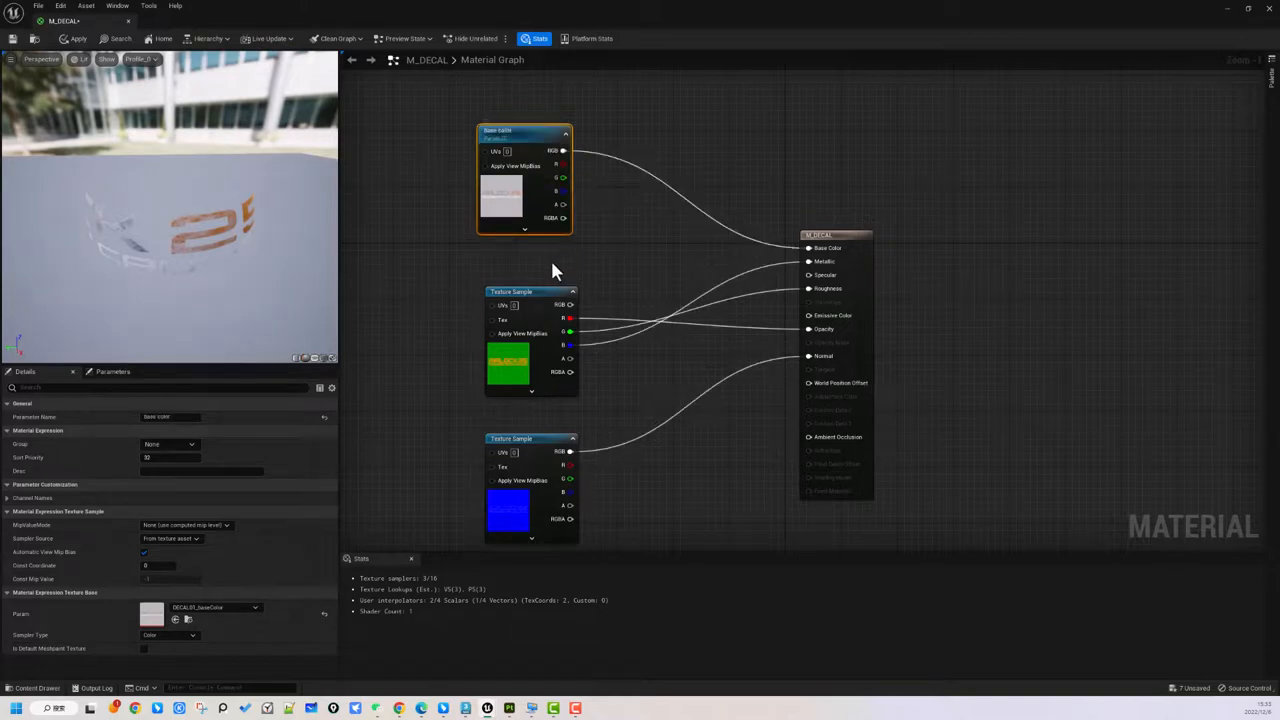
# Convert the ARM texture sample to a parameter named ARM and place it below the base color node
pyautogui.moveTo(530, 293); pyautogui.dragTo(515, 272)
pyautogui.rightClick(515, 272)
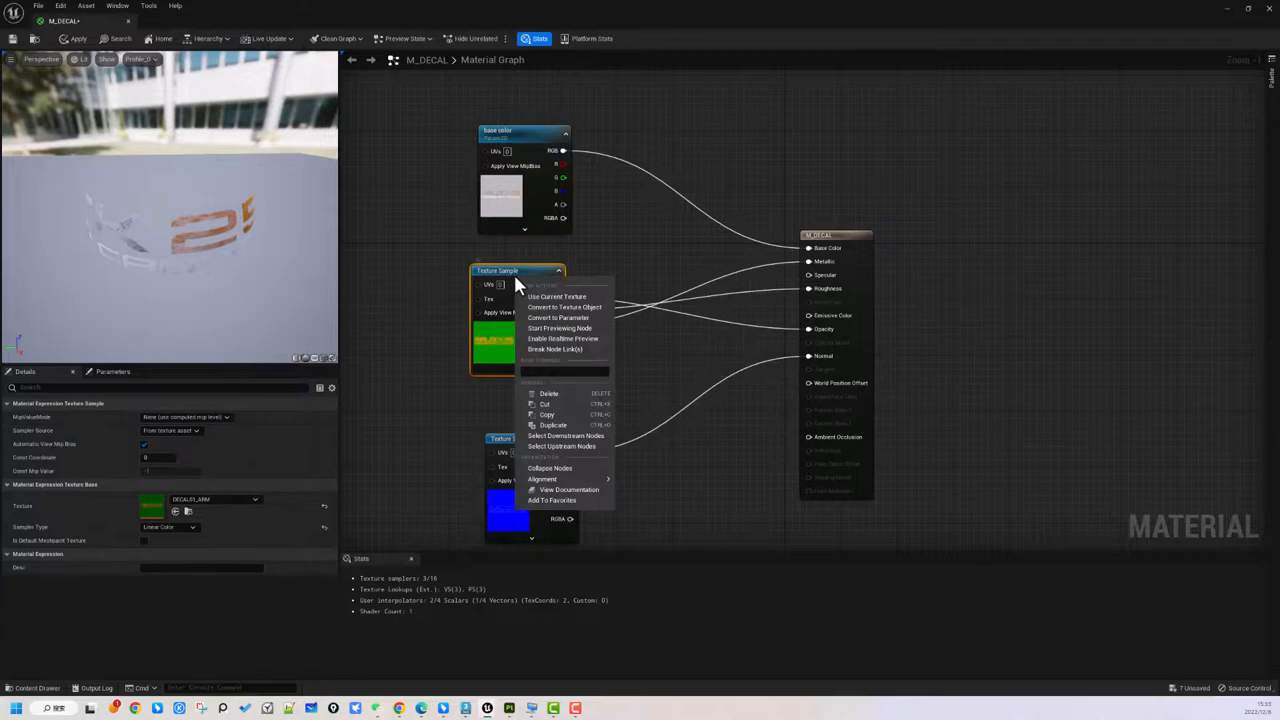
pyautogui.click(557, 318)
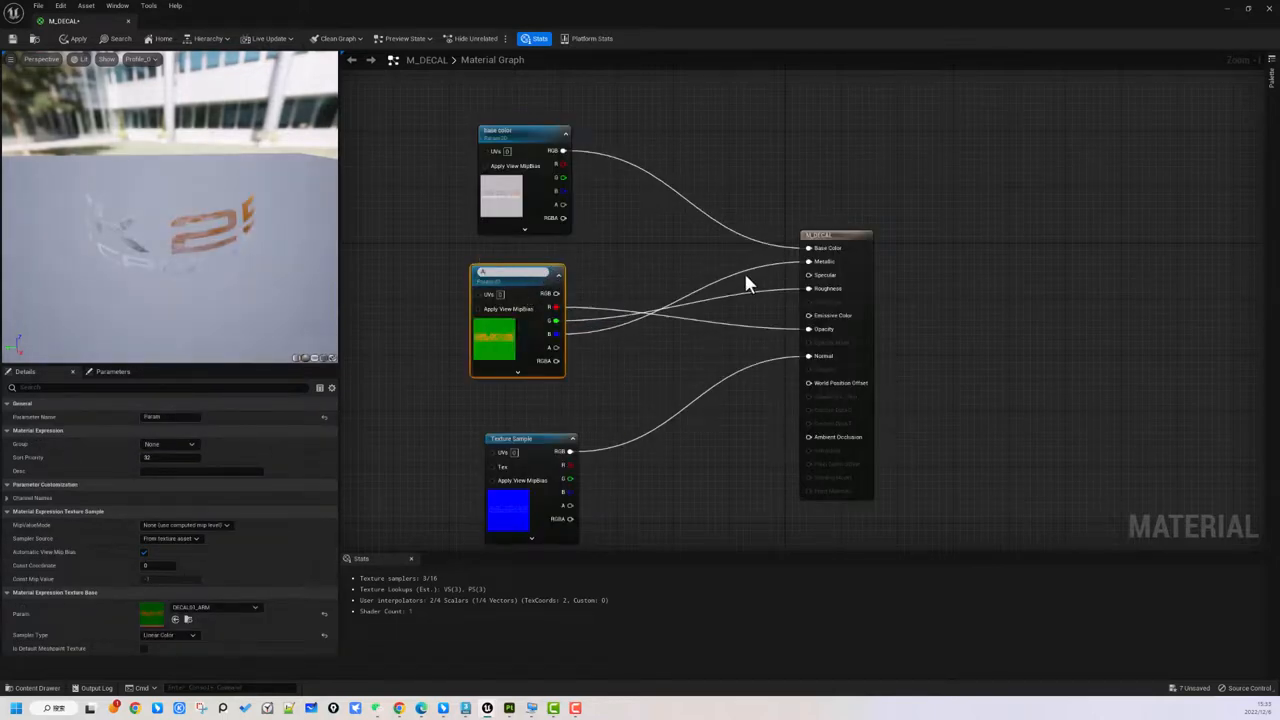
# Align the normal texture sample below the ARM node and convert it to a parameter named normal
pyautogui.moveTo(515, 443); pyautogui.dragTo(508, 408)
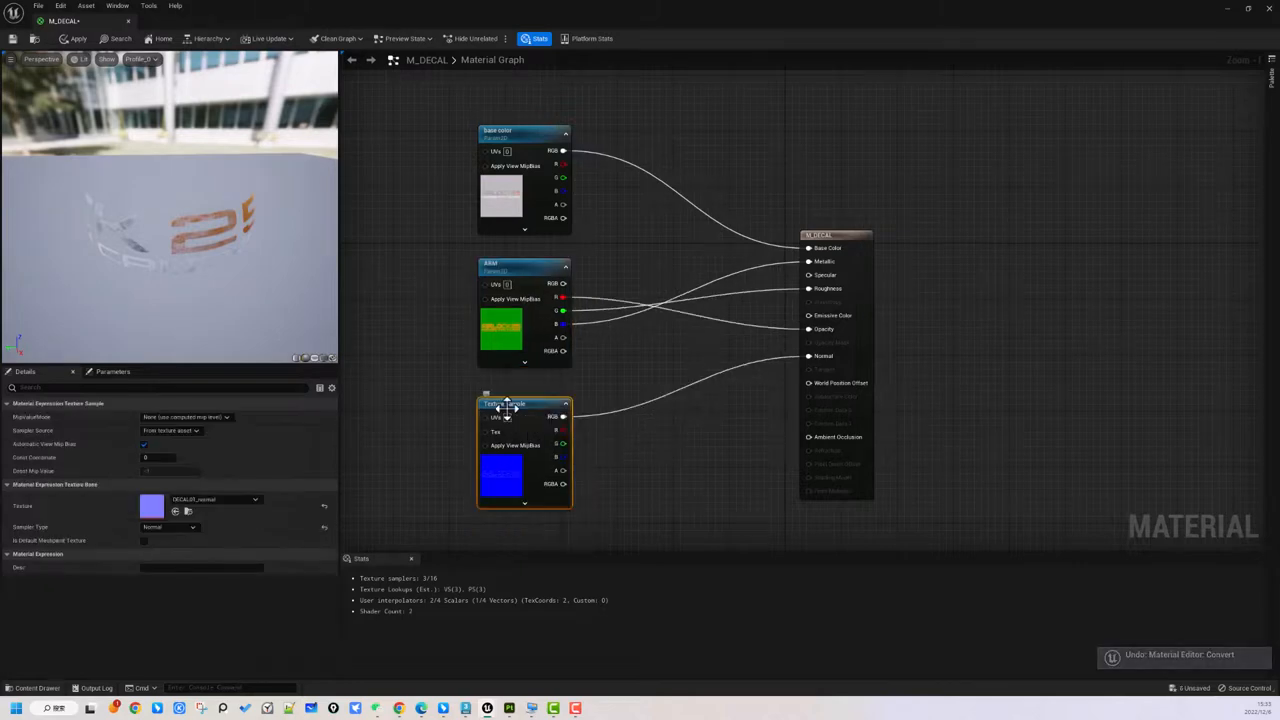
pyautogui.rightClick(509, 409)
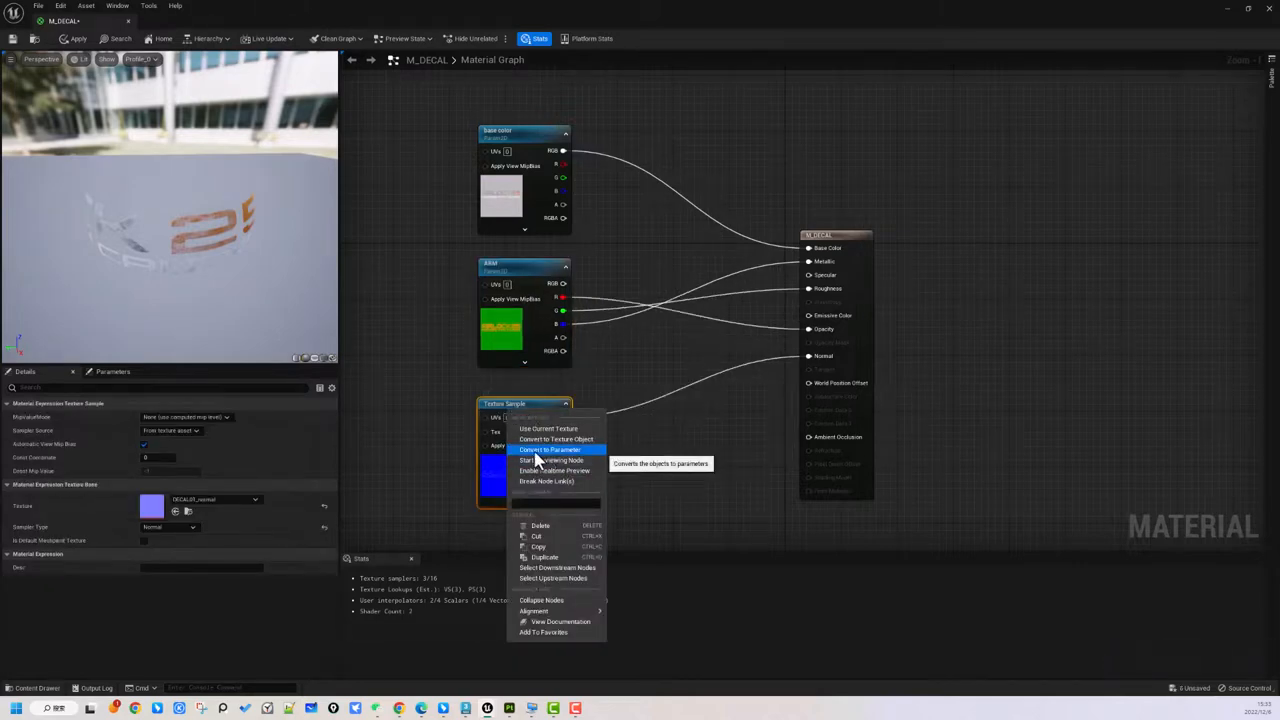
pyautogui.click(576, 452)
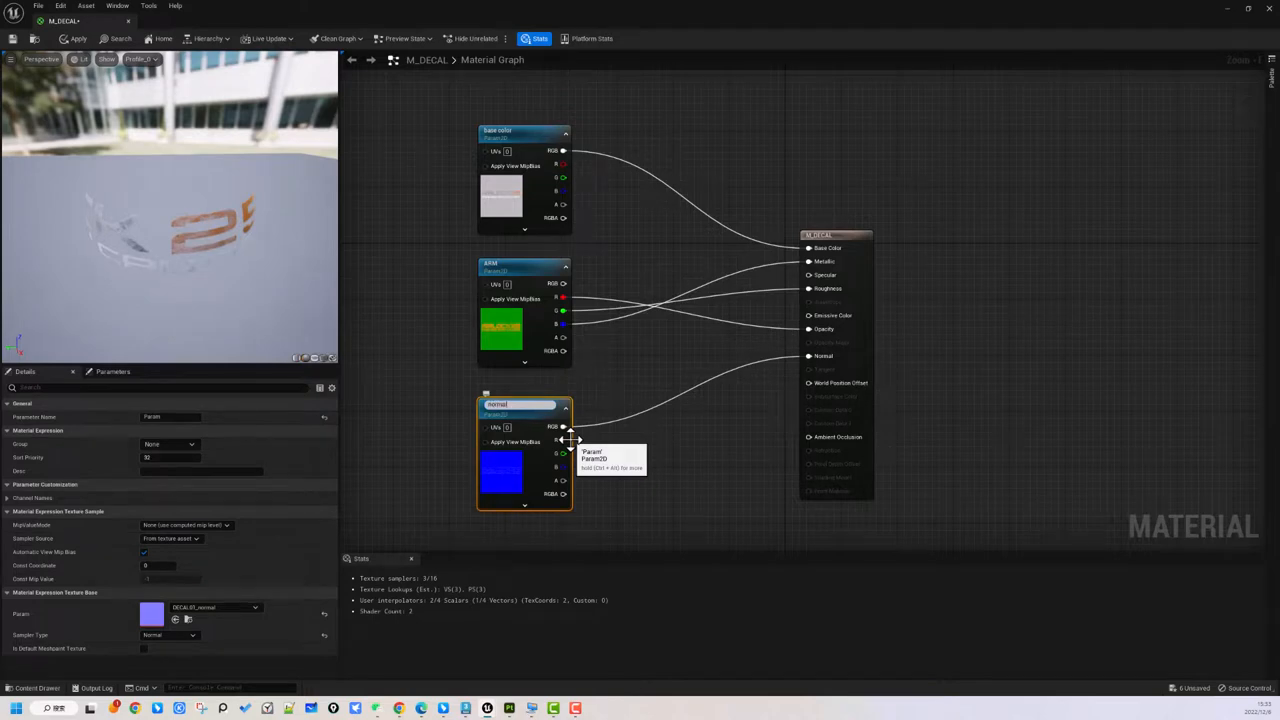
pyautogui.write('normal')
pyautogui.click(680, 498)
# Shift the main output node slightly, save the M_DECAL material and close its editor
pyautogui.scroll(-3, 684, 474)
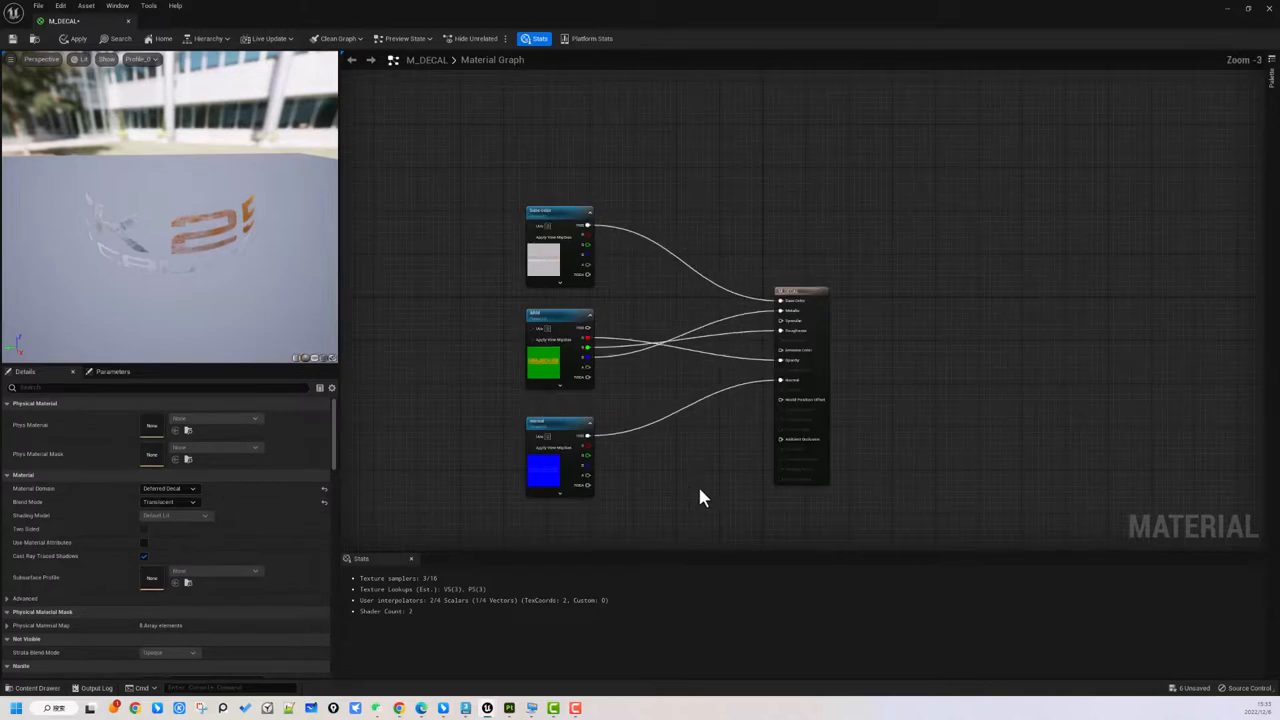
pyautogui.moveTo(814, 296); pyautogui.dragTo(825, 283)
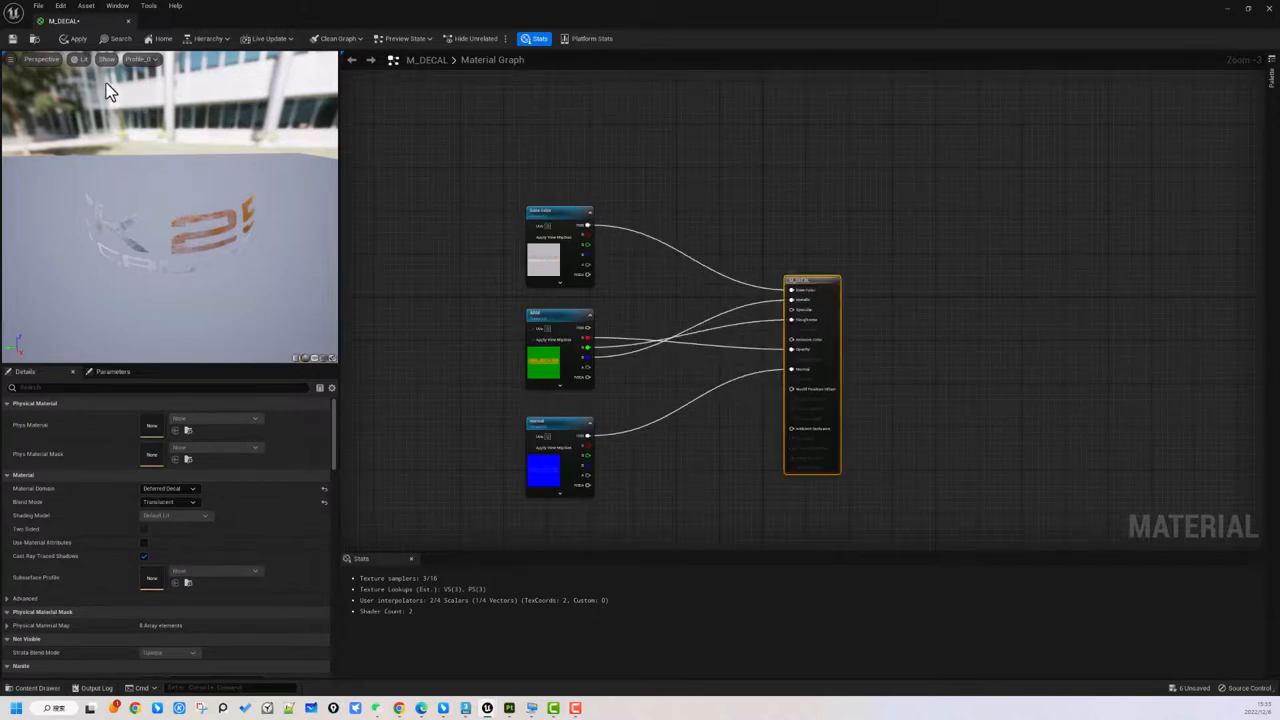
pyautogui.click(13, 39)
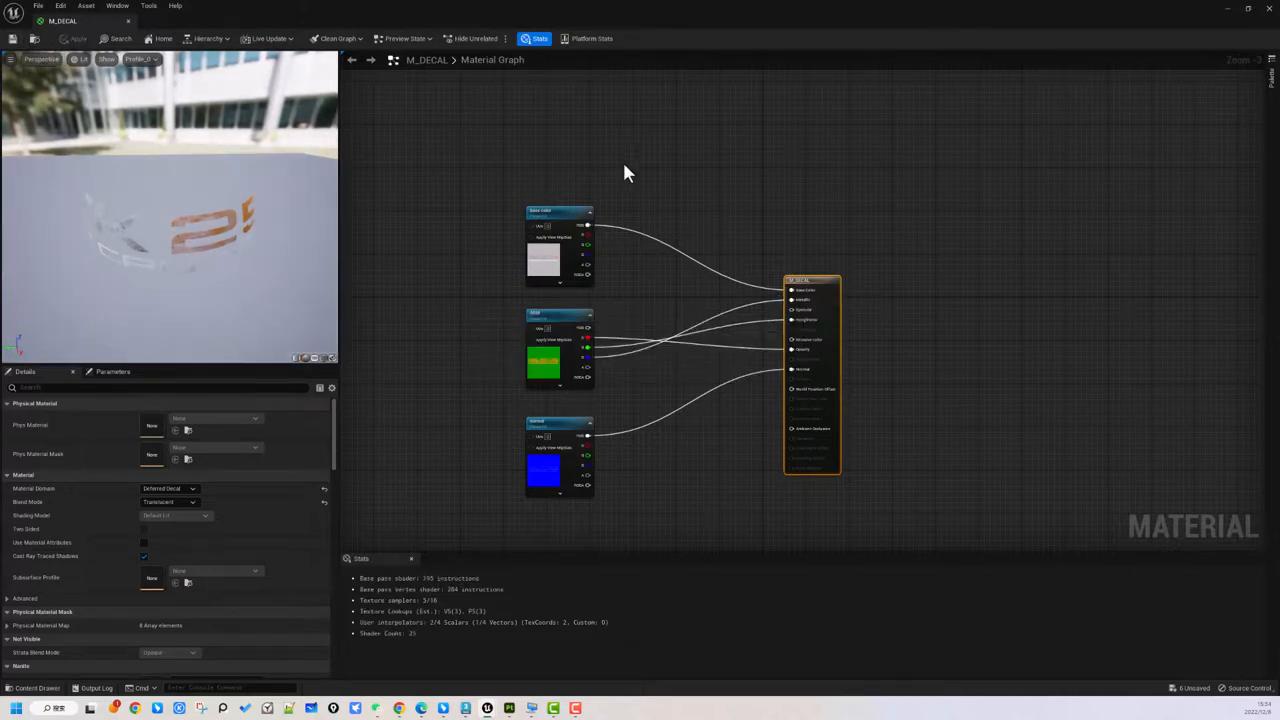
pyautogui.click(781, 191)
pyautogui.click(128, 20)
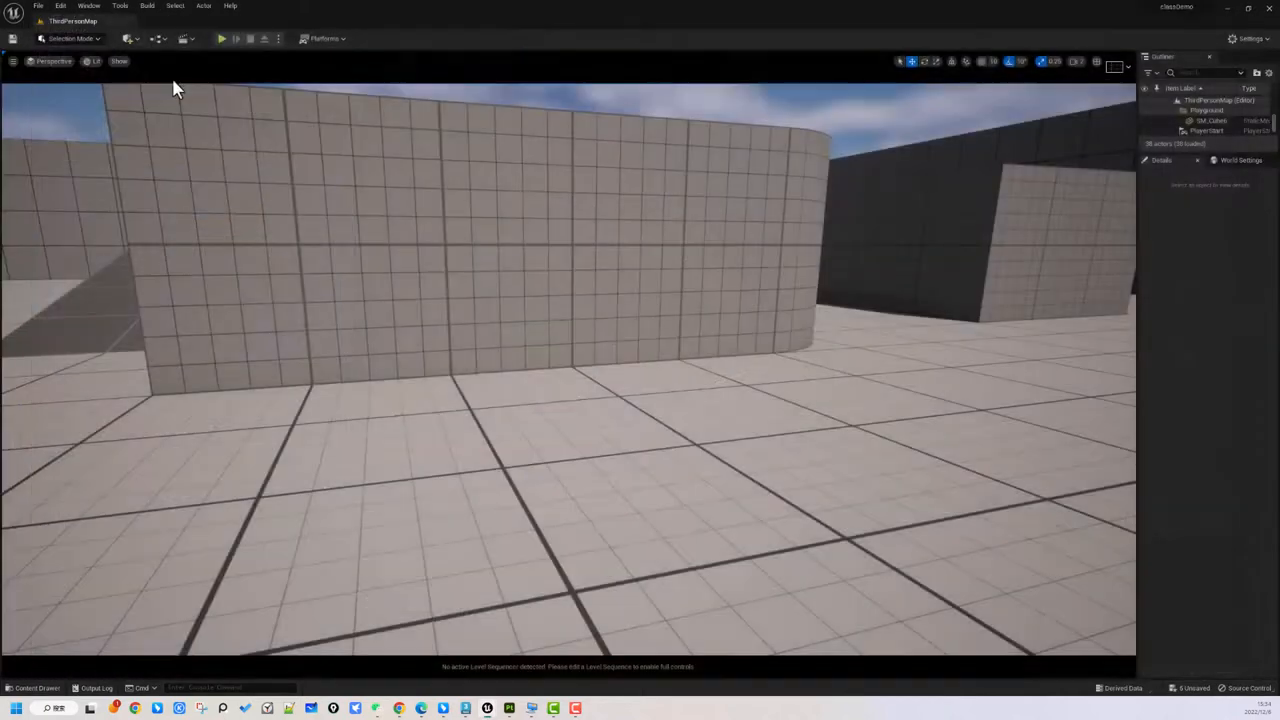
# Create a material instance of M_DECAL in the decals folder and name it MI_DECAL01
pyautogui.click(45, 688)
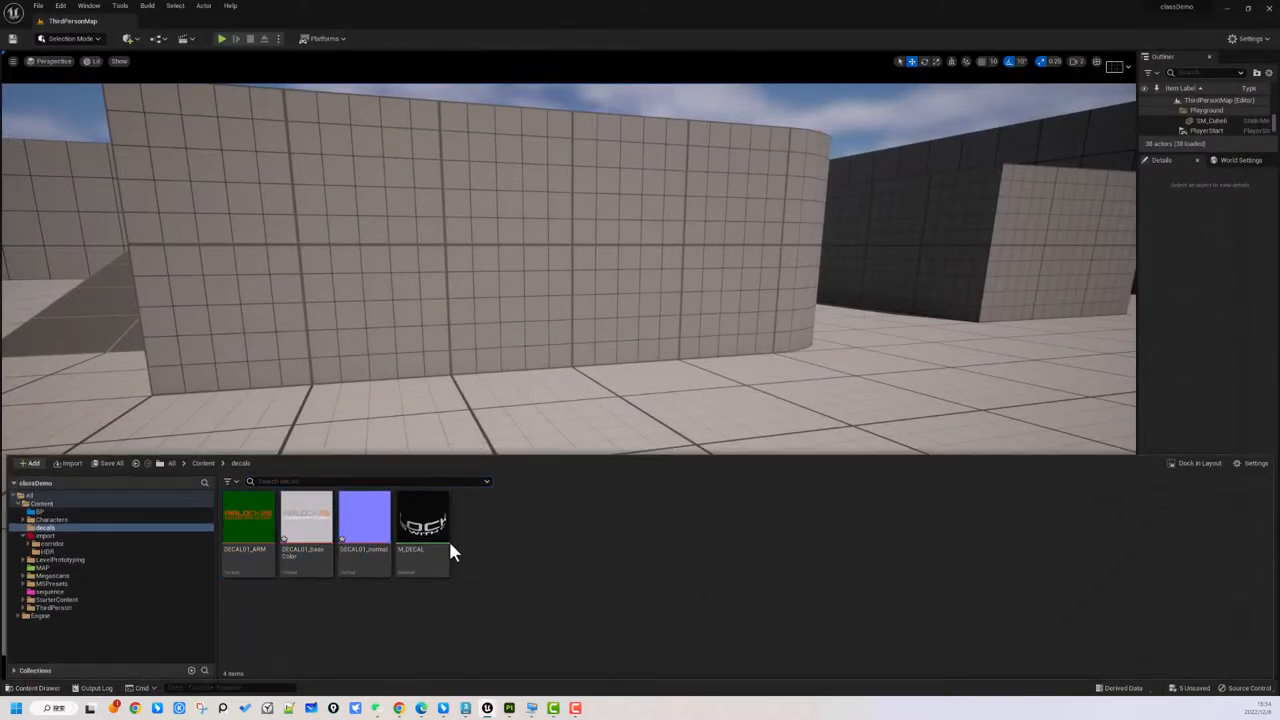
pyautogui.click(446, 545)
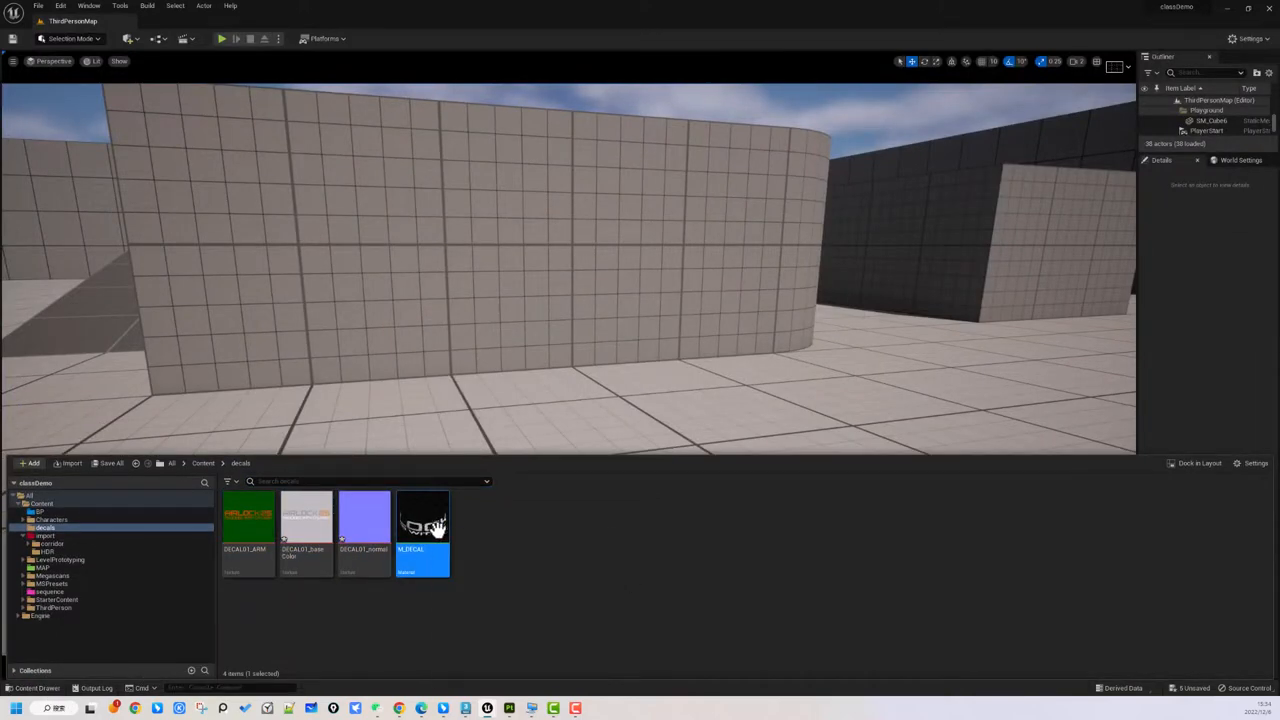
pyautogui.rightClick(425, 523)
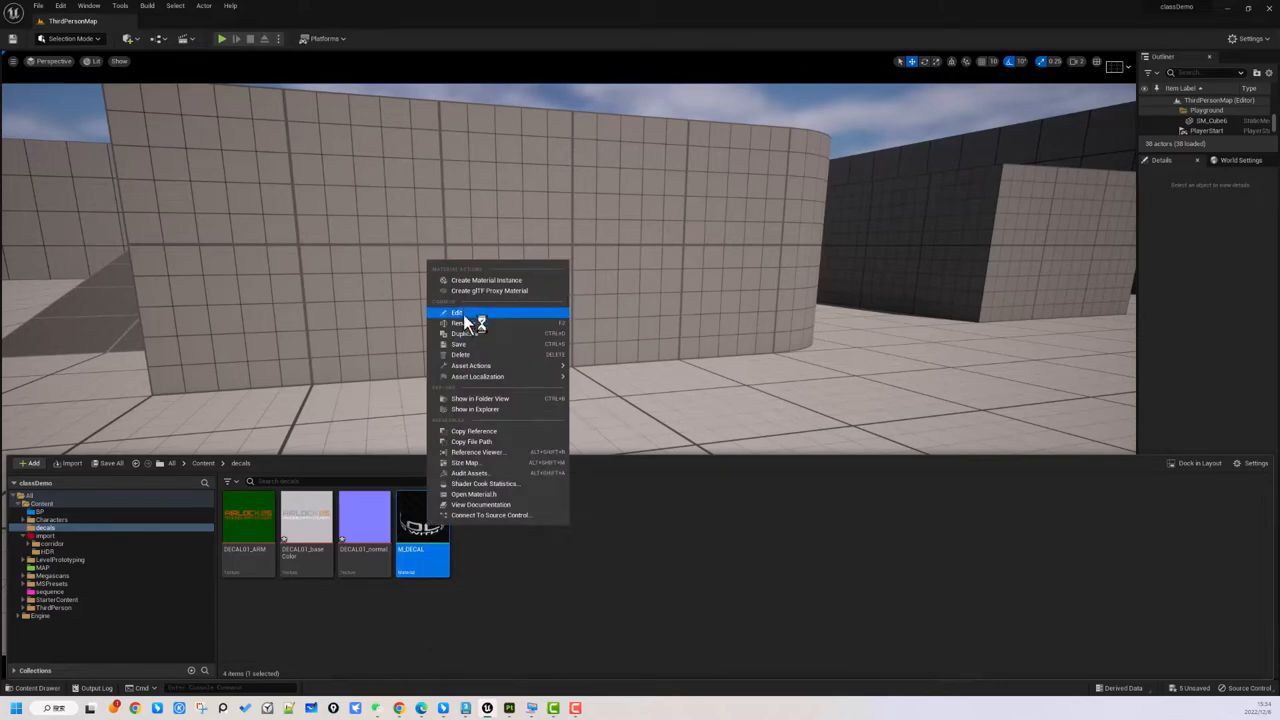
pyautogui.click(485, 280)
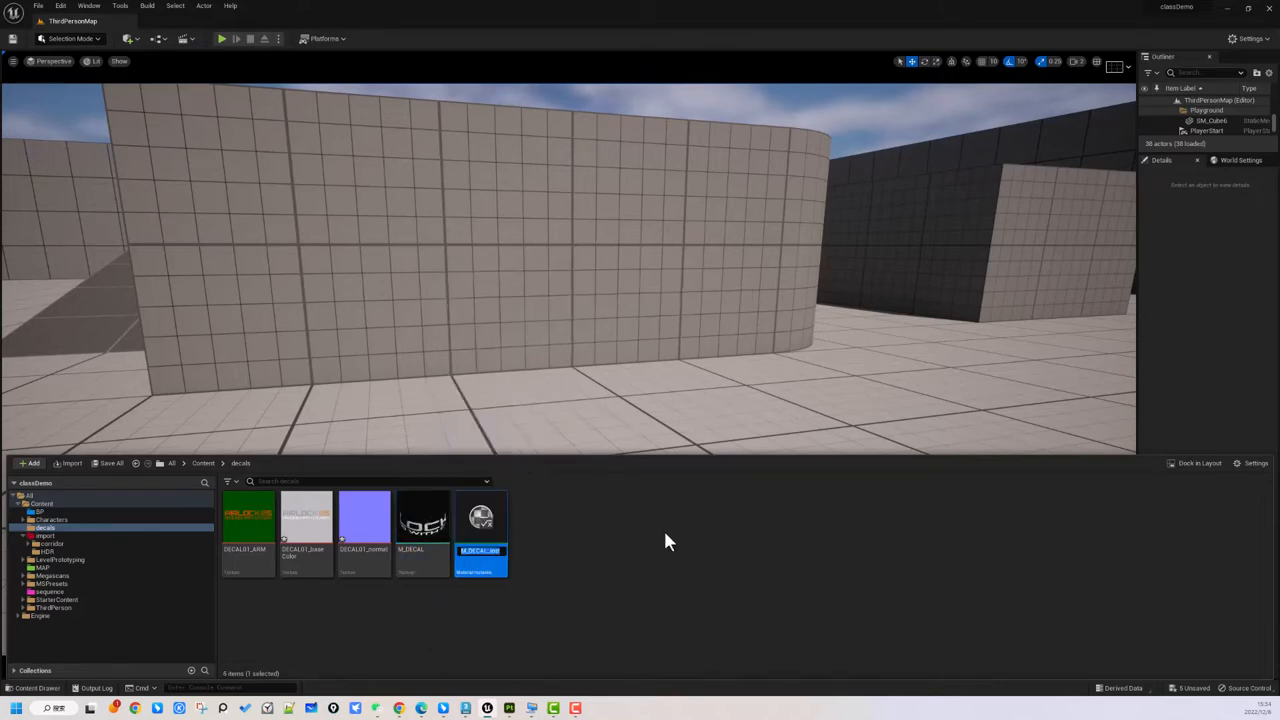
pyautogui.write('MI_')
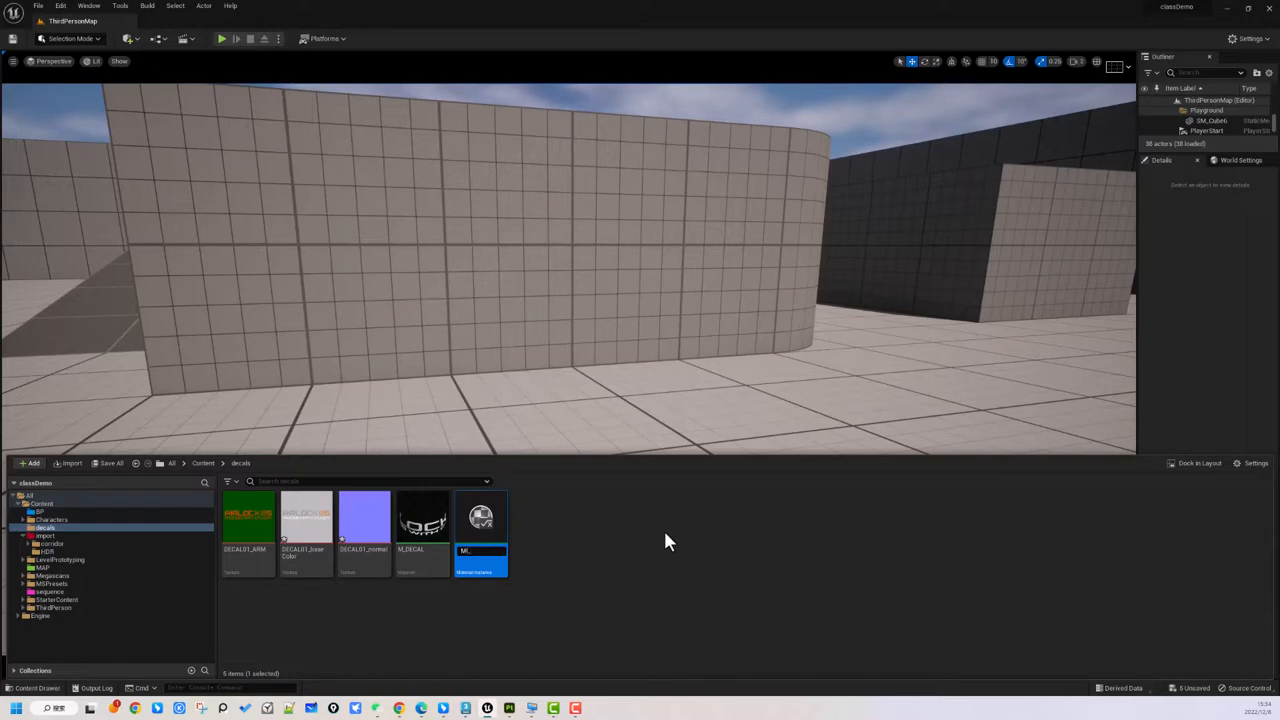
pyautogui.write('DECAL')
pyautogui.press('BackSpace')
pyautogui.write('L')
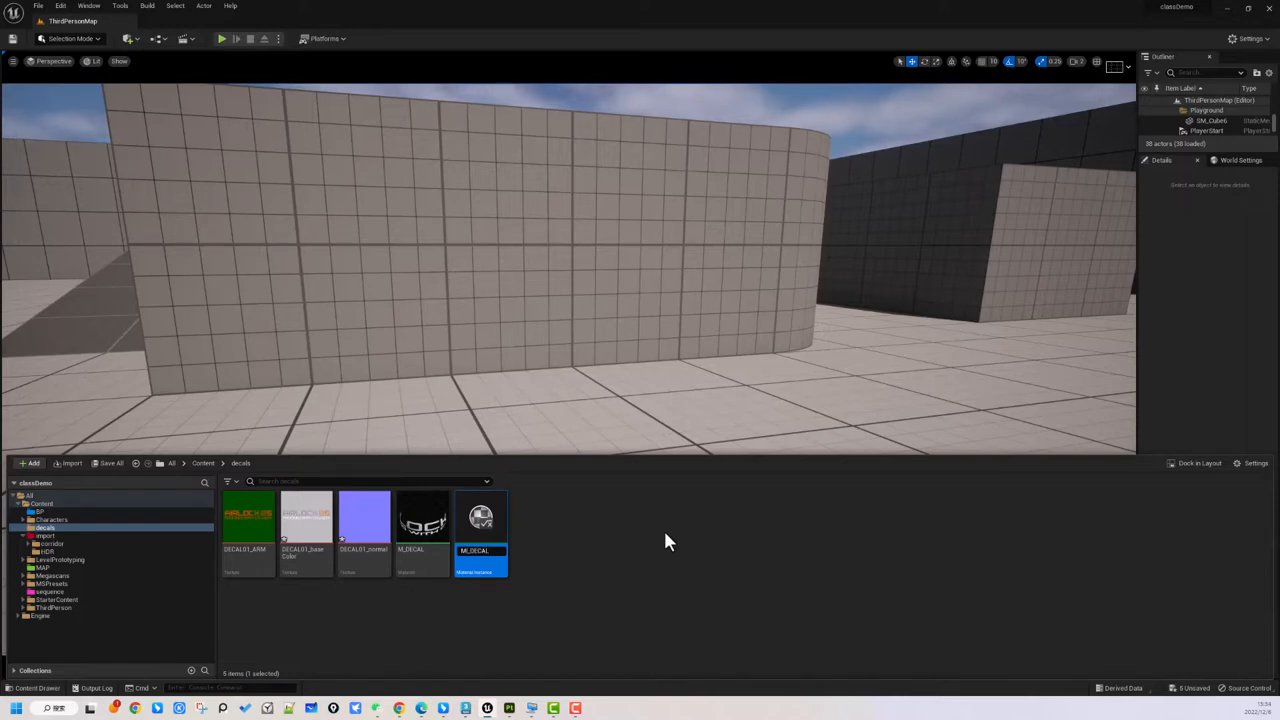
pyautogui.write('01')
pyautogui.press('Return')
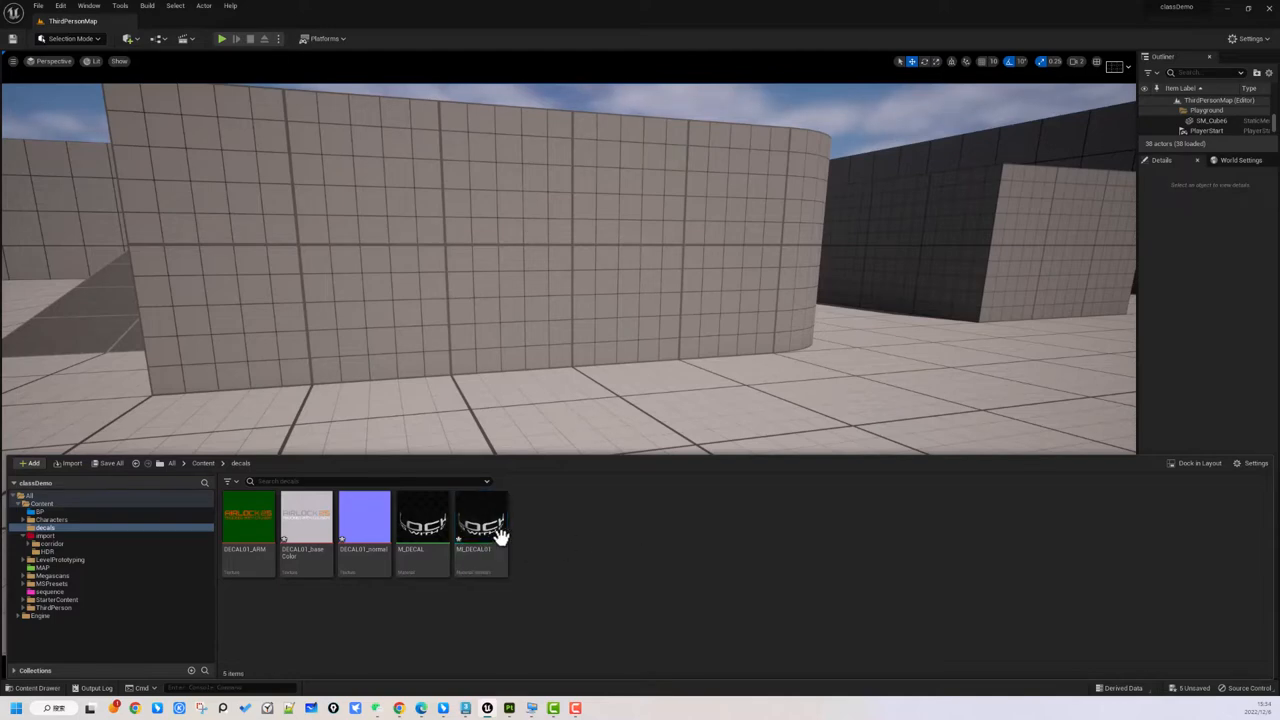
# Open the MI_DECAL01 material instance, examine its ARM, base color and normal texture parameters, and close it
pyautogui.click(500, 537)
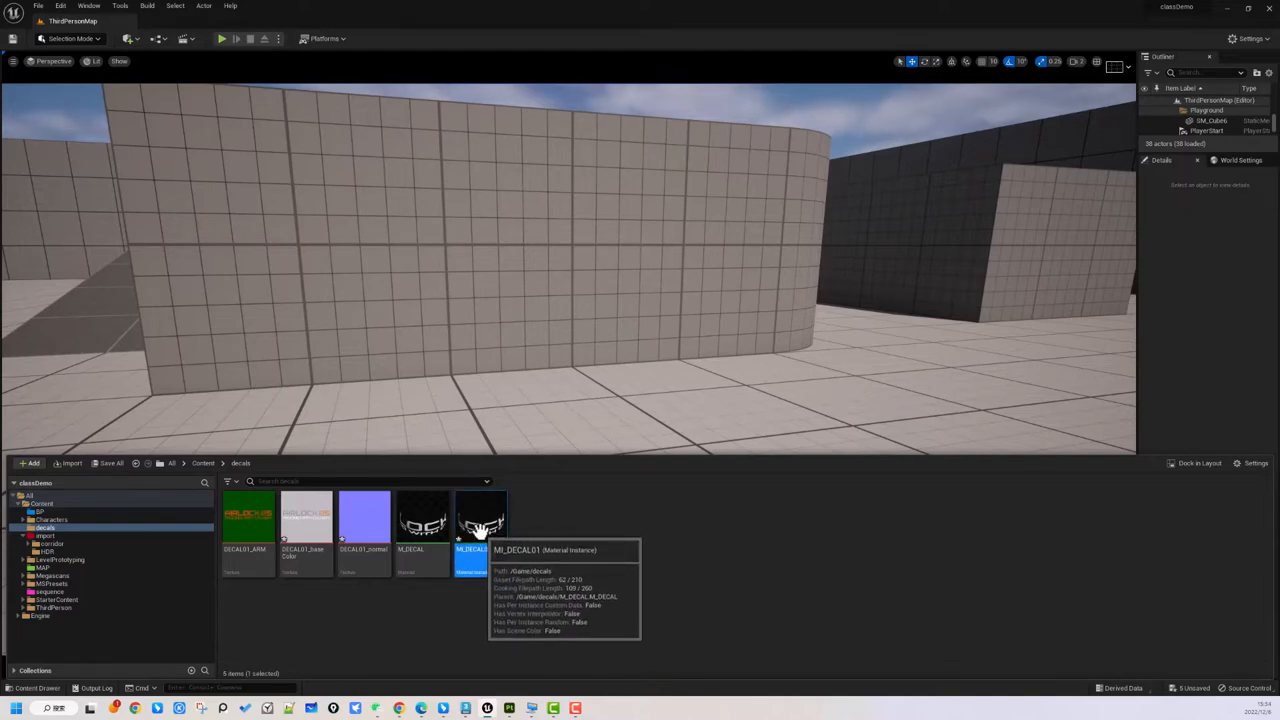
pyautogui.doubleClick(481, 528)
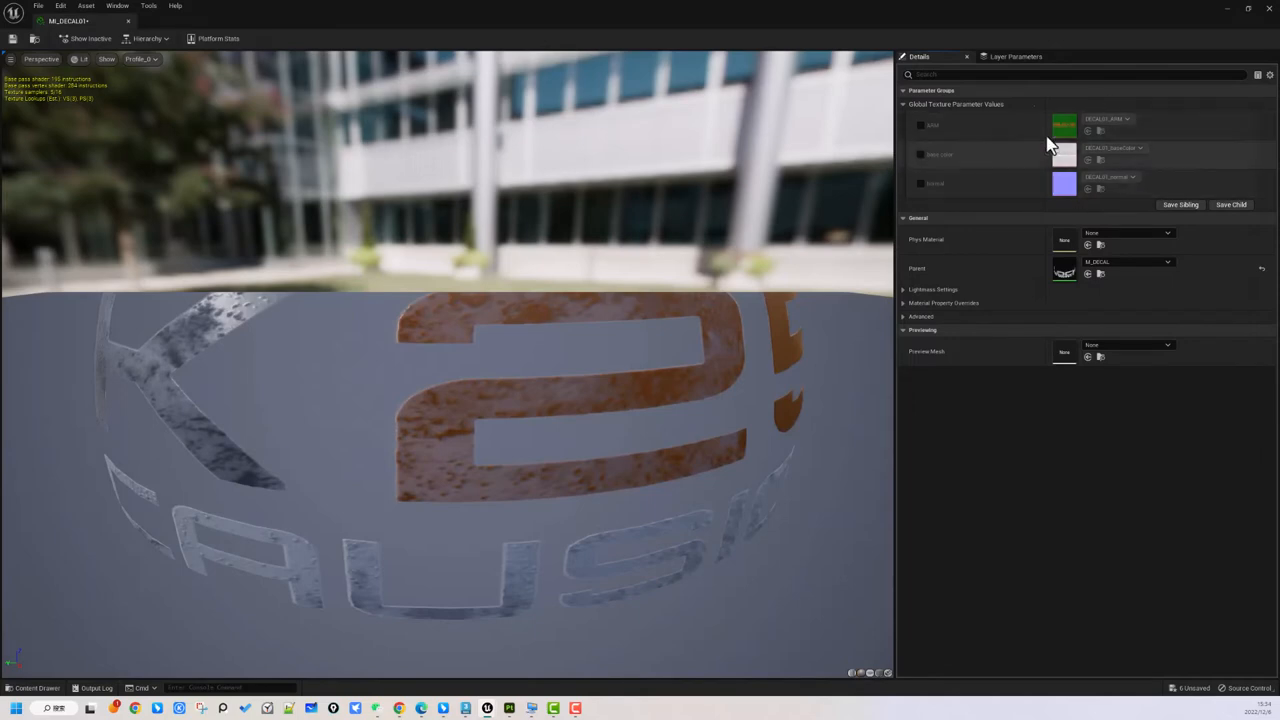
pyautogui.click(920, 125)
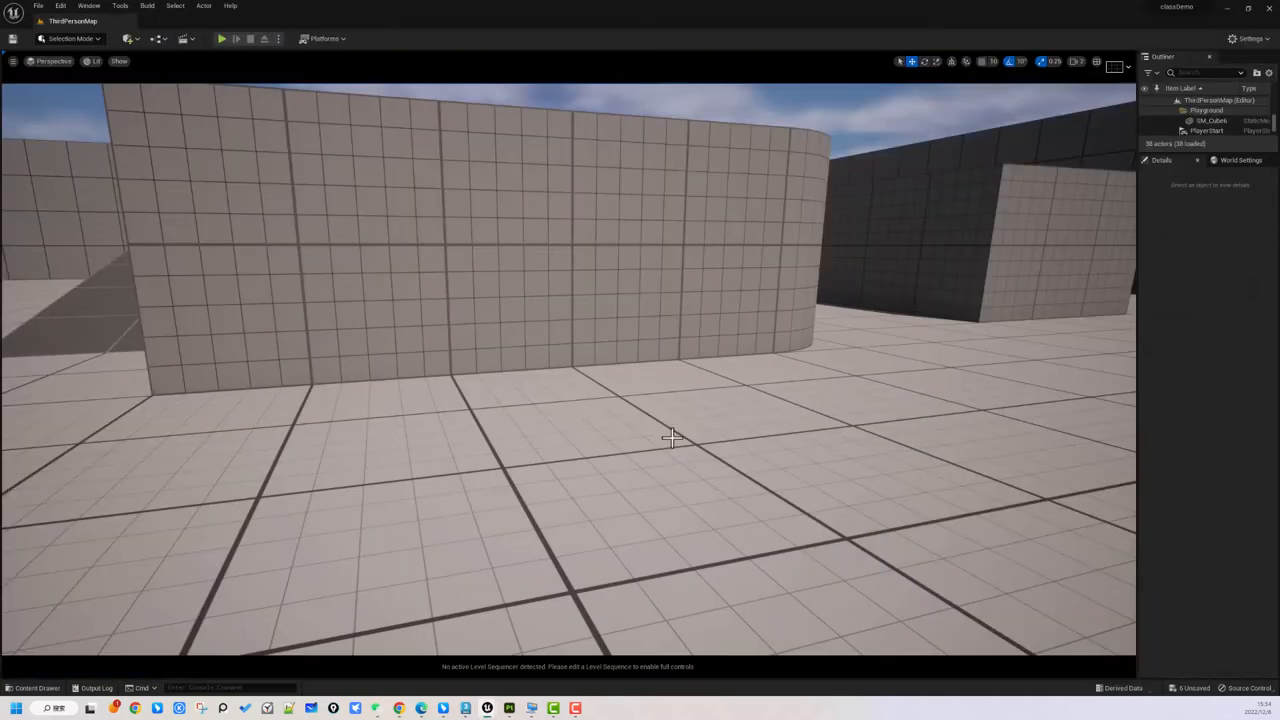
# Place the MI_DECAL01 decal from the decals folder on the large wall and rotate it clockwise until its text reads horizontally
pyautogui.click(50, 688)
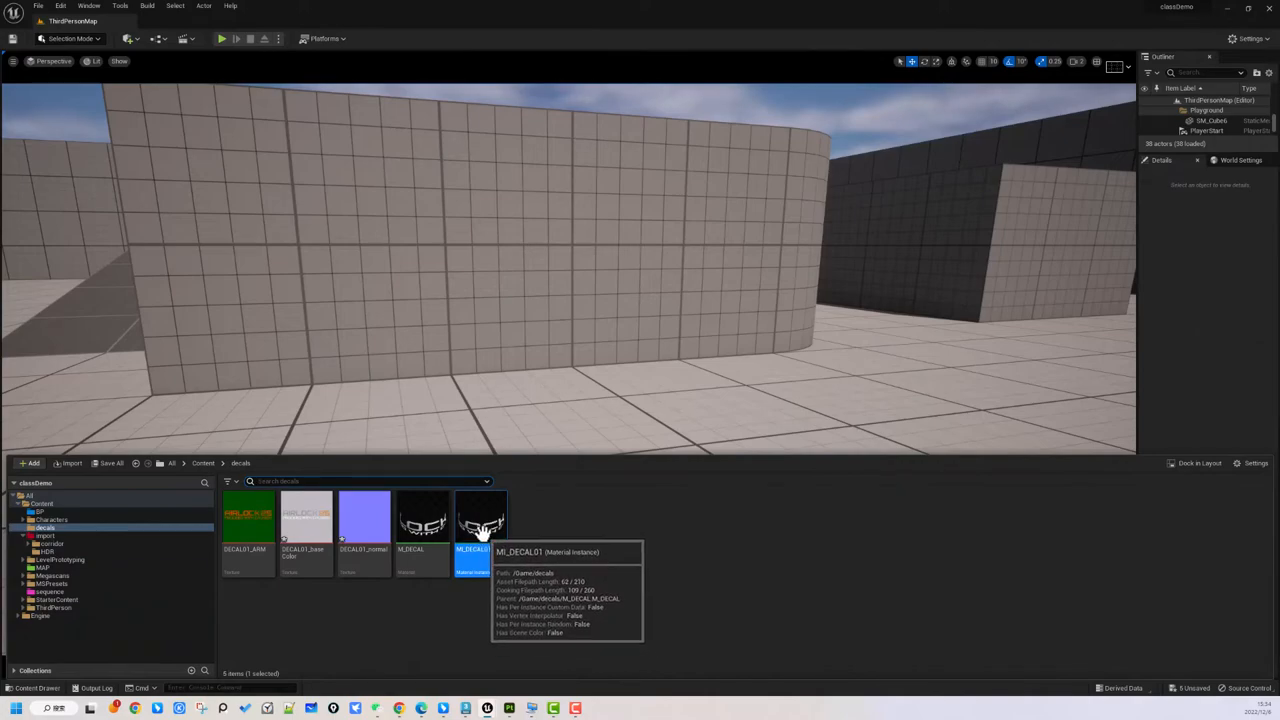
pyautogui.moveTo(487, 528); pyautogui.dragTo(483, 246)
pyautogui.moveTo(483, 246); pyautogui.dragTo(551, 266, button='right')
pyautogui.press('w')
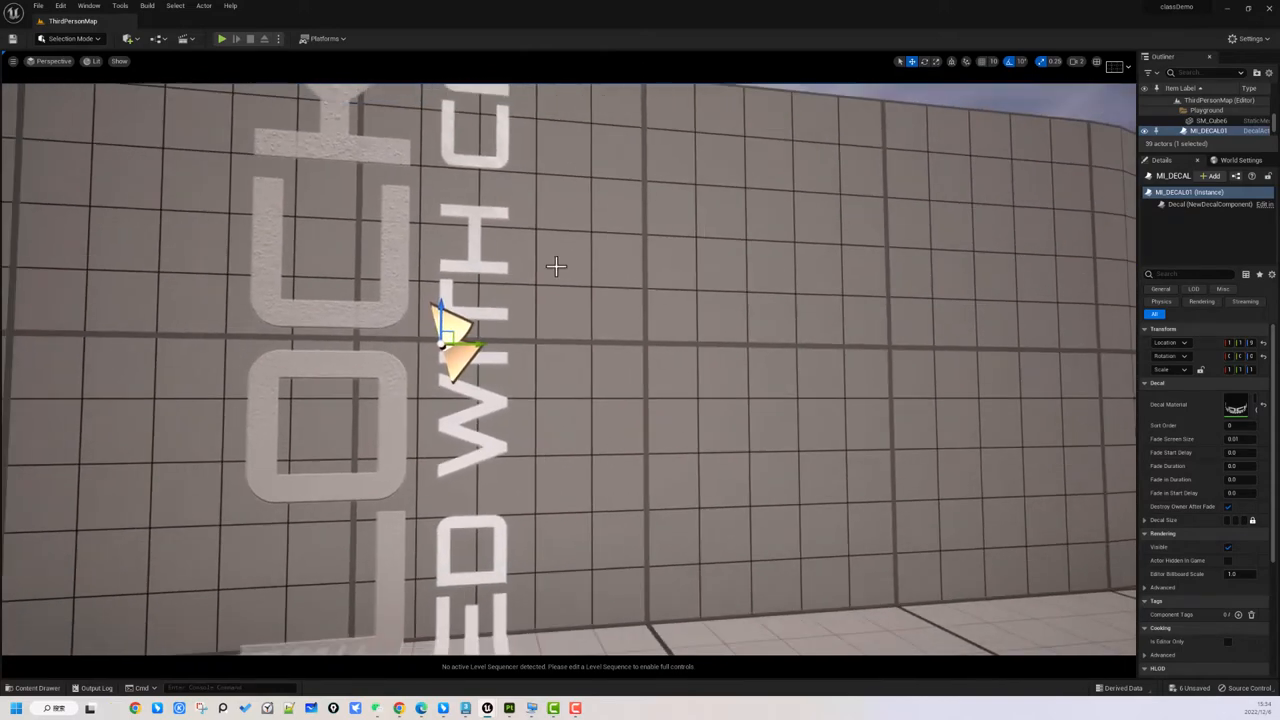
pyautogui.press('e')
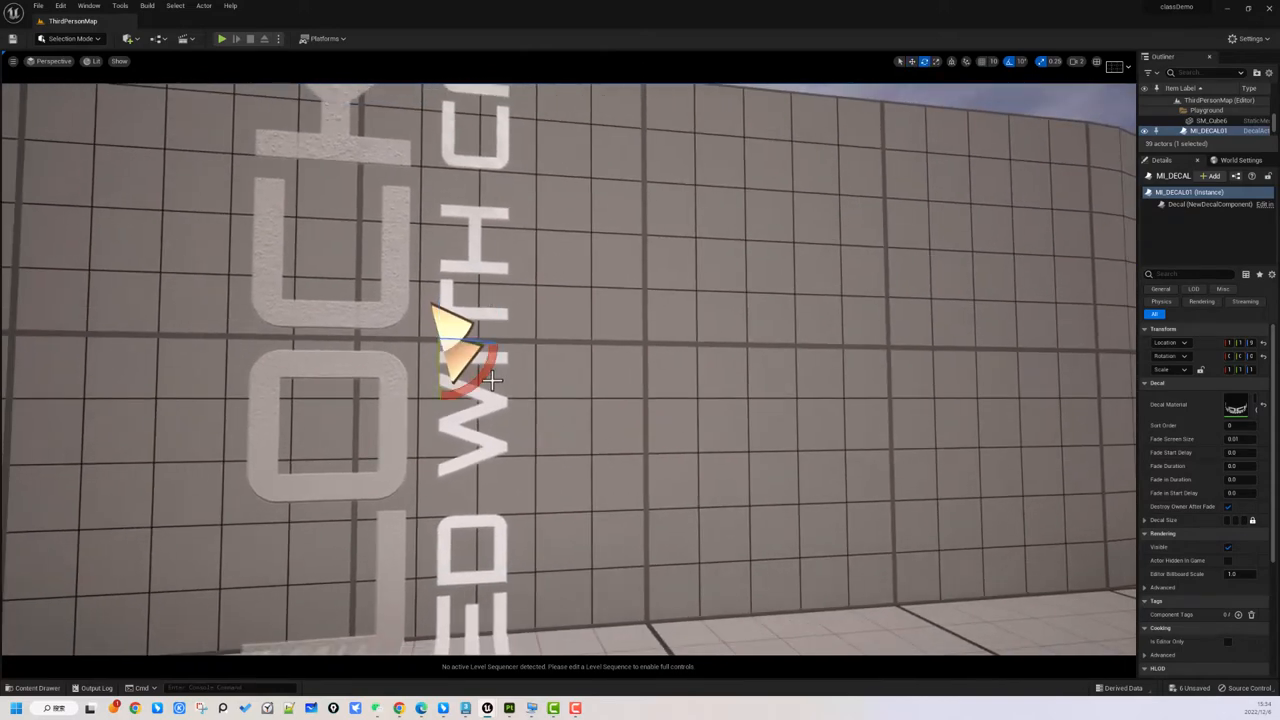
pyautogui.moveTo(491, 378); pyautogui.dragTo(496, 347)
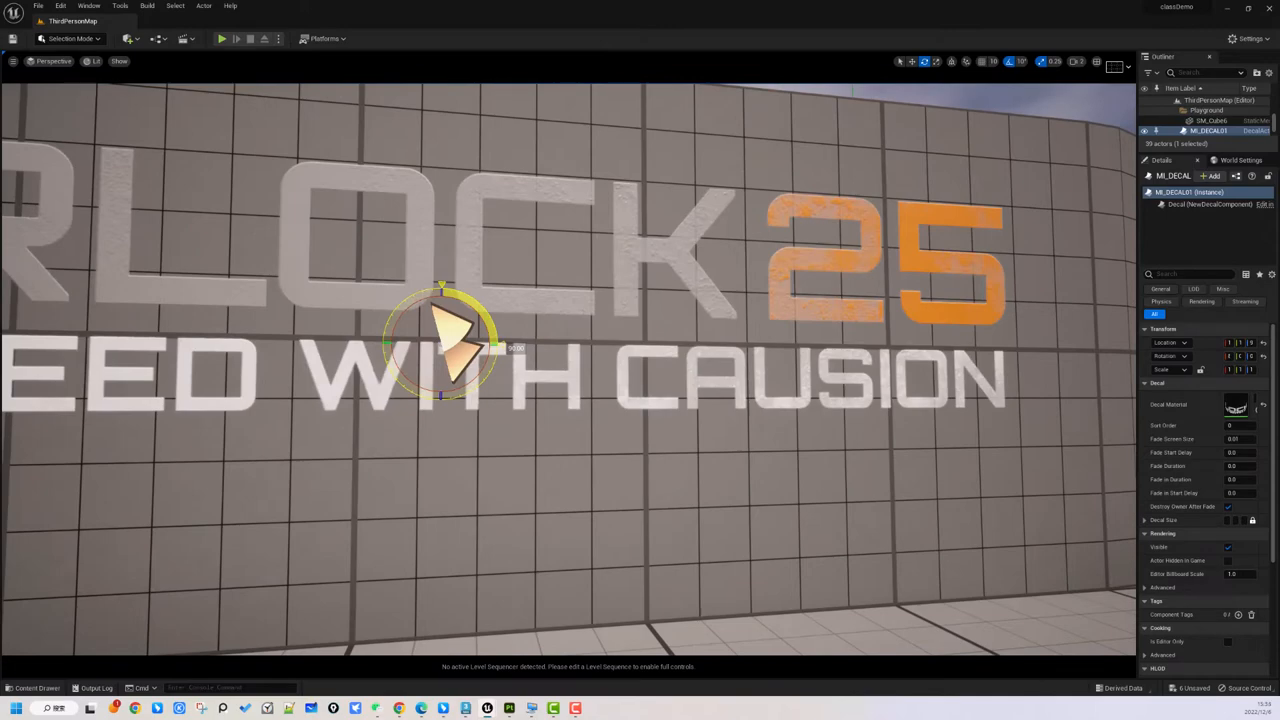
# Scale the AIRLOCK 25 decal down on the wall to roughly half its size, keeping its proportions, and deselect it
pyautogui.moveTo(430, 432)
pyautogui.mouseDown(button='right')
pyautogui.moveTo(330, 432)
pyautogui.moveTo(470, 432)
pyautogui.moveTo(432, 431)
pyautogui.mouseUp(button='right')
pyautogui.press('r')
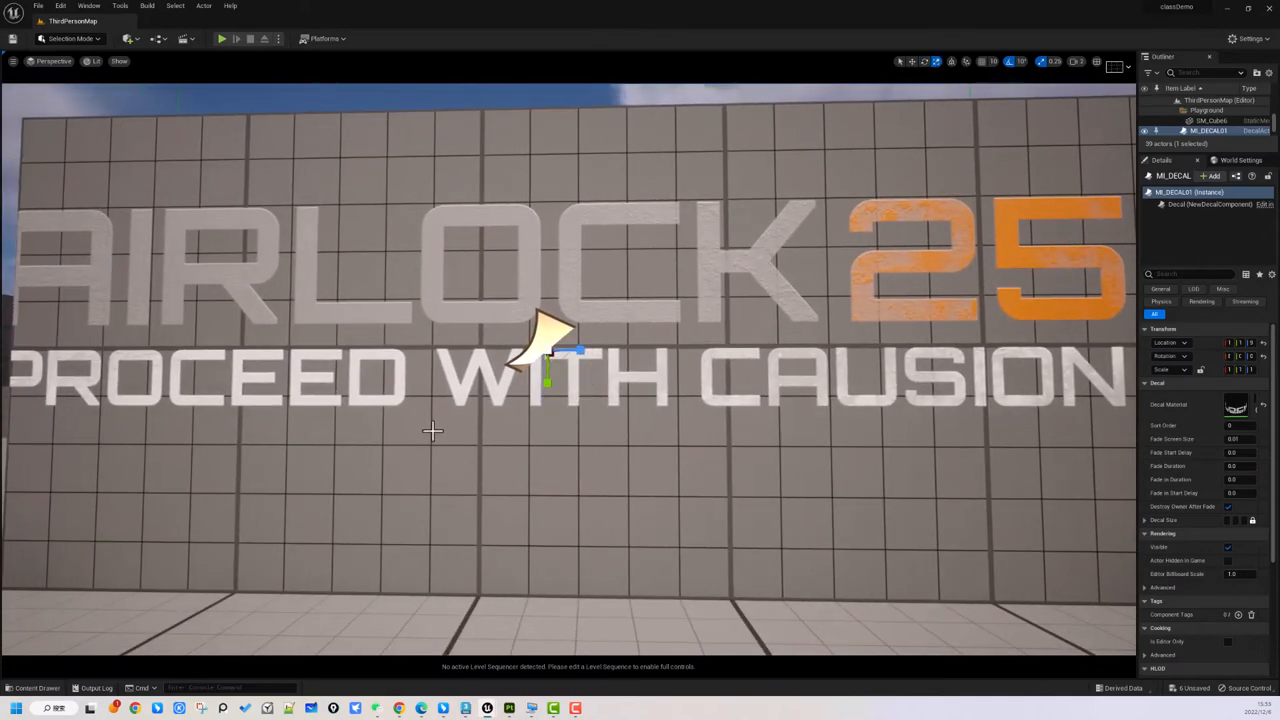
pyautogui.moveTo(563, 364); pyautogui.dragTo(485, 420)
pyautogui.click(563, 364)
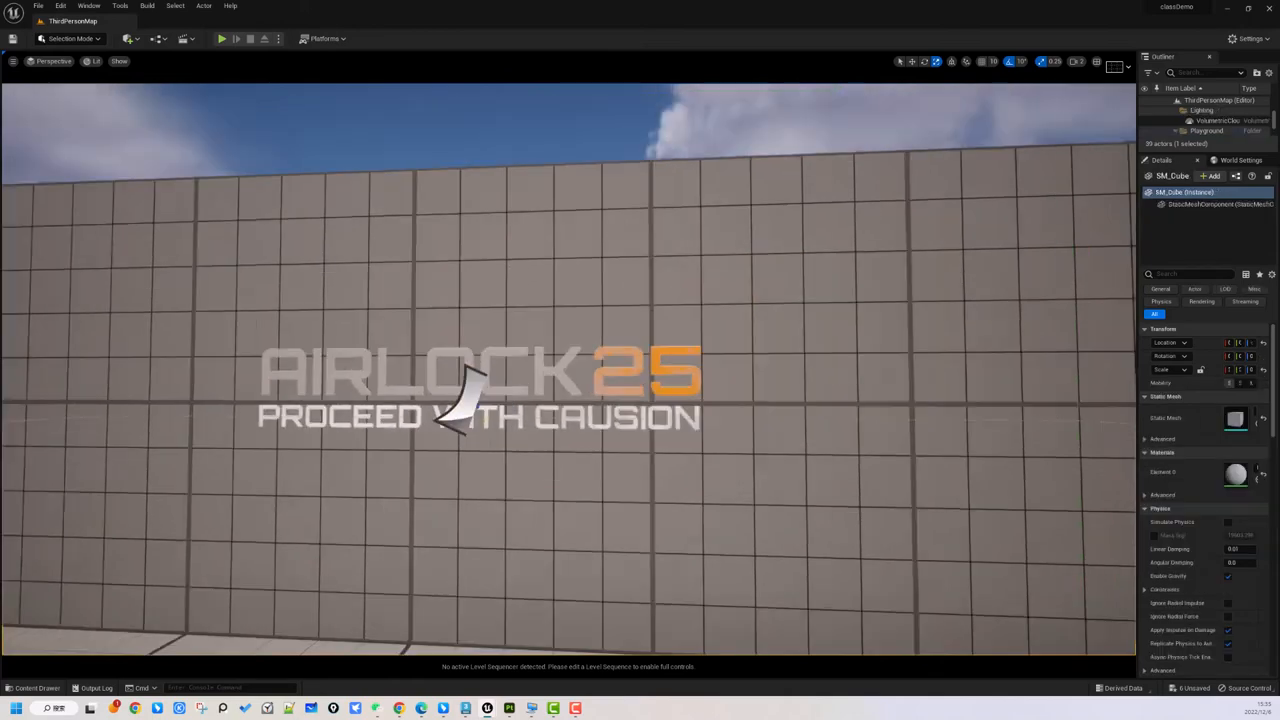